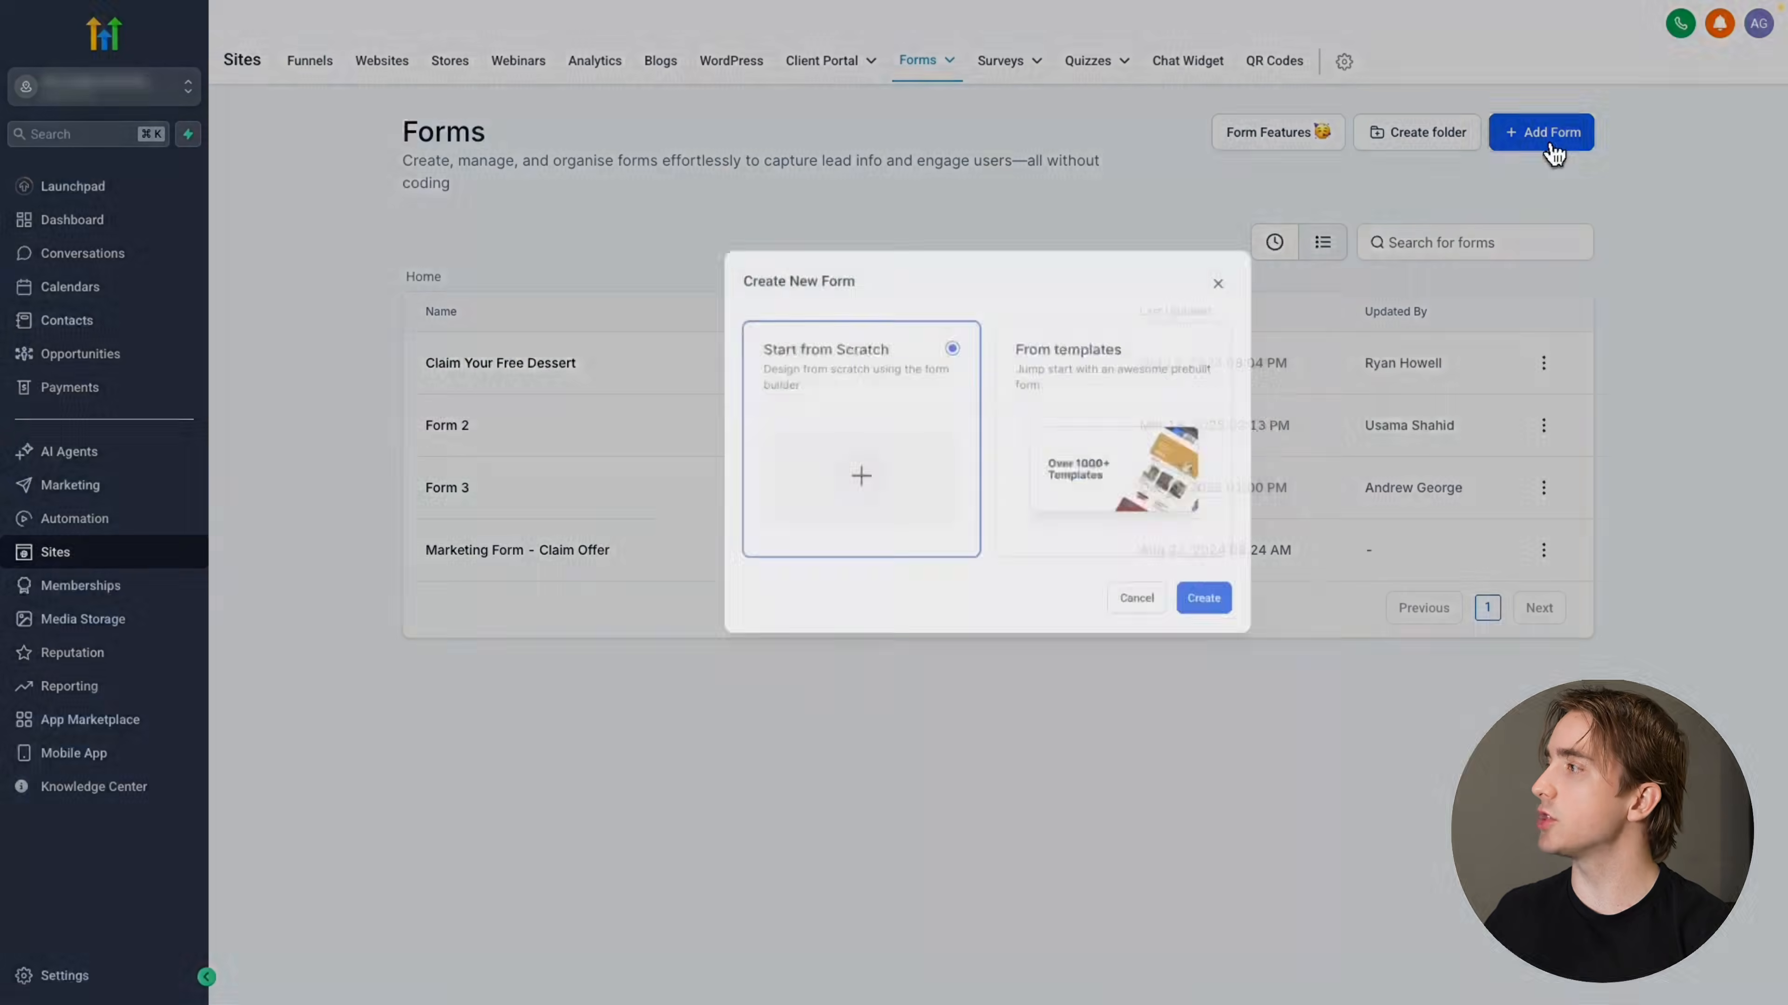
Create a new form using the Start from Scratch option
click(1095, 404)
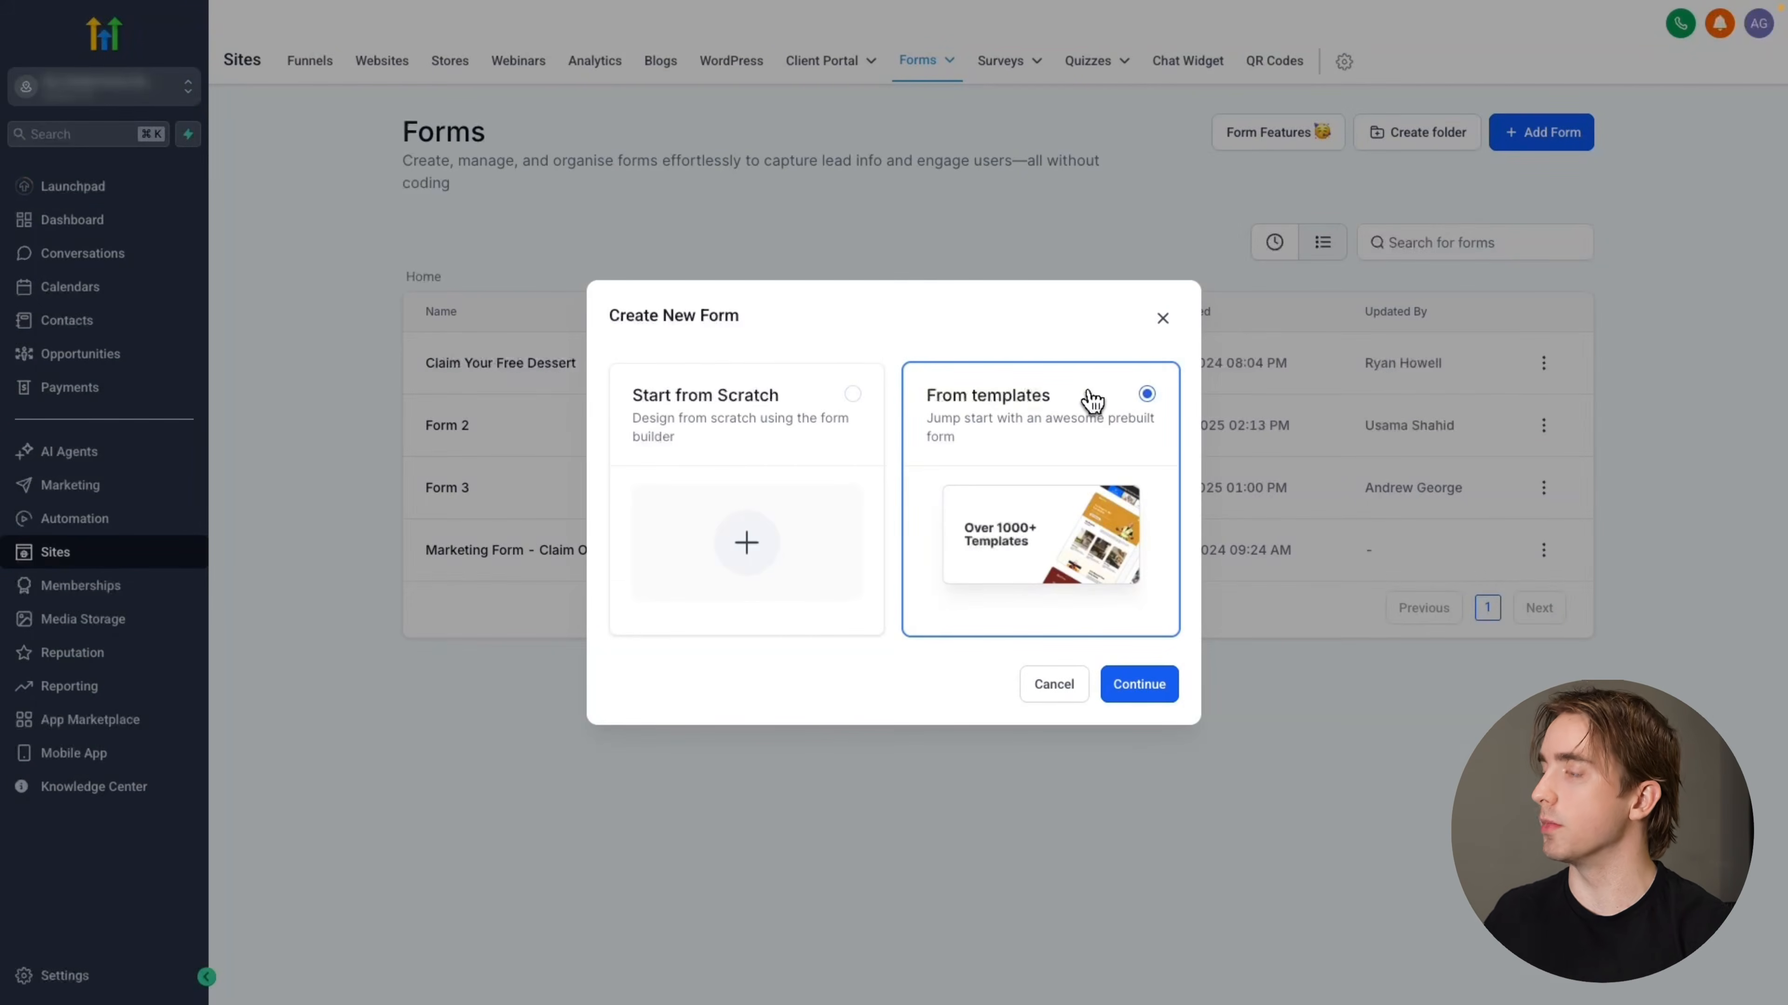
click(830, 404)
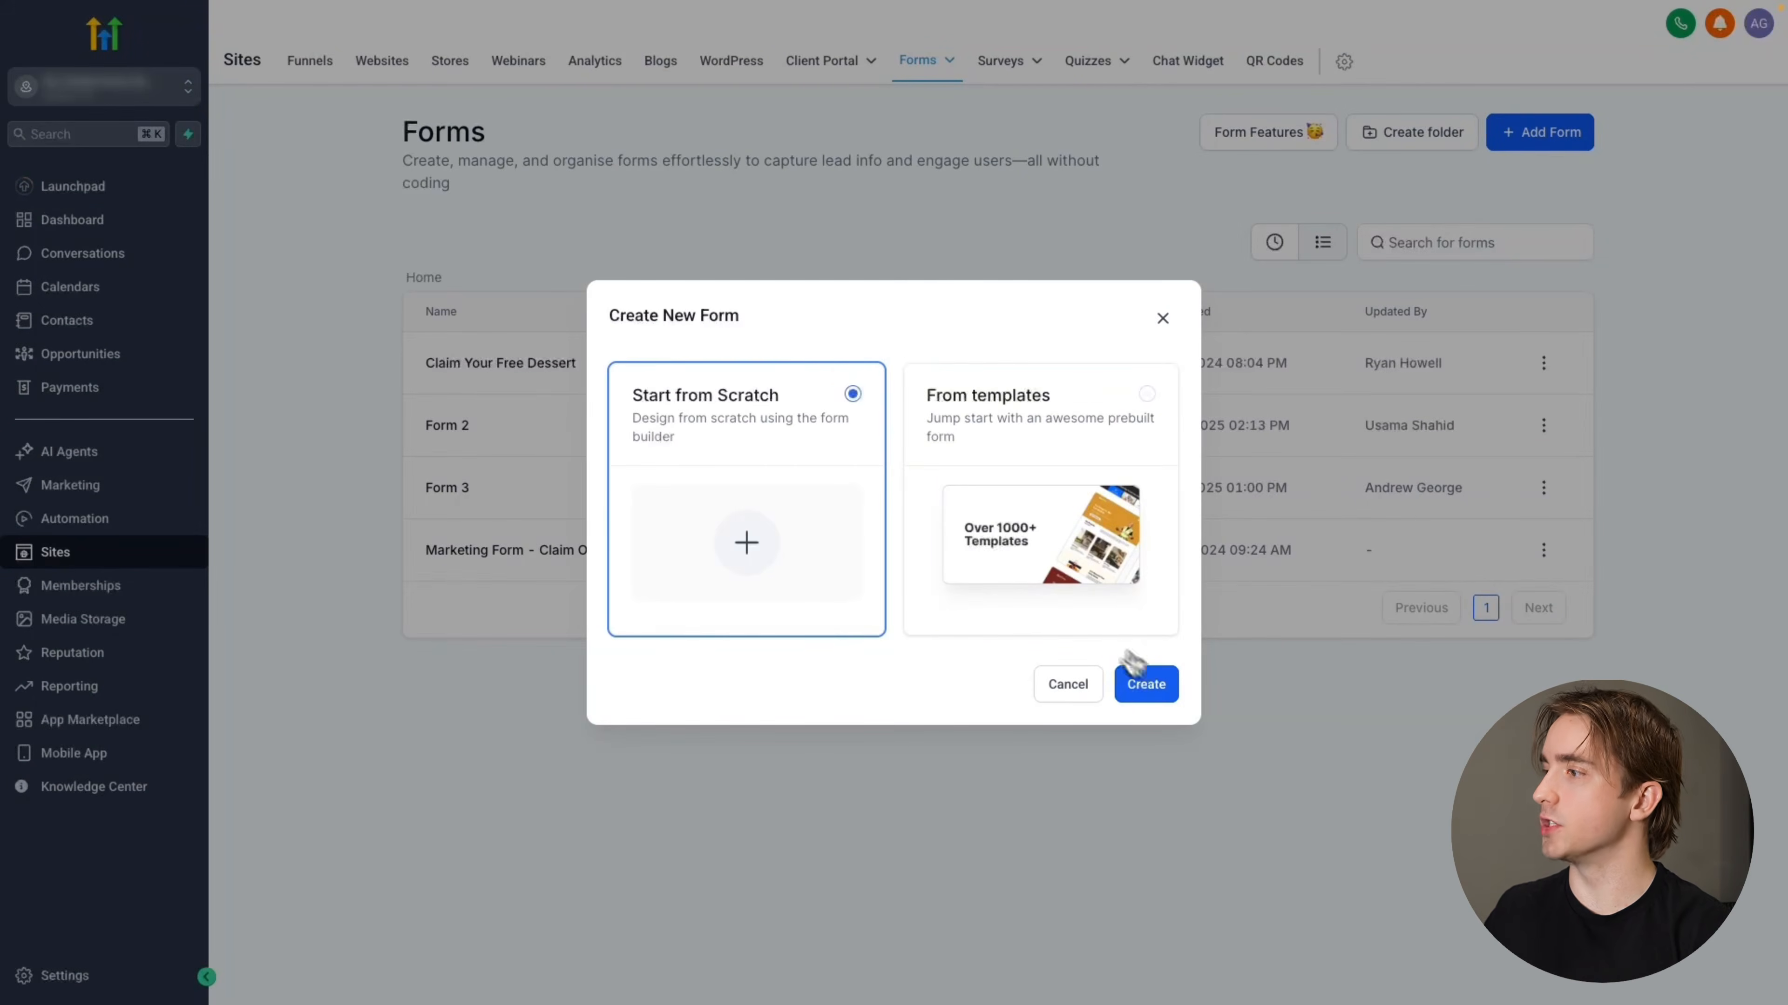
click(1161, 685)
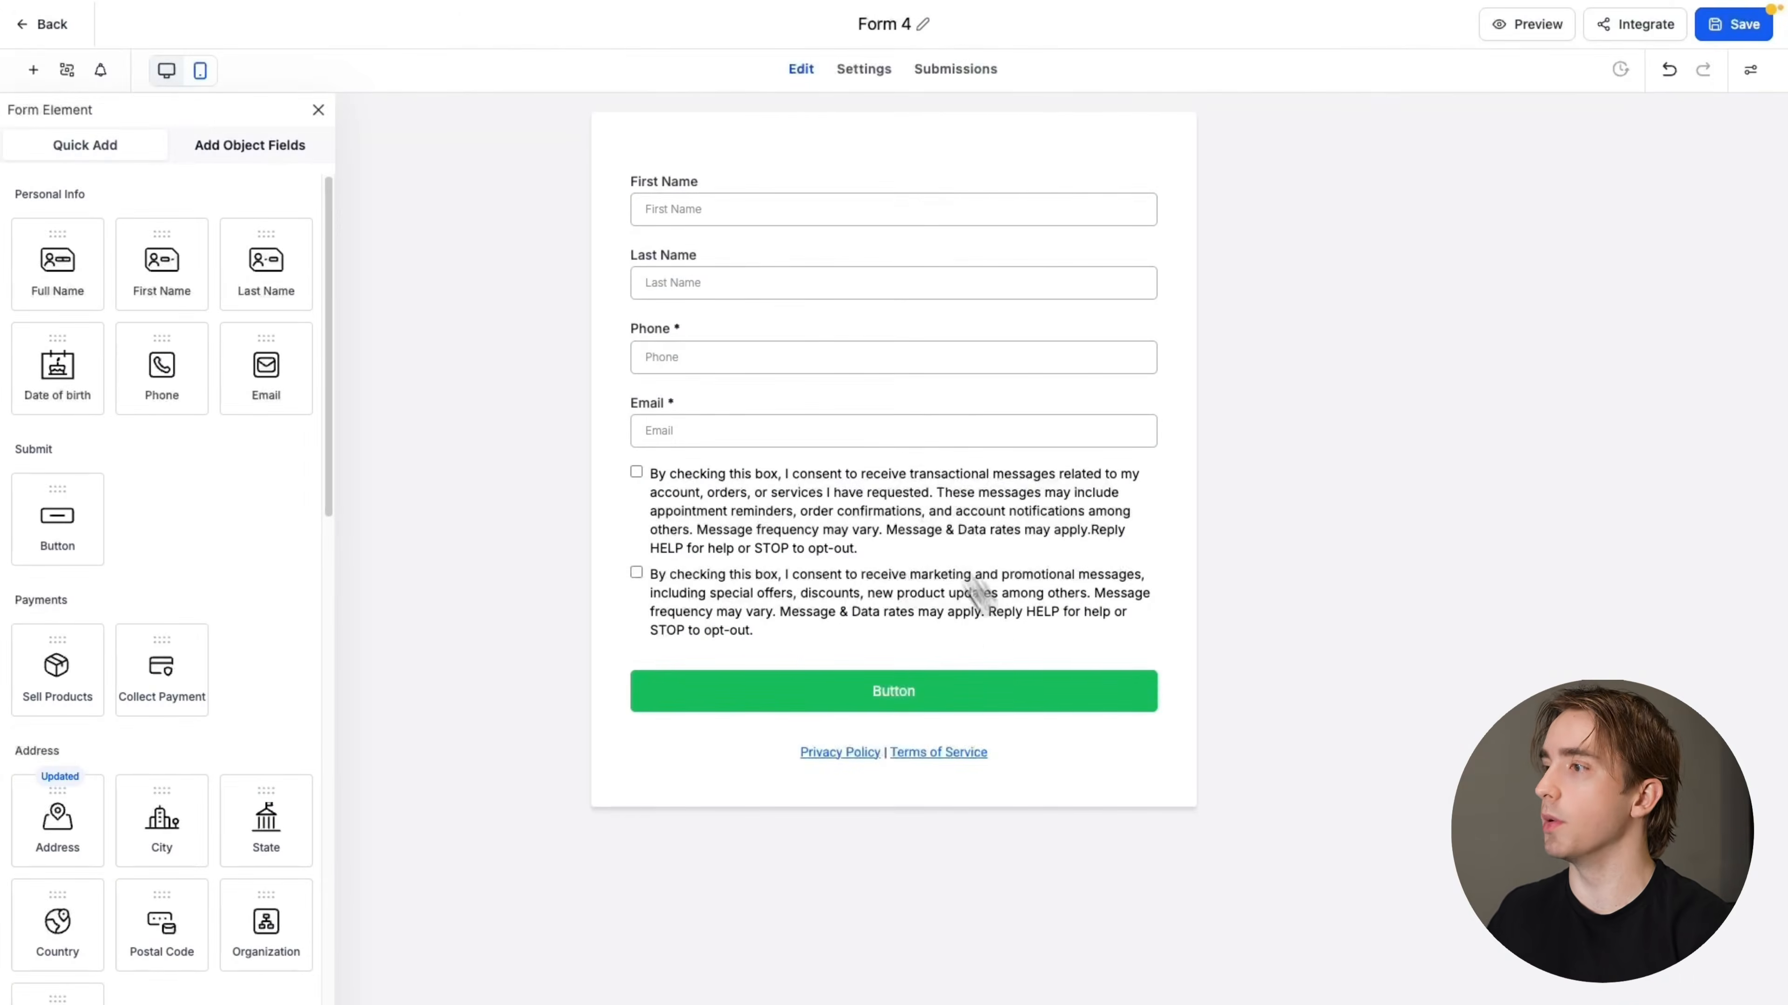
Delete the Phone, terms and conditions consent, Last Name and First Name elements from the form
click(722, 361)
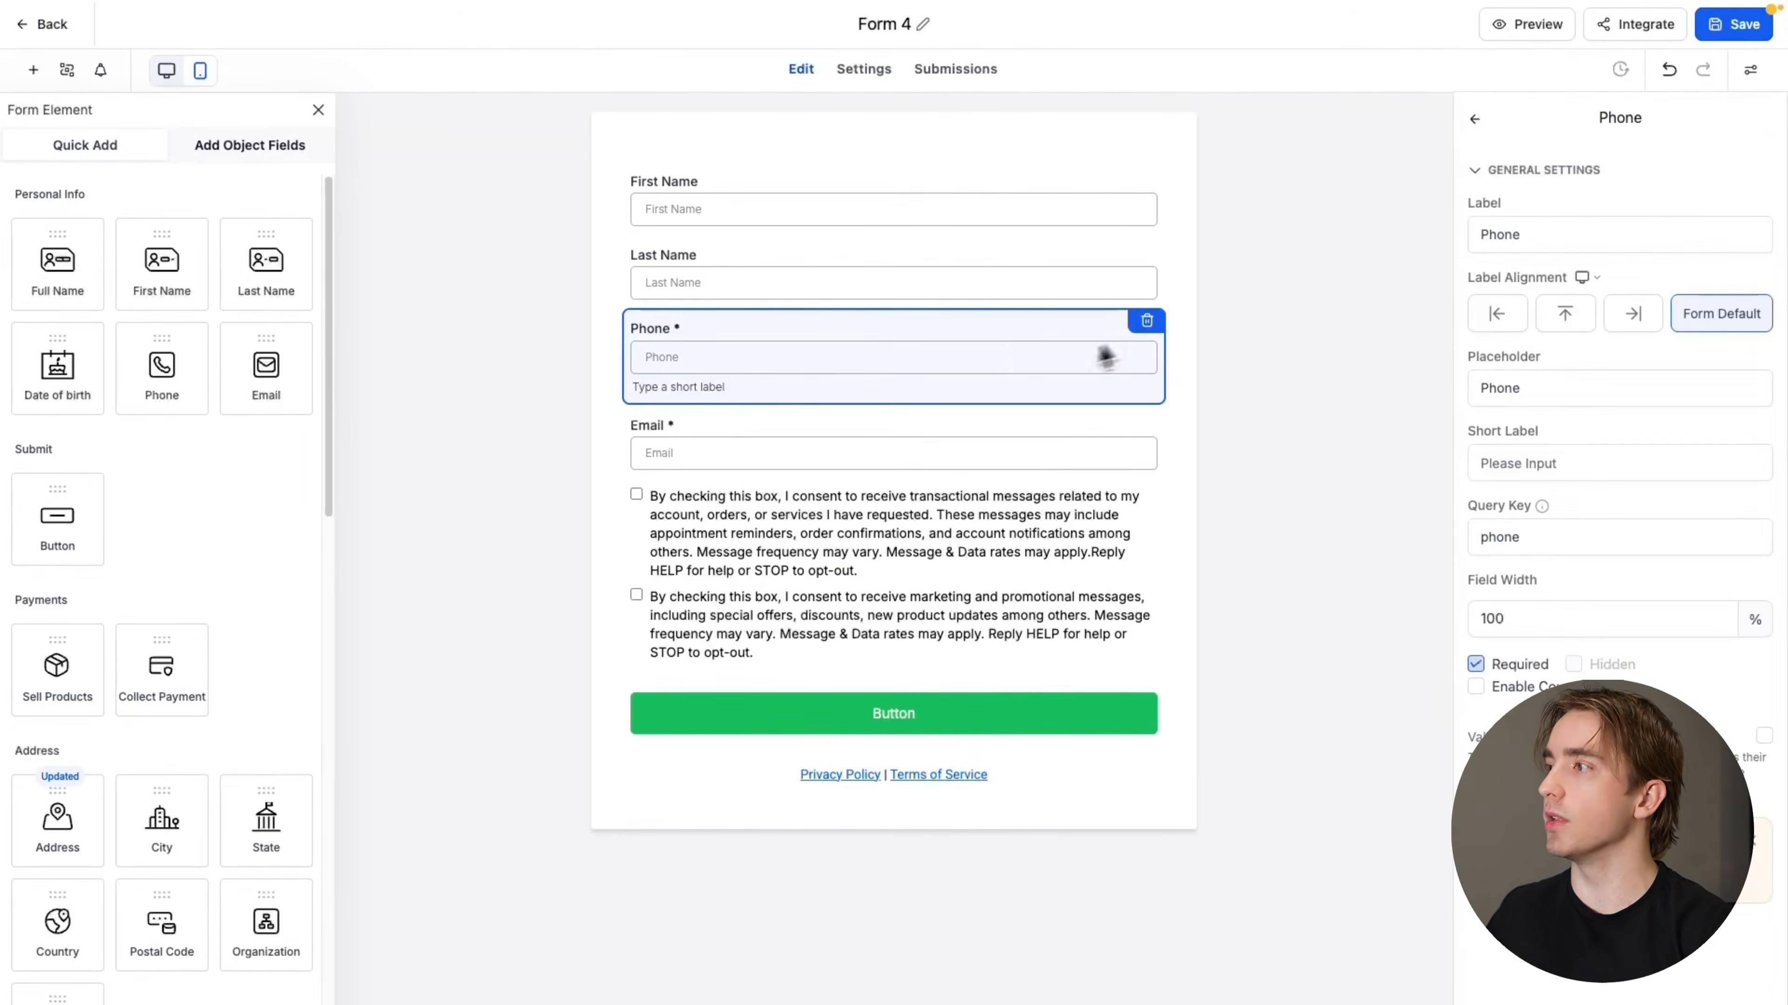
click(1145, 322)
click(908, 467)
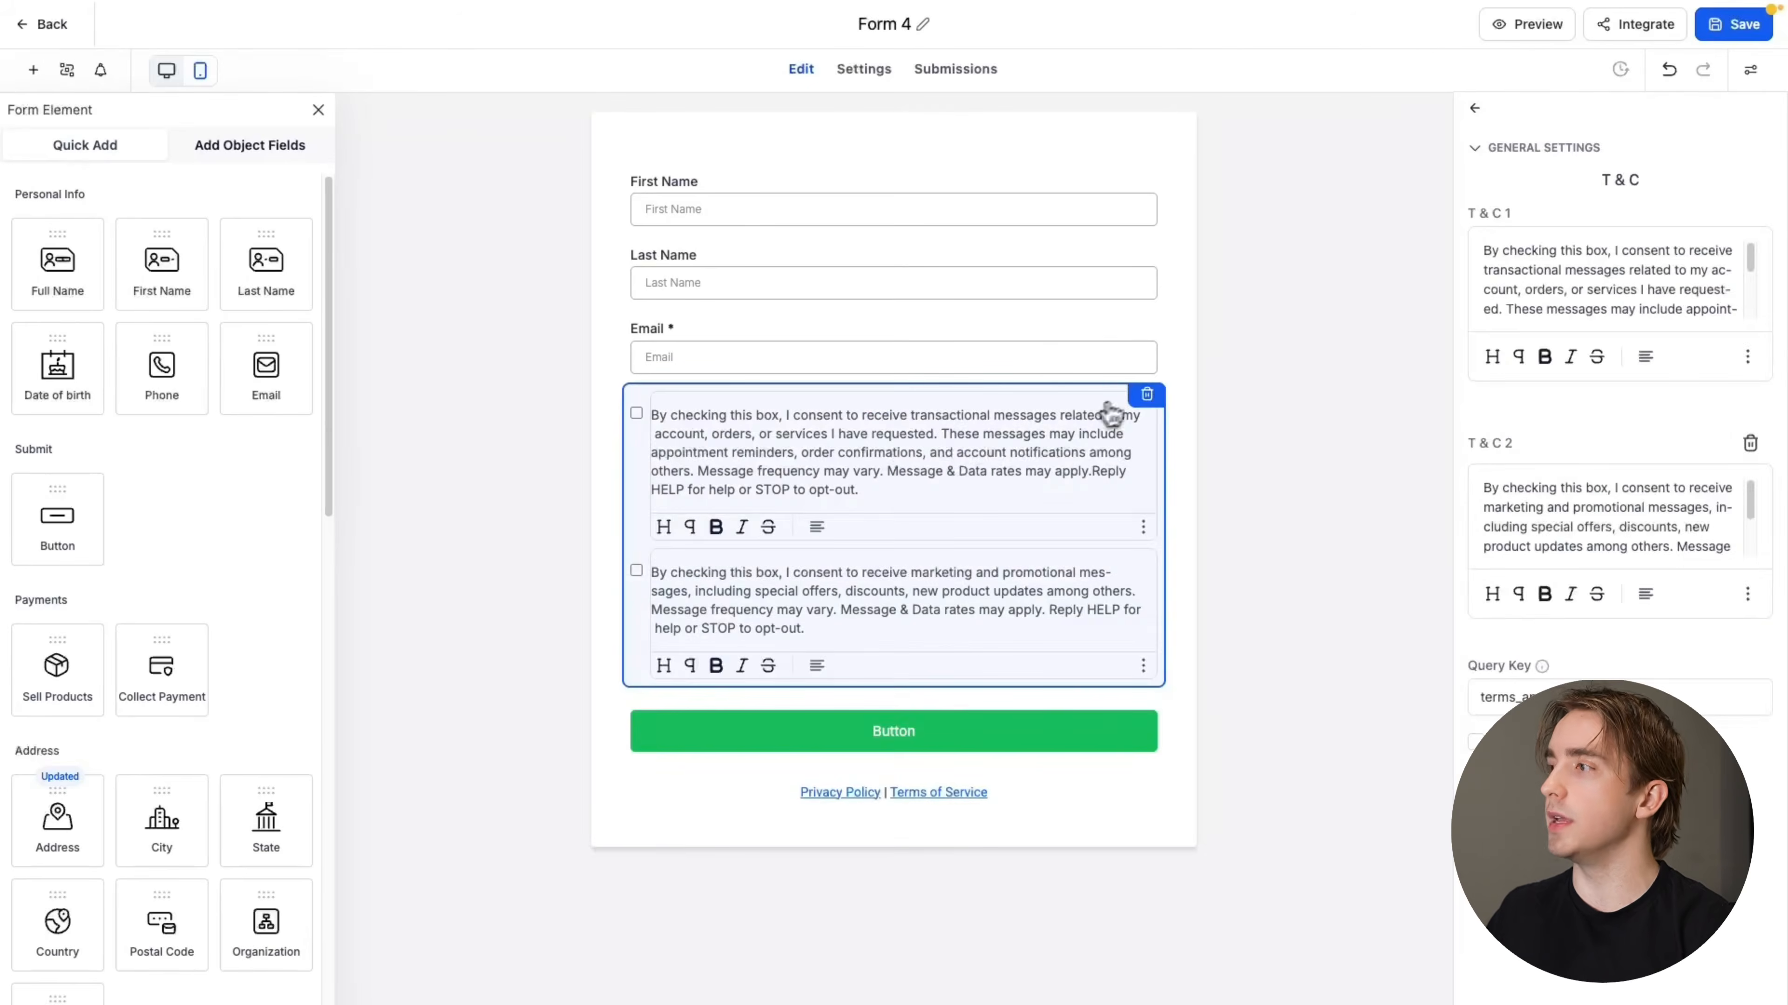
click(1146, 394)
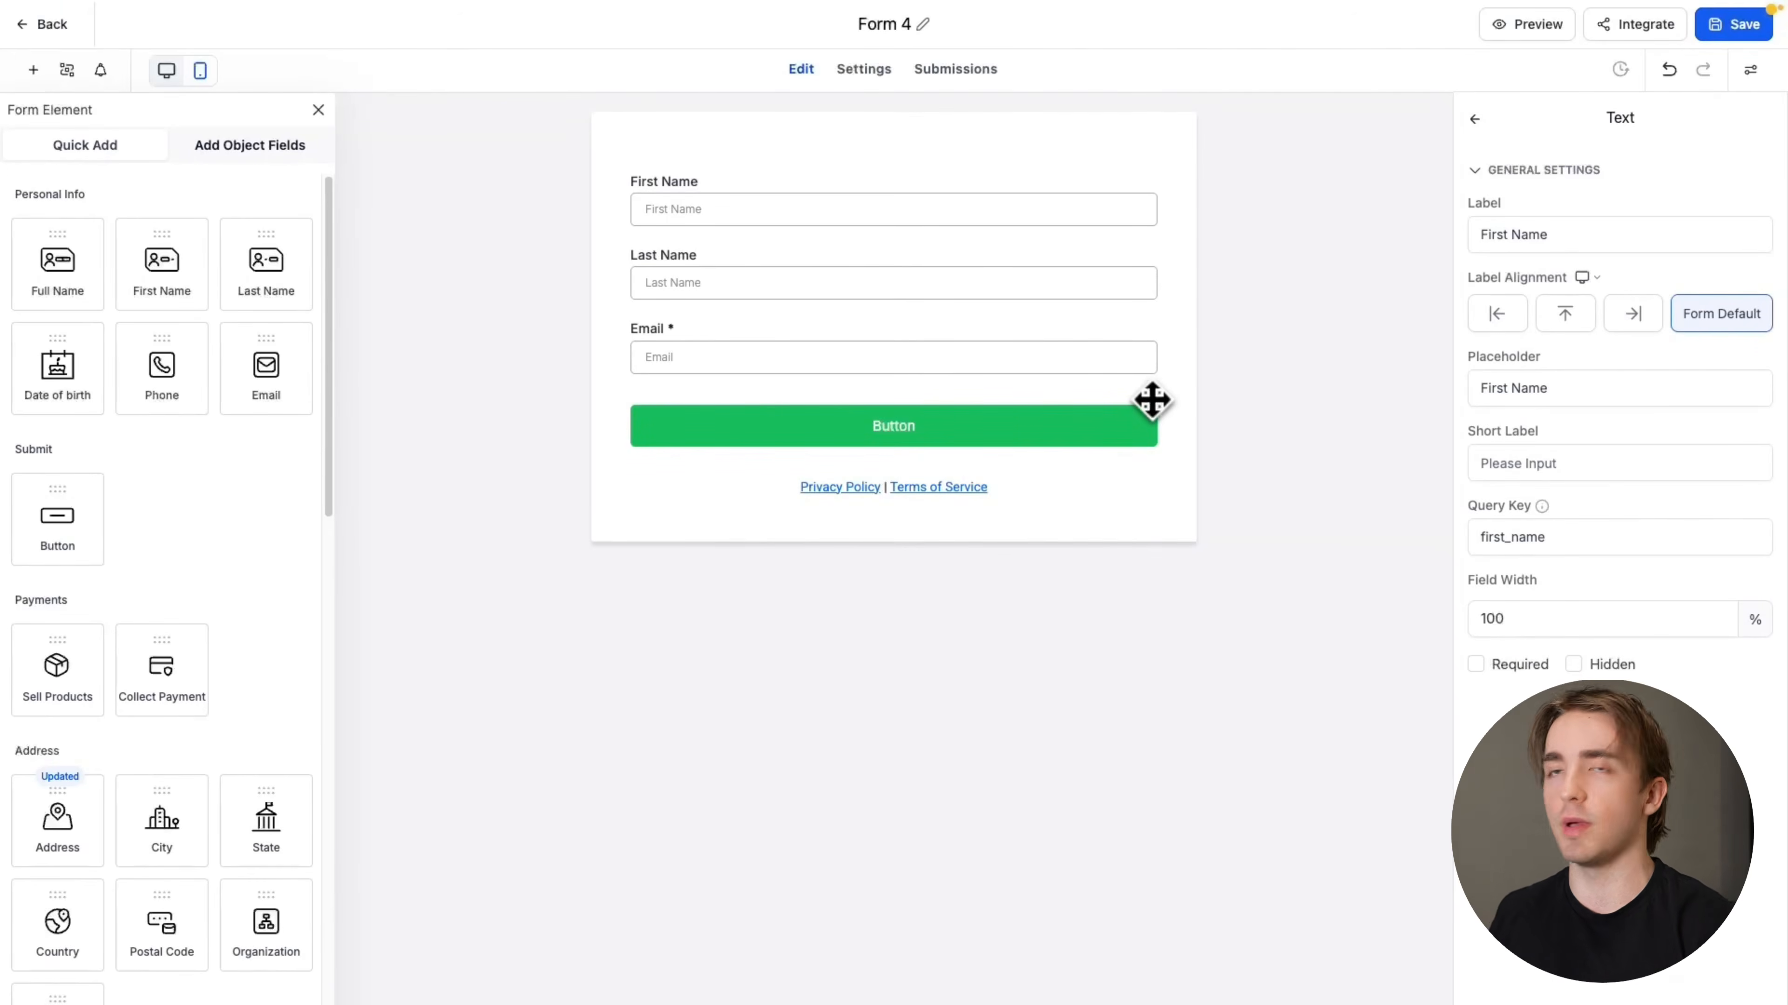
click(826, 274)
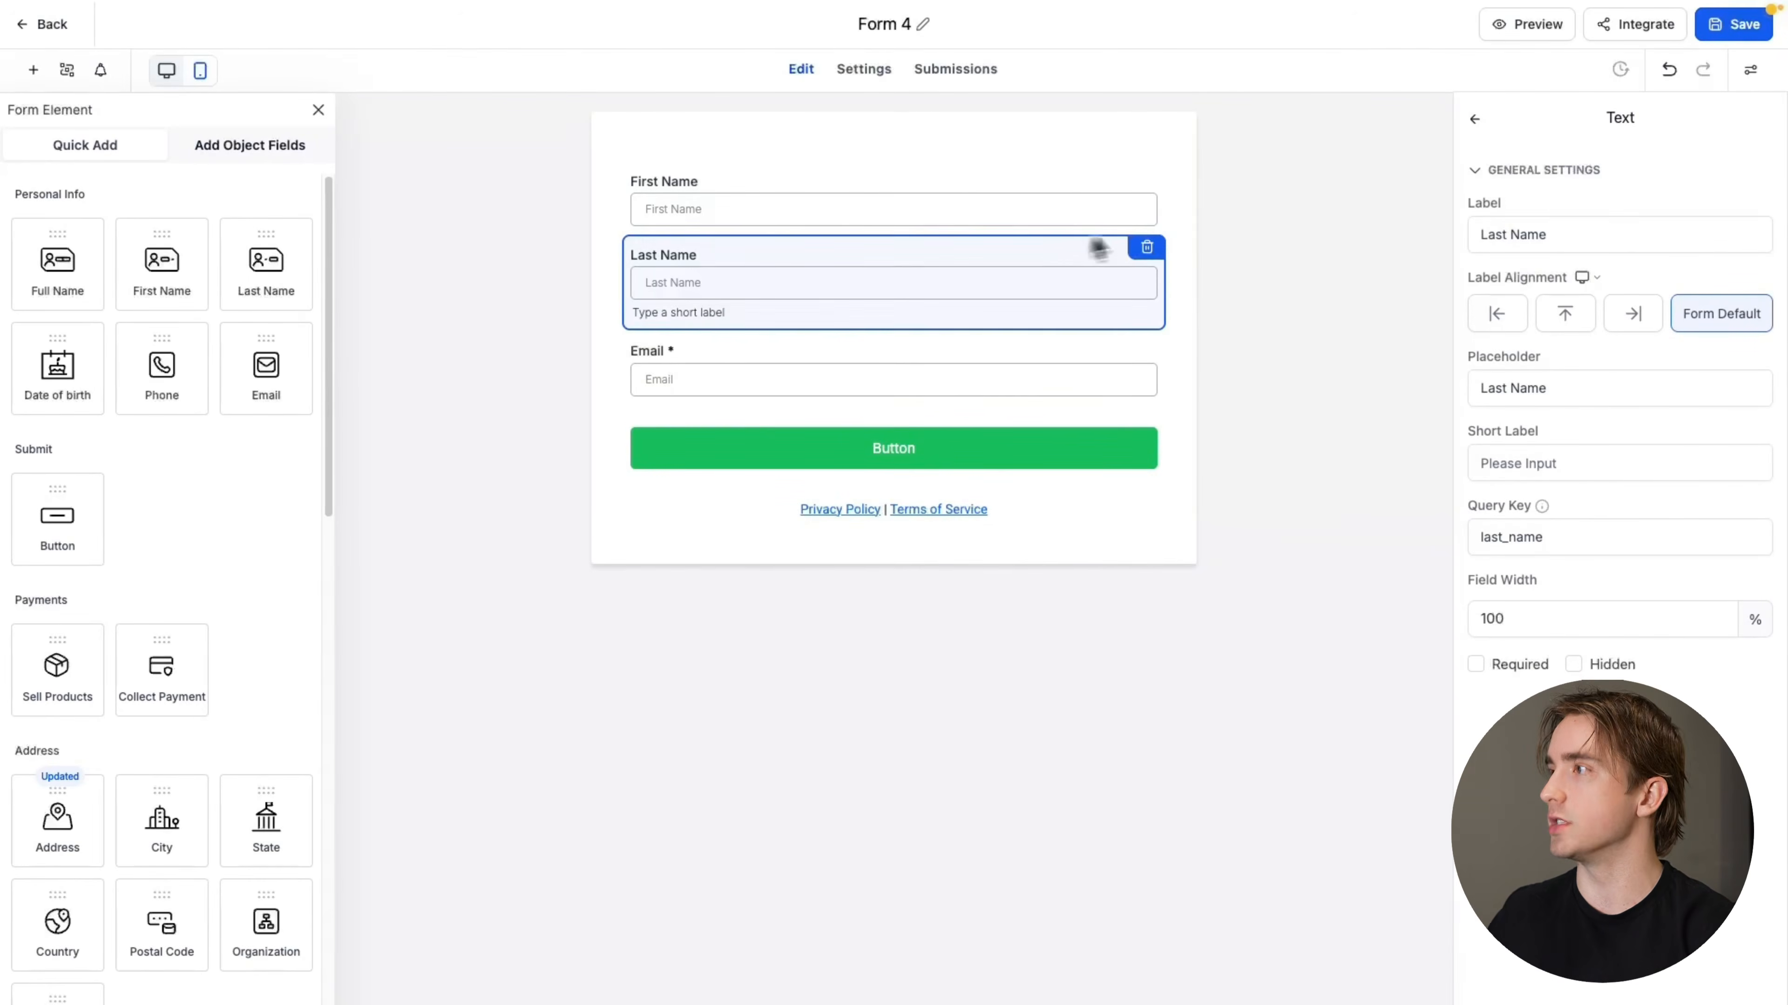
click(1147, 248)
click(1147, 174)
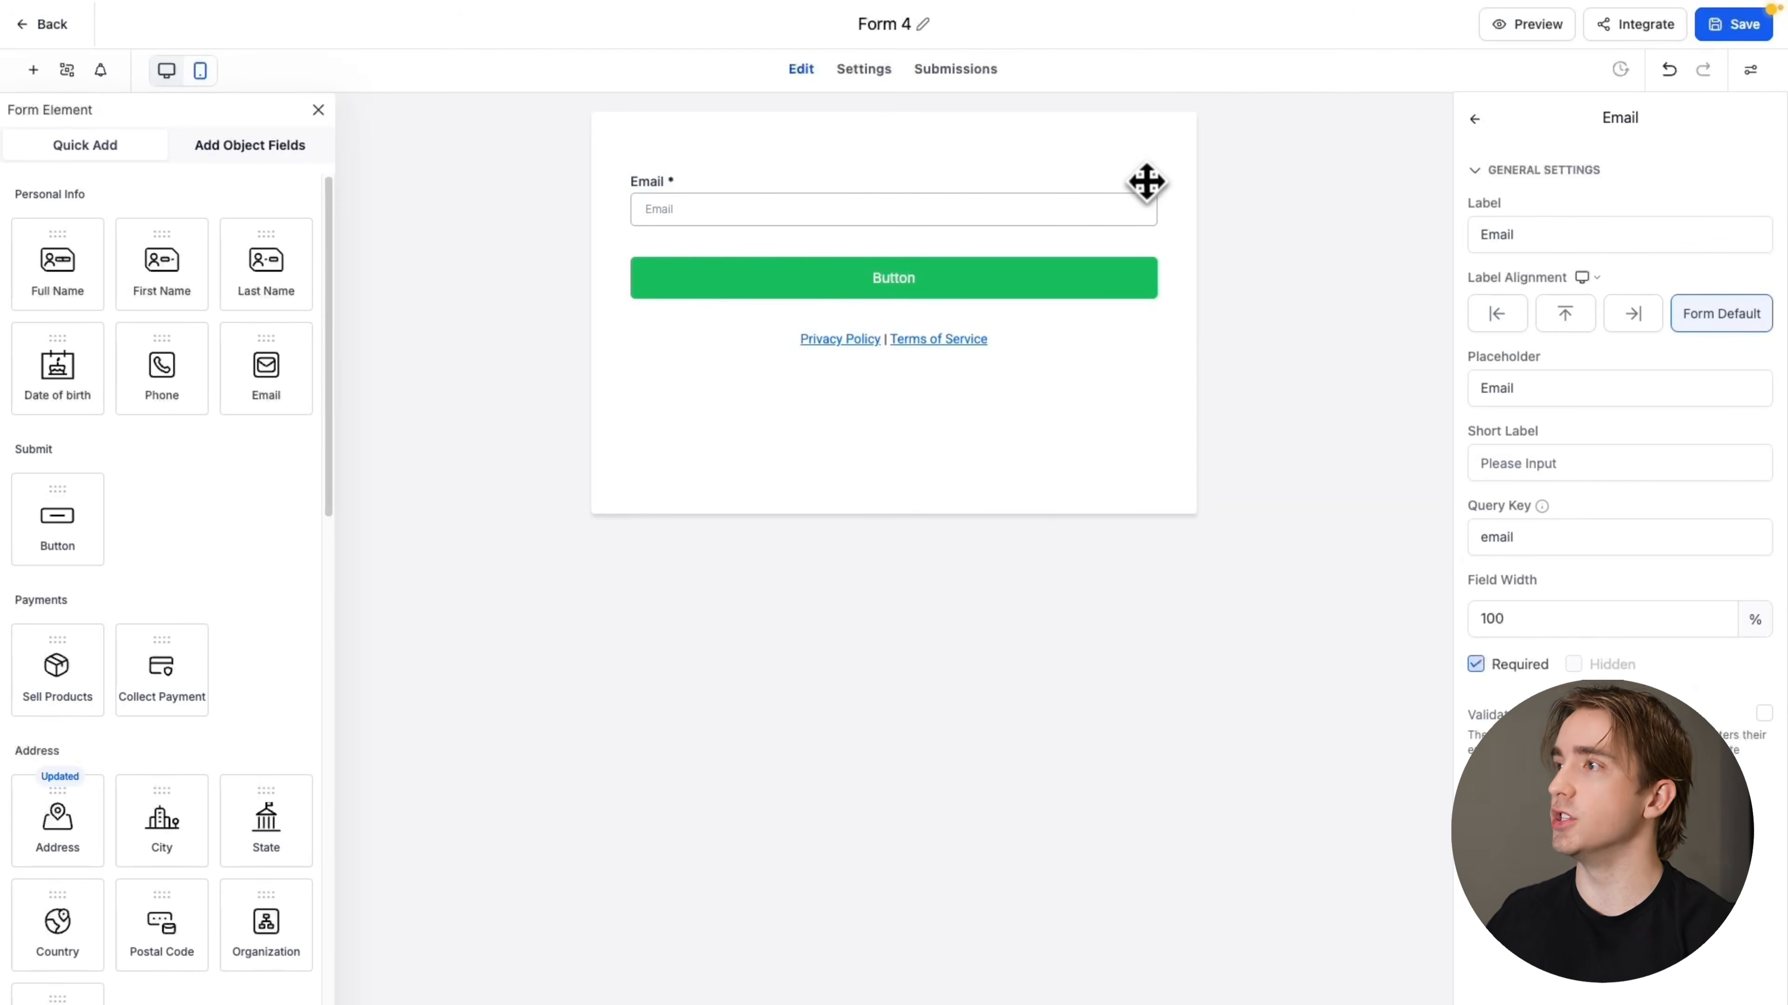
Change the email field's label to "Your Email"
click(730, 209)
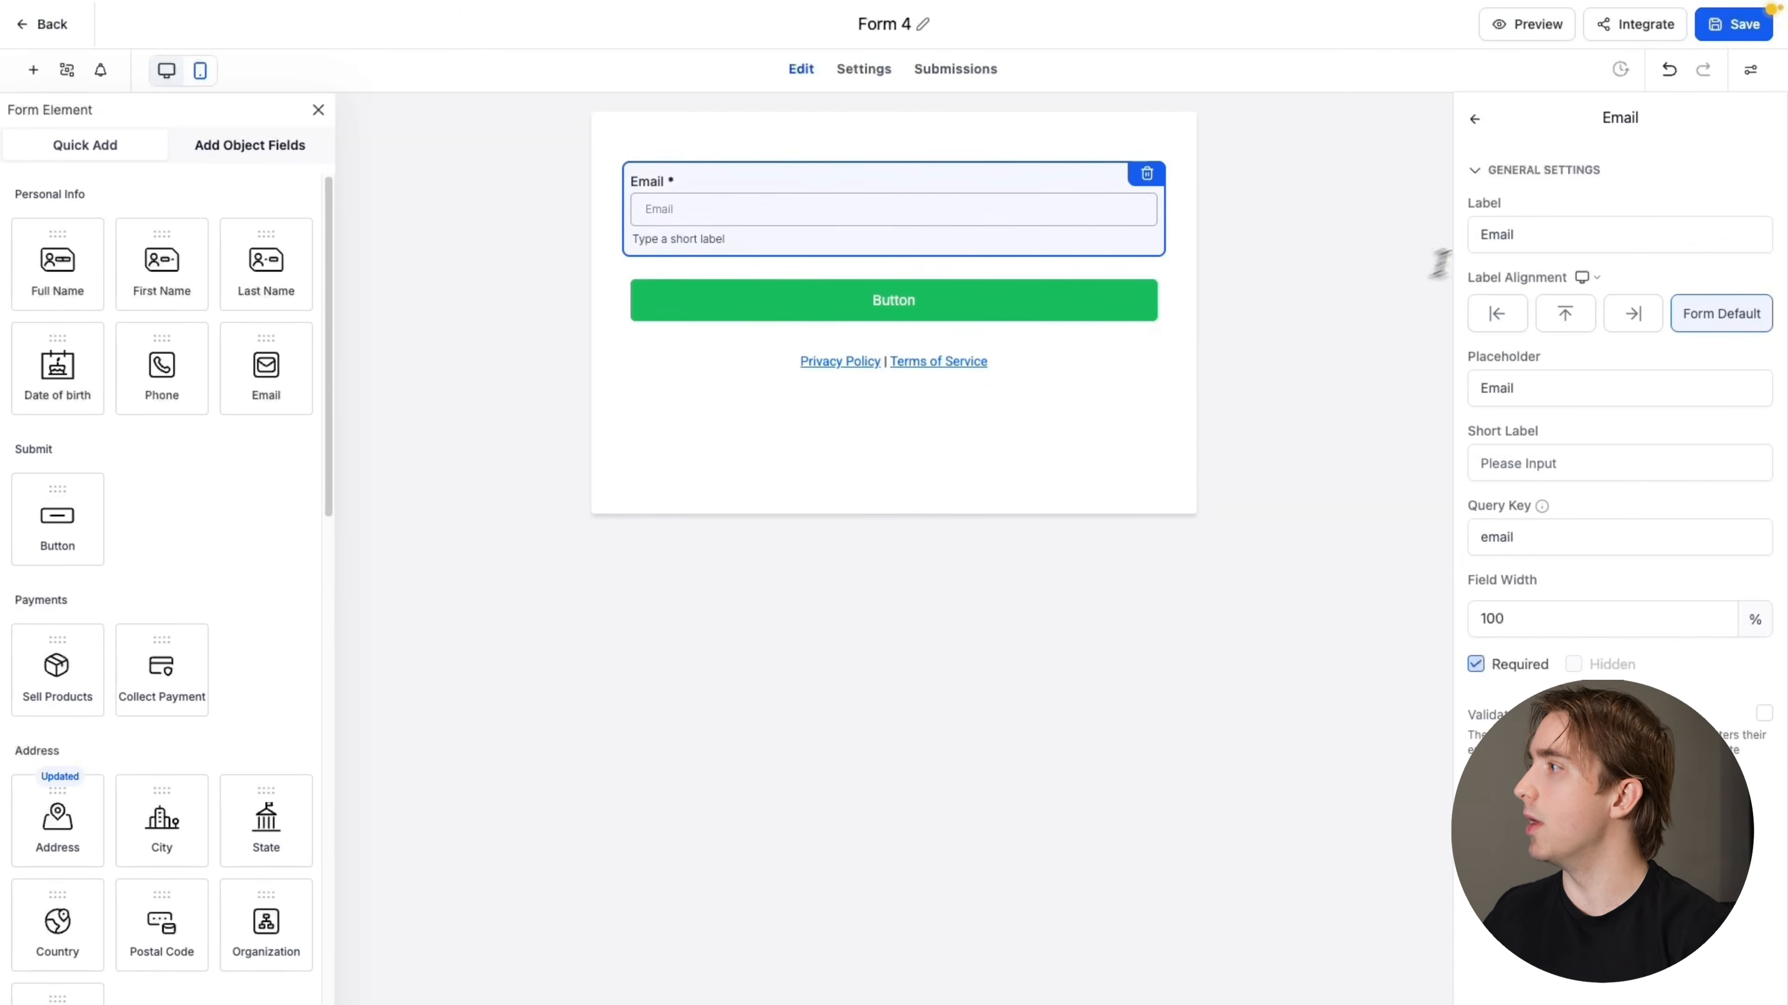
click(1481, 235)
text(Your)
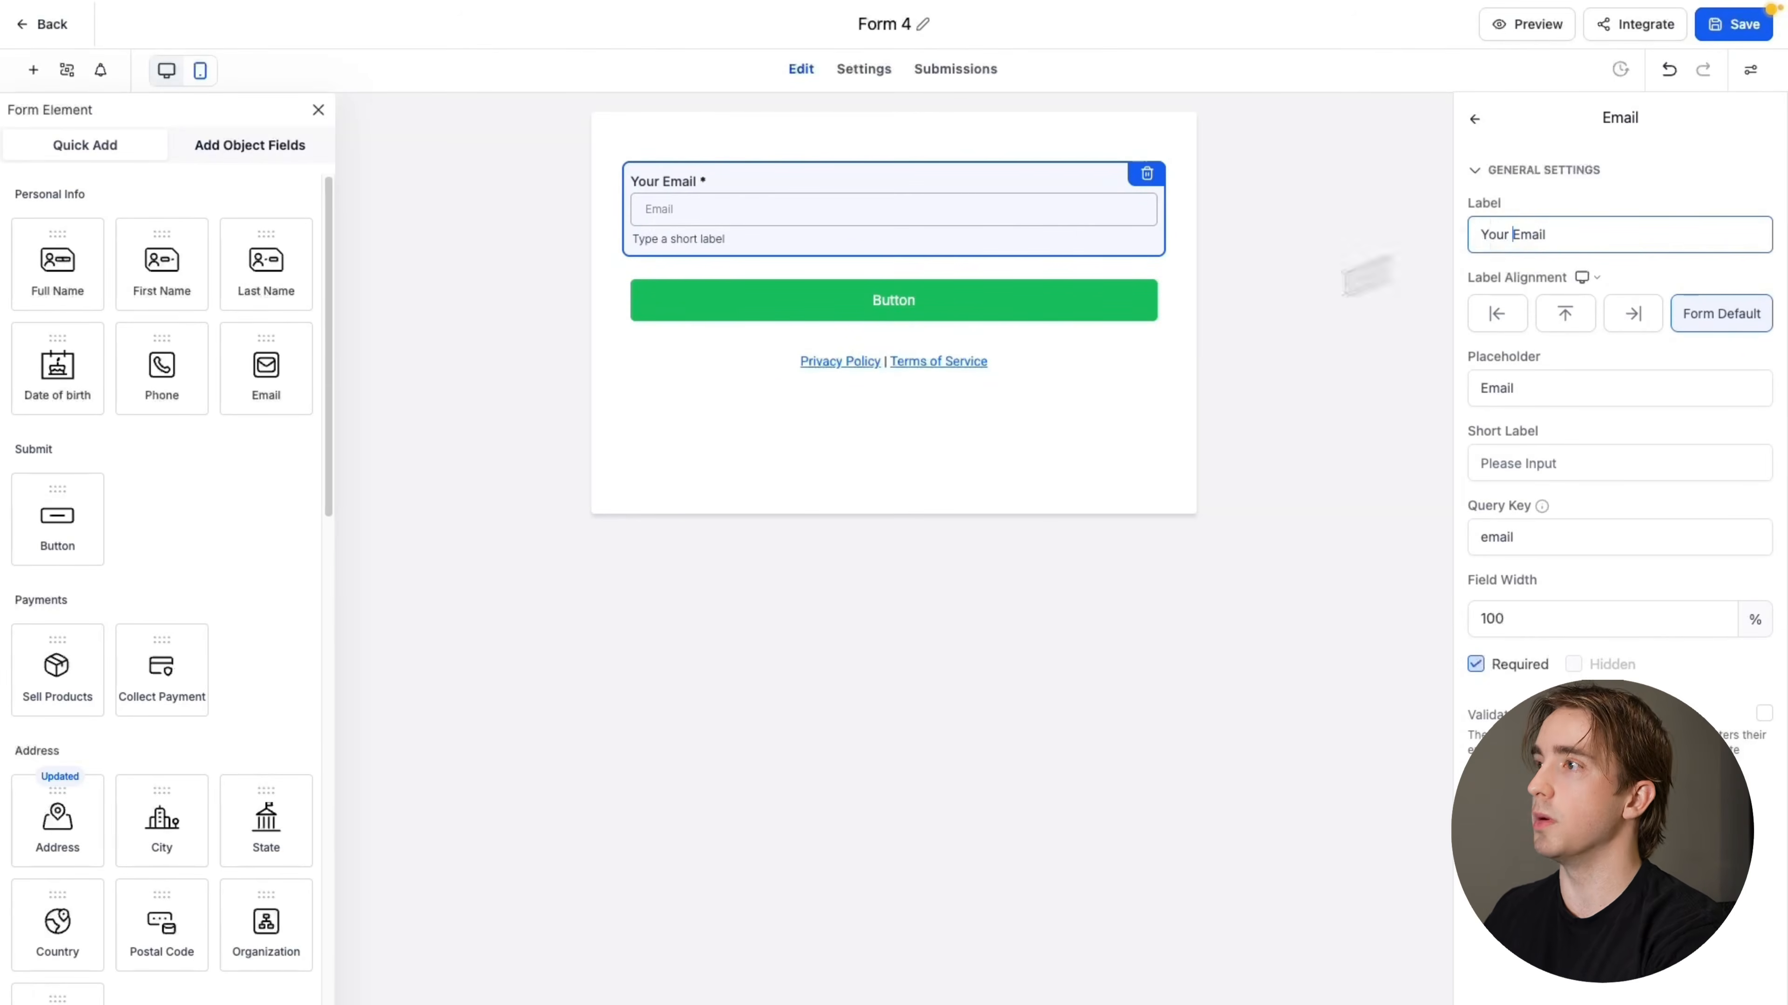
click(862, 484)
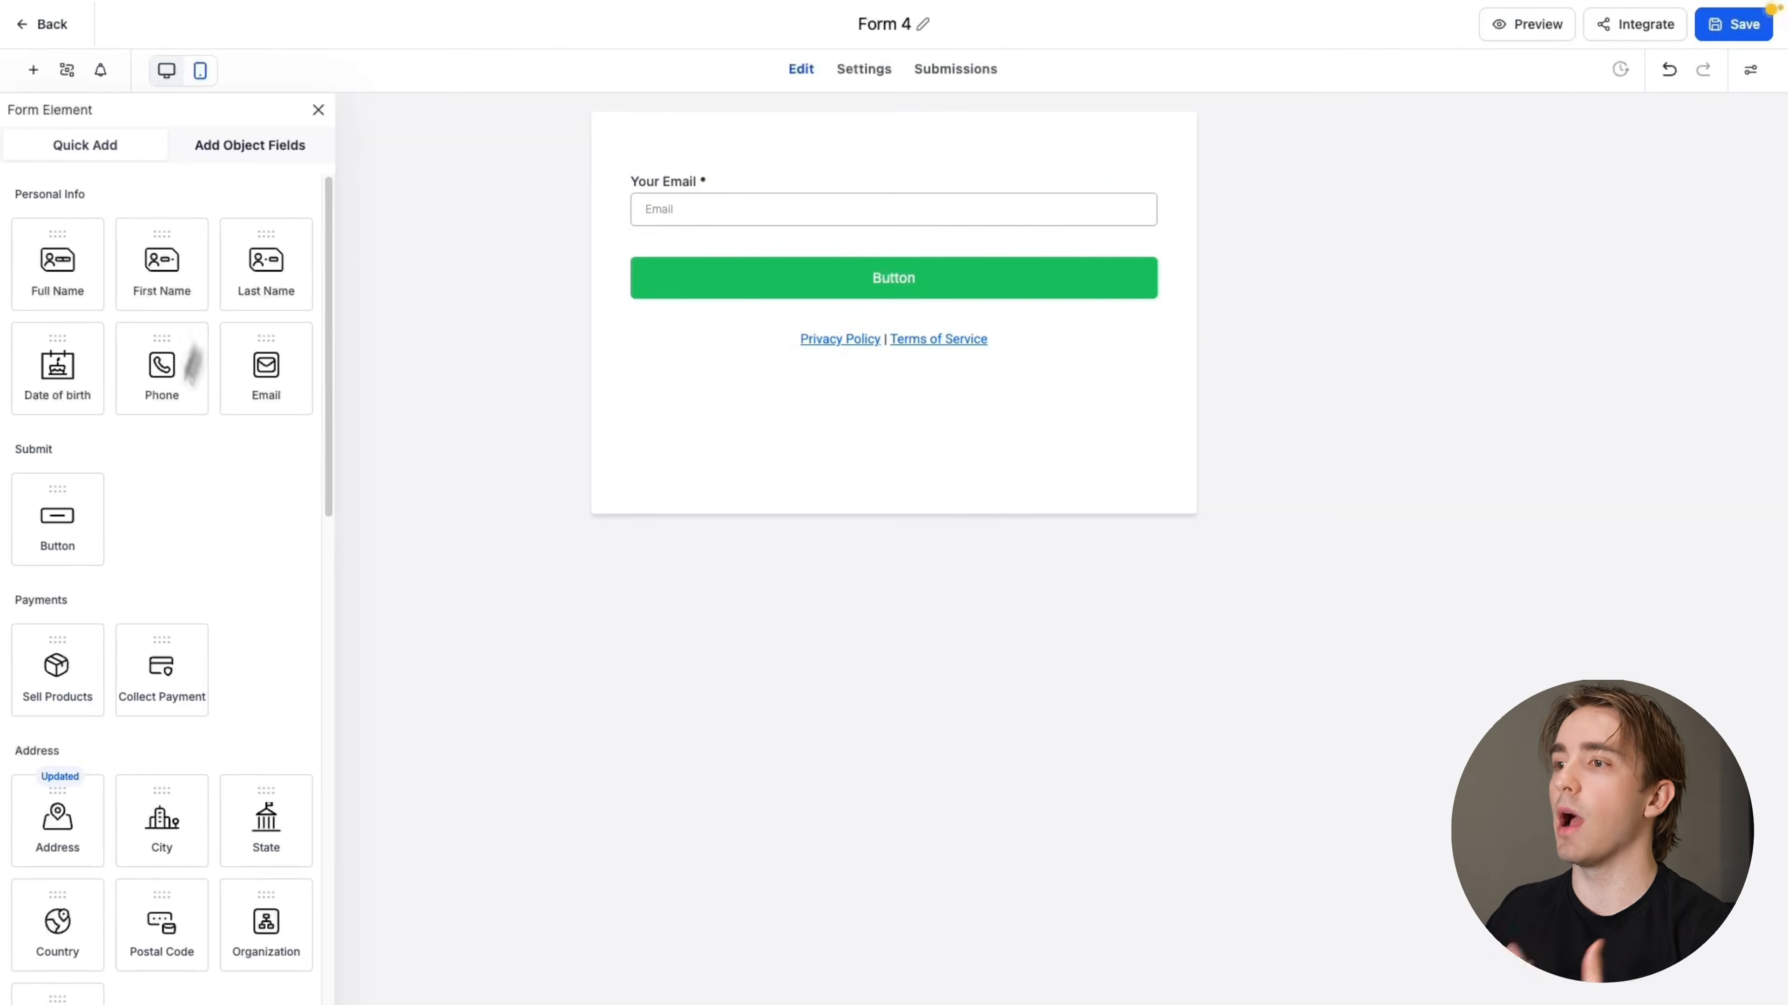
Add a Multi Dropdown between the email field and the button, and label it "What do you need help with?"
scroll(232, 563, down, 9)
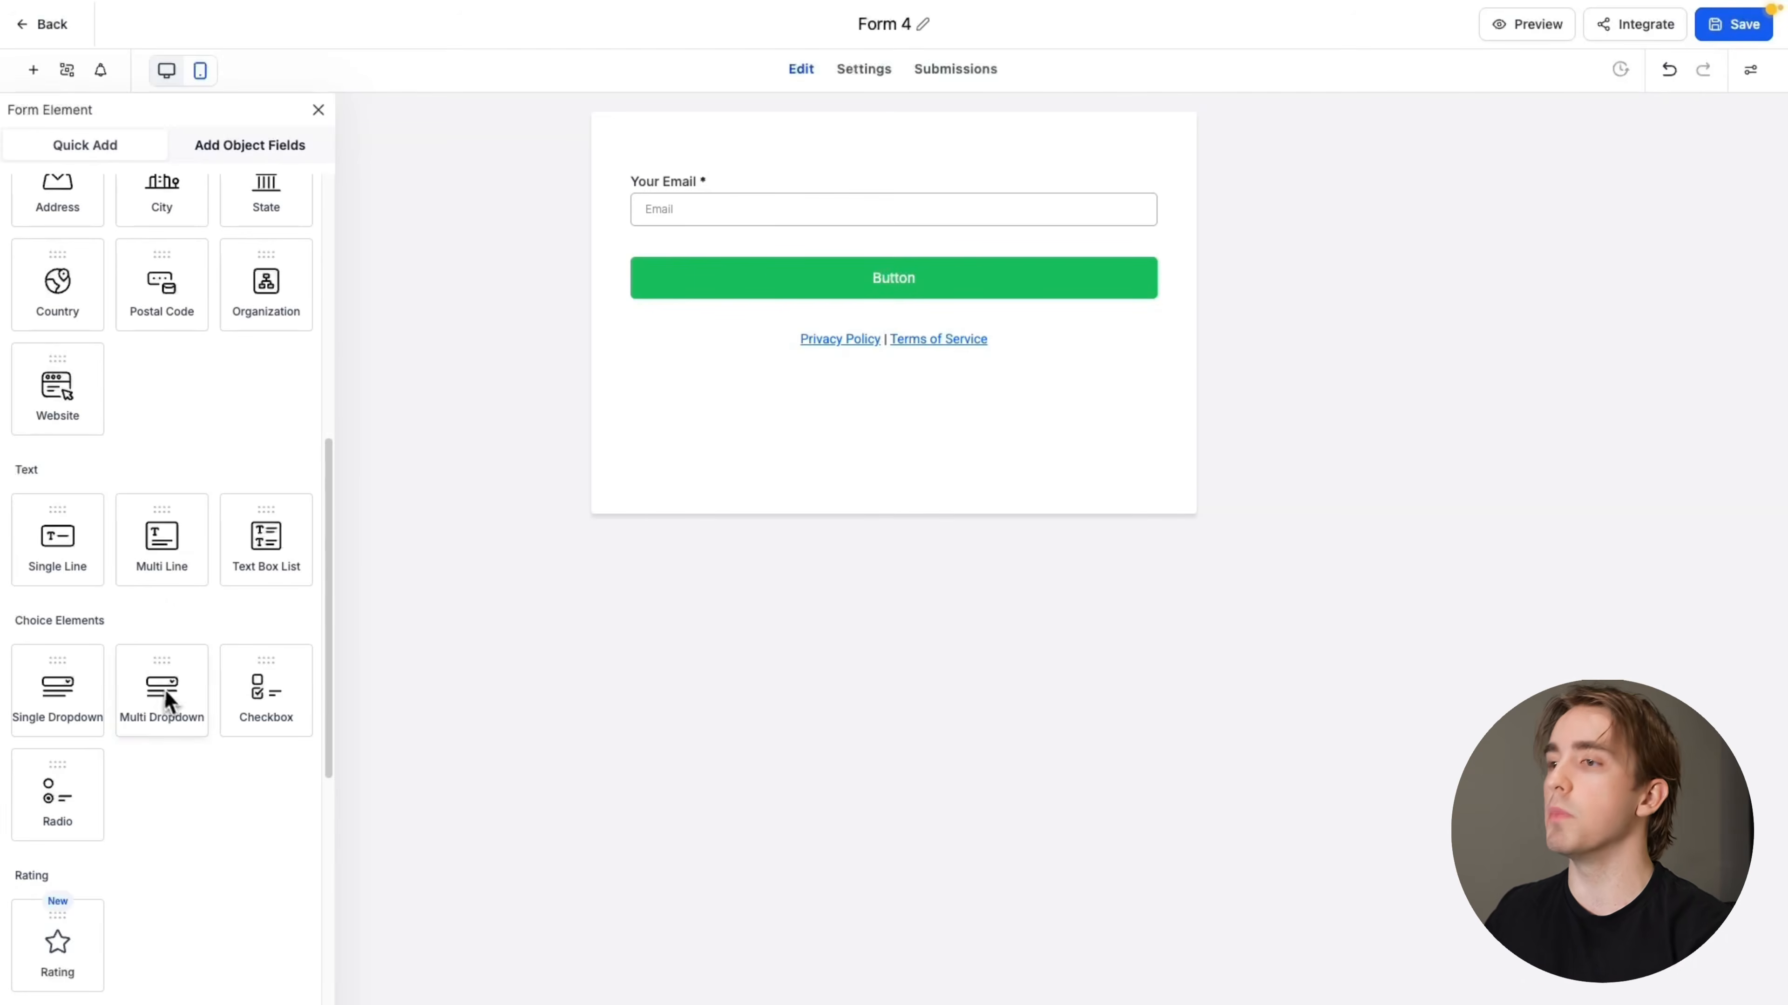
drag(162, 704, 722, 278)
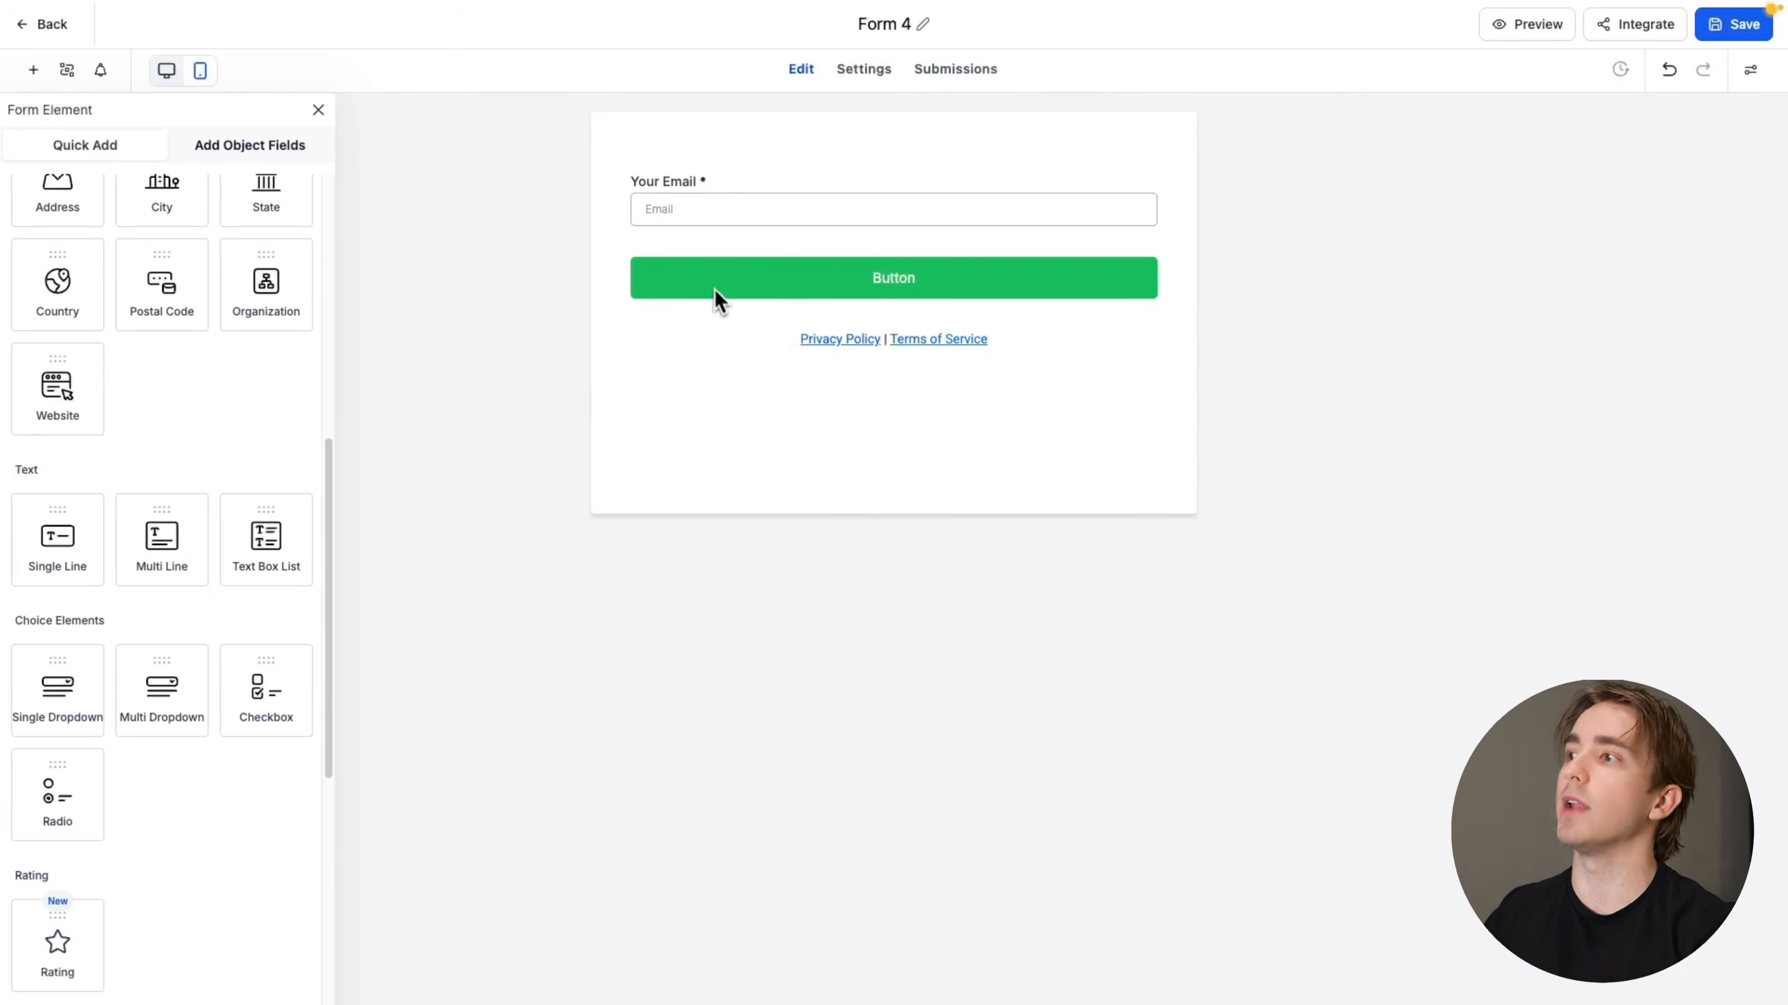
click(703, 277)
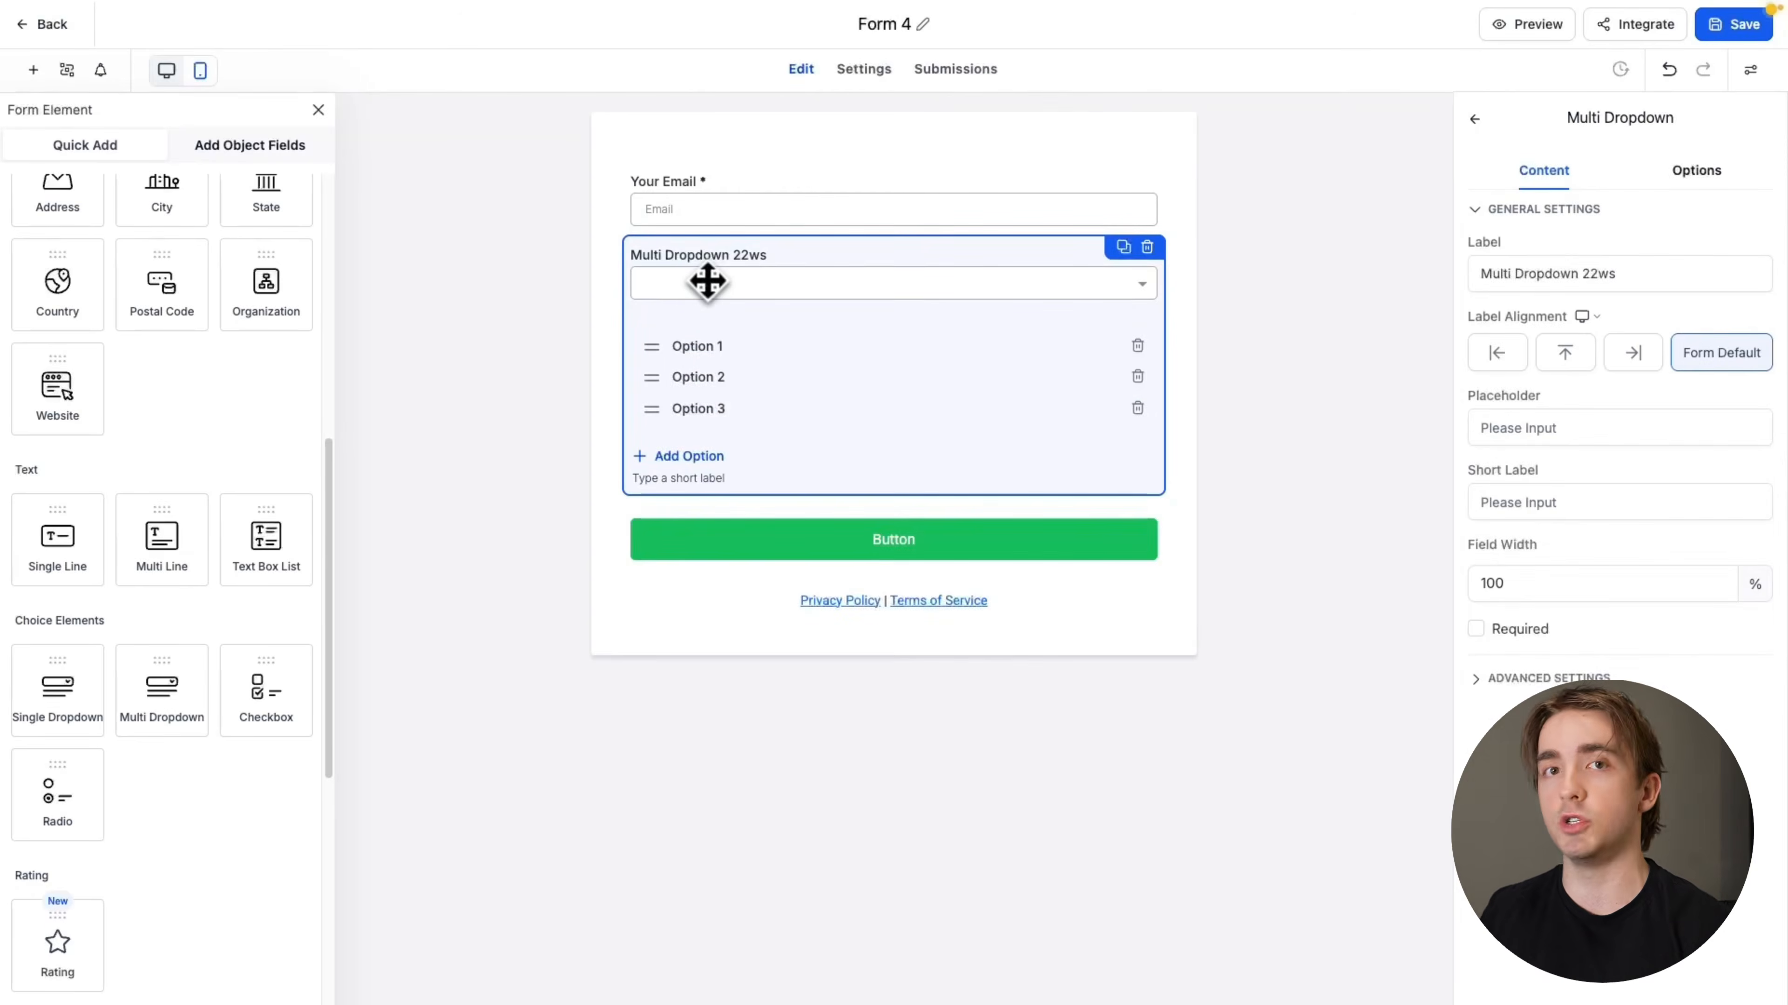
triple_click(1592, 274)
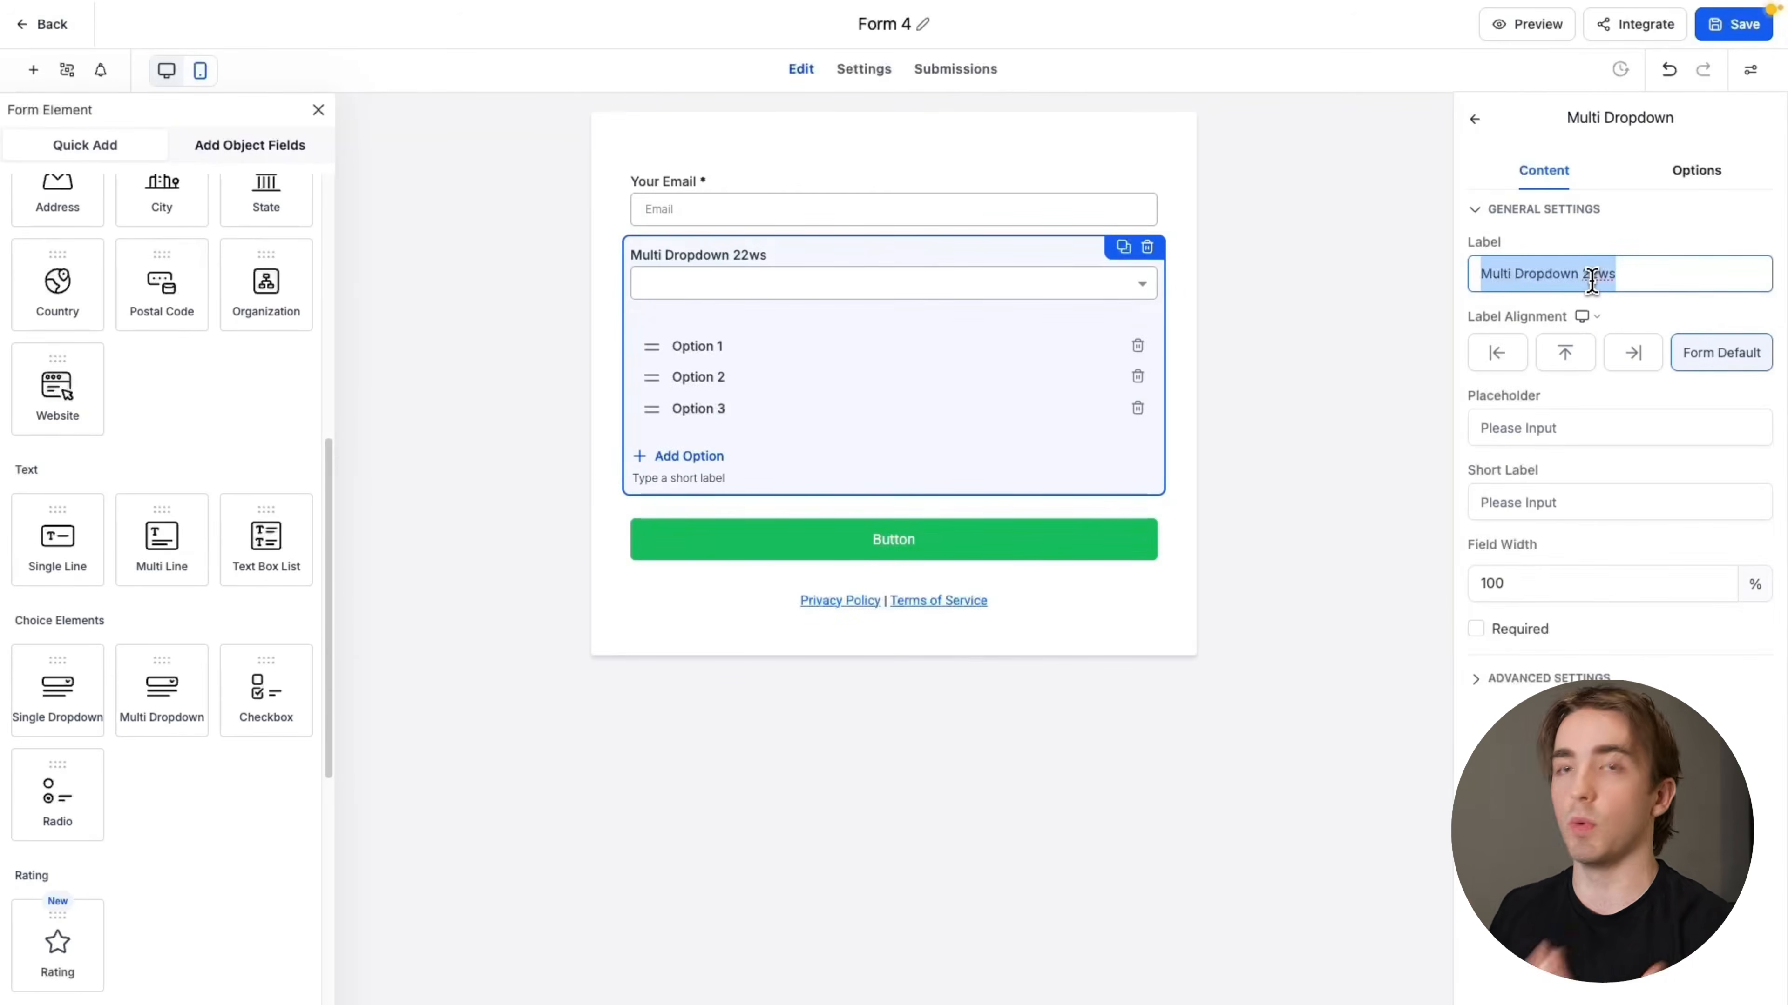
Name the dropdown's three options "Technical Support", "Strategic Support" and "Other"
triple_click(1565, 255)
key(BackSpace)
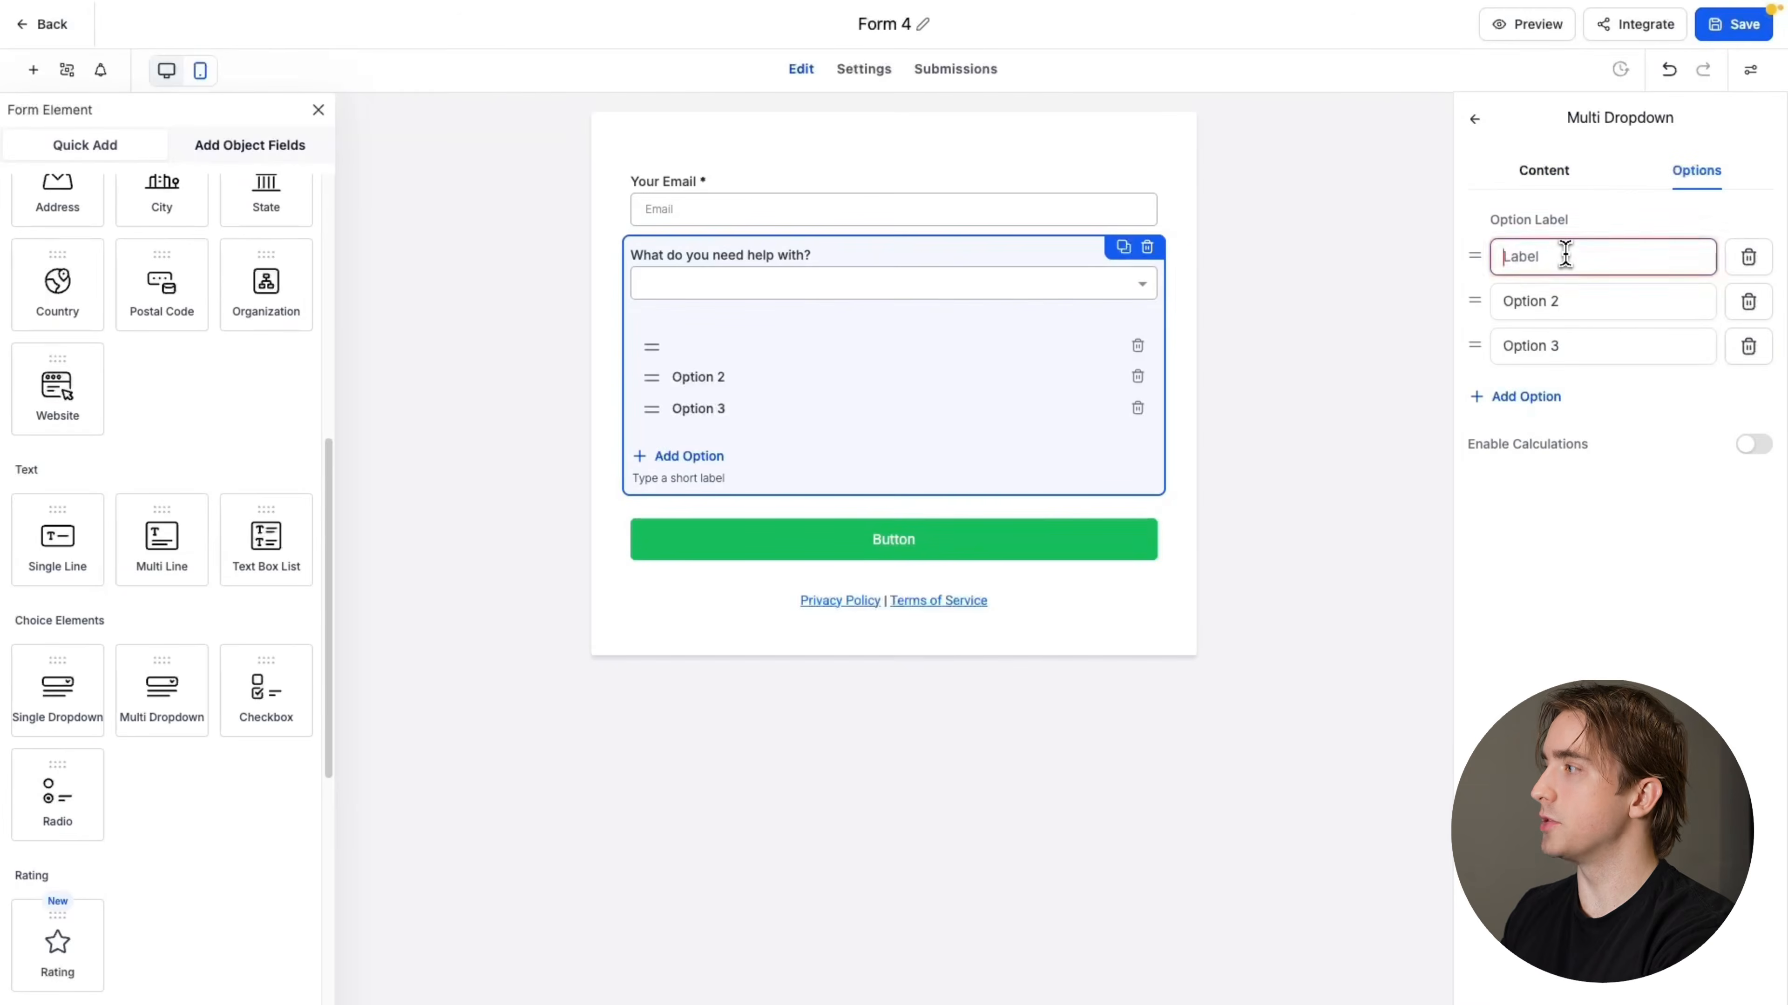
text(Technical)
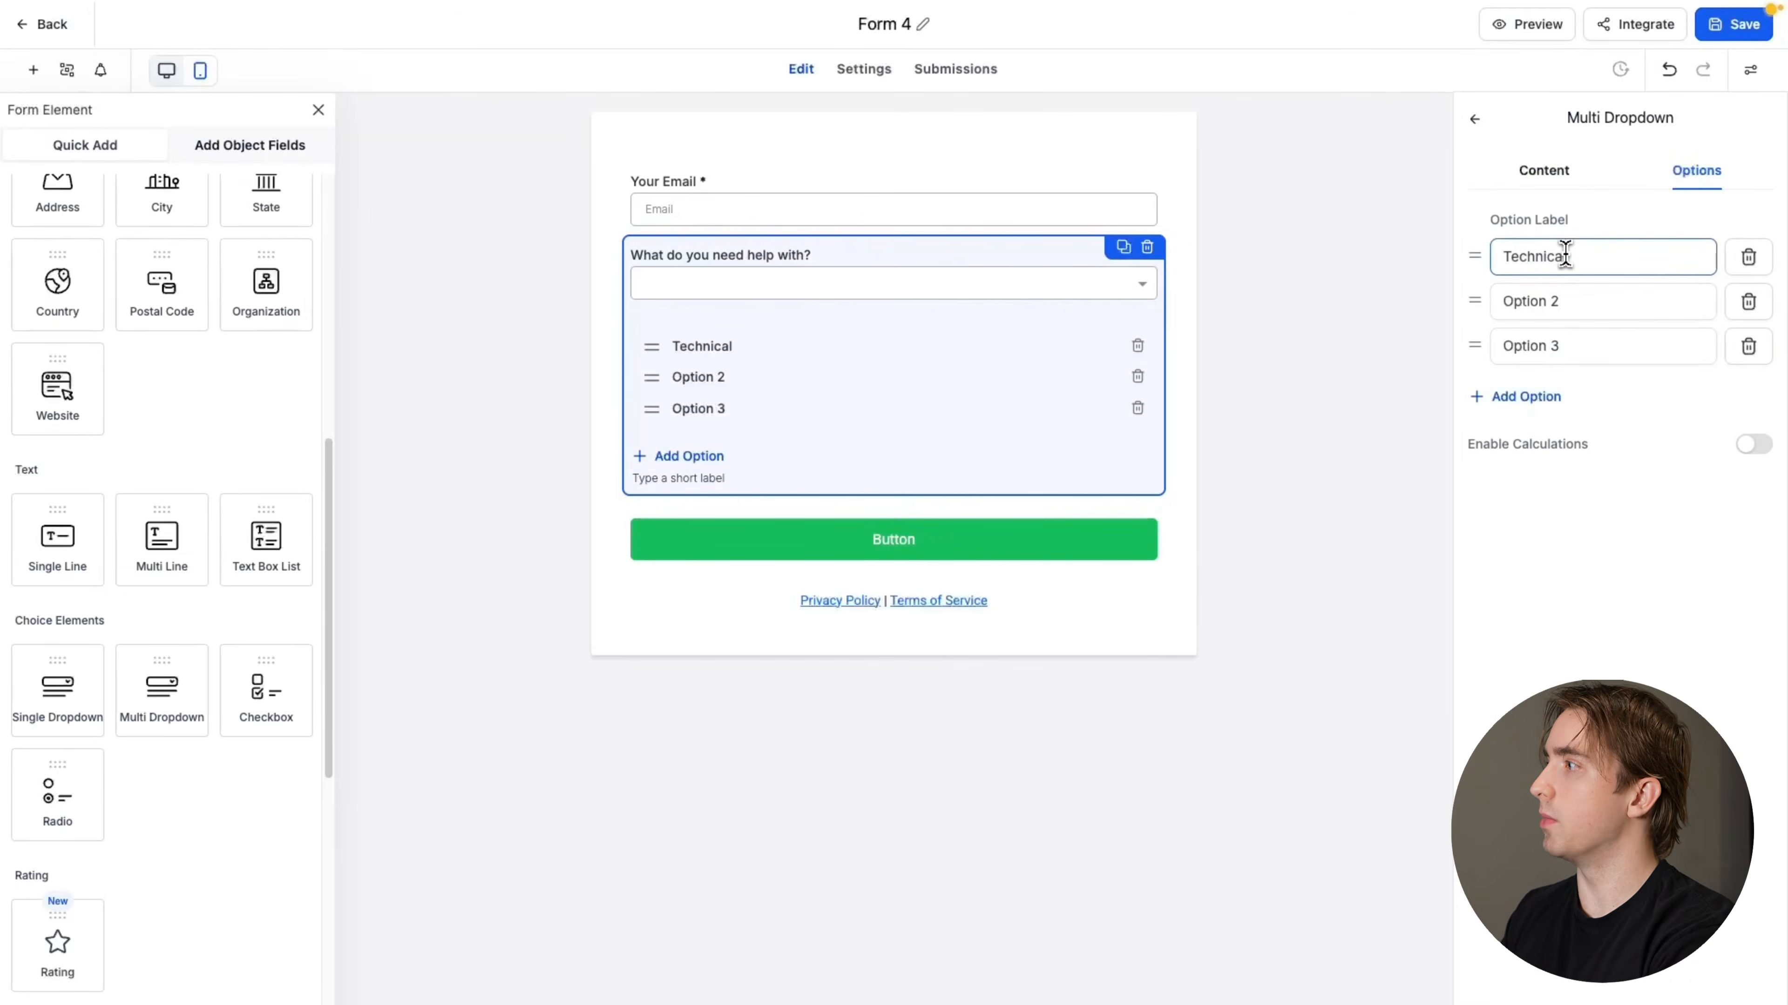
text( Support)
double_click(1566, 288)
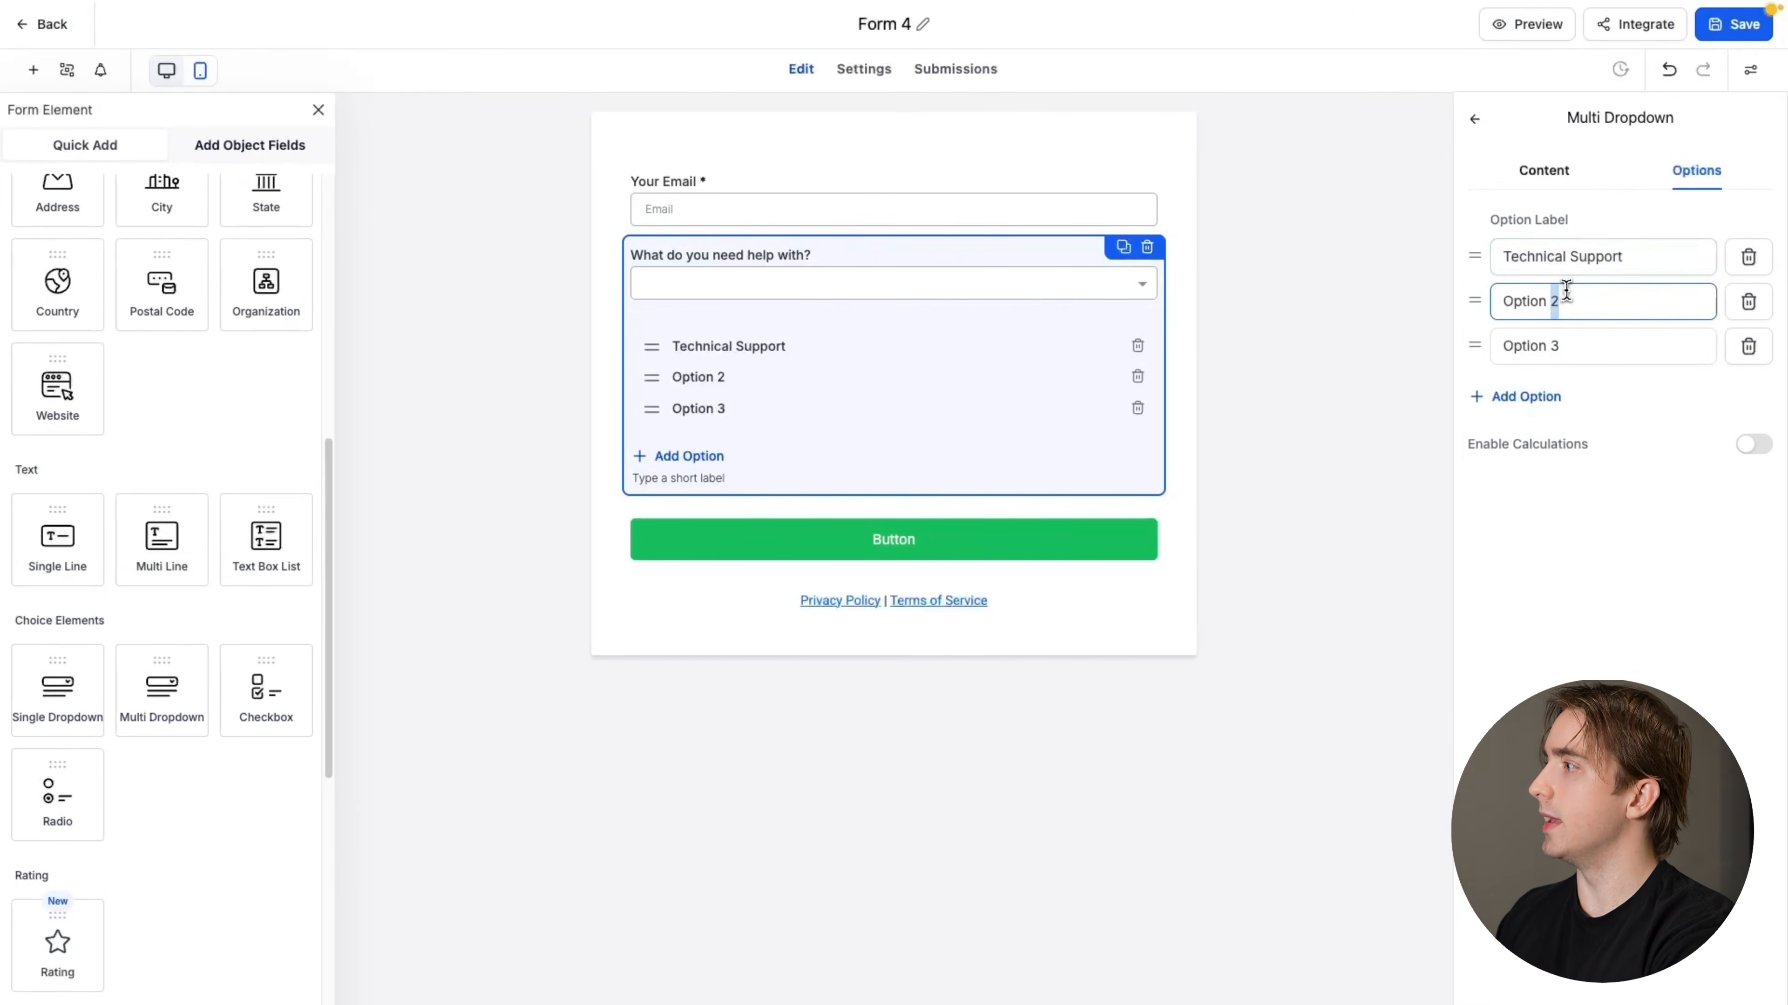
key(ctrl+a)
text(S)
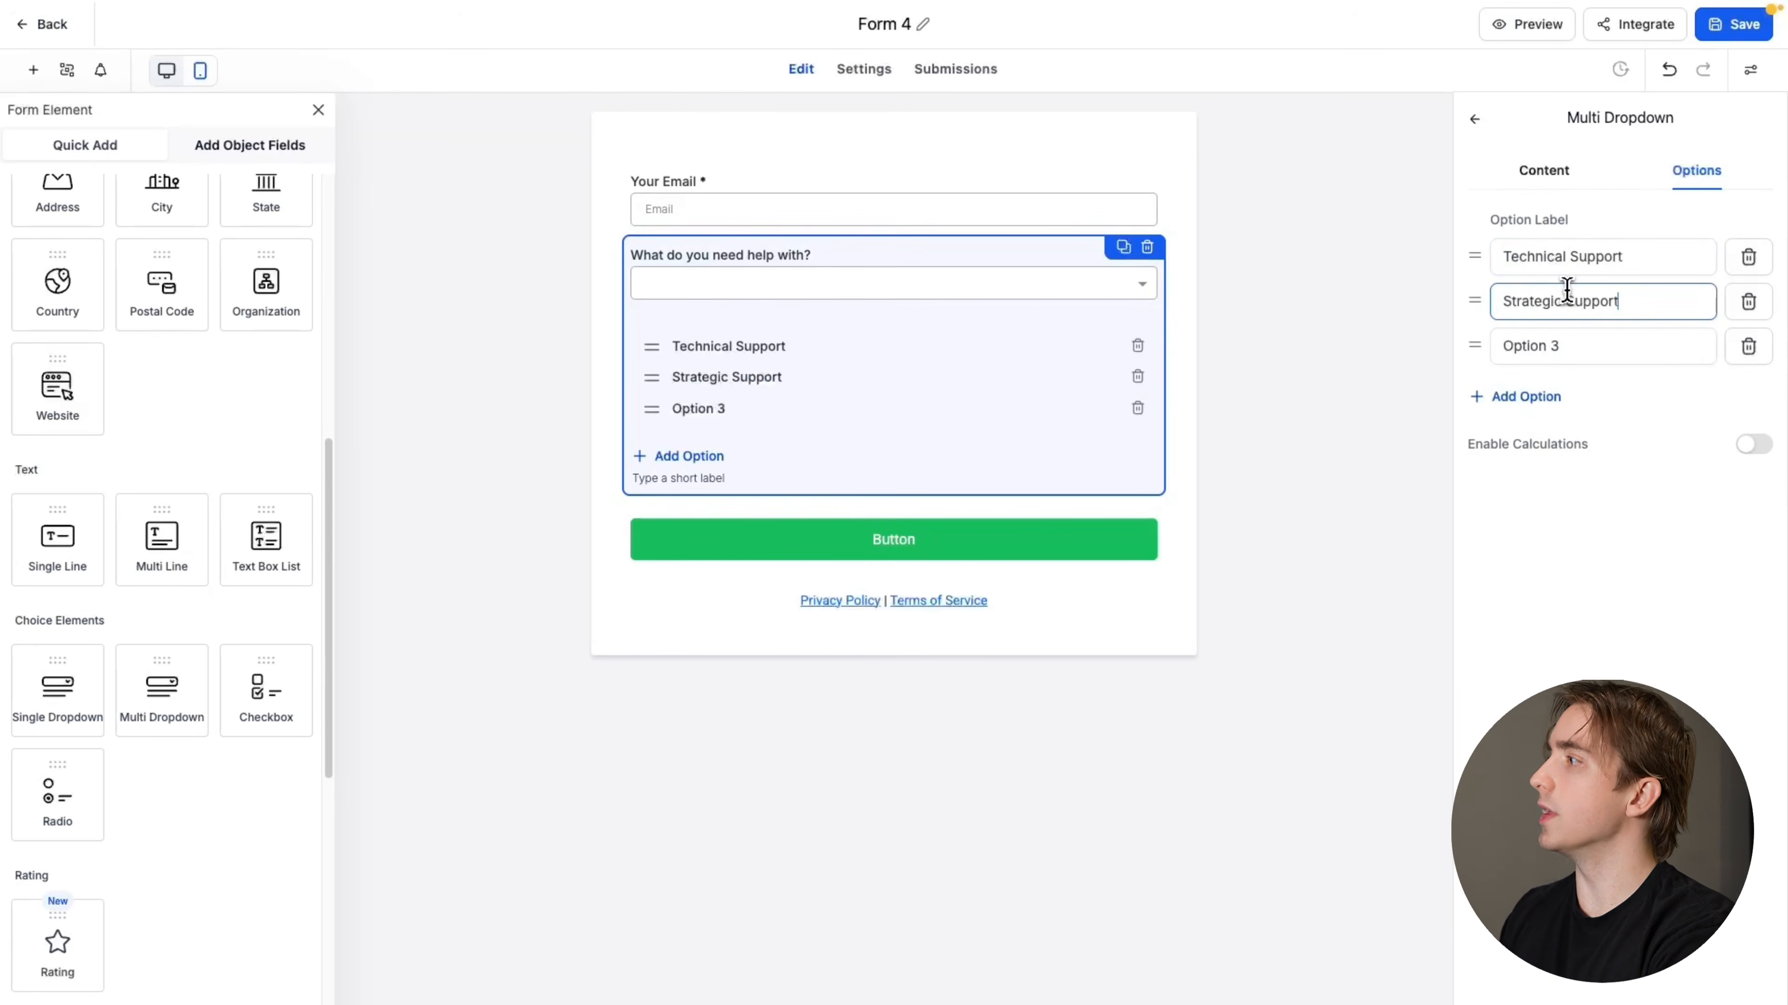
triple_click(1571, 339)
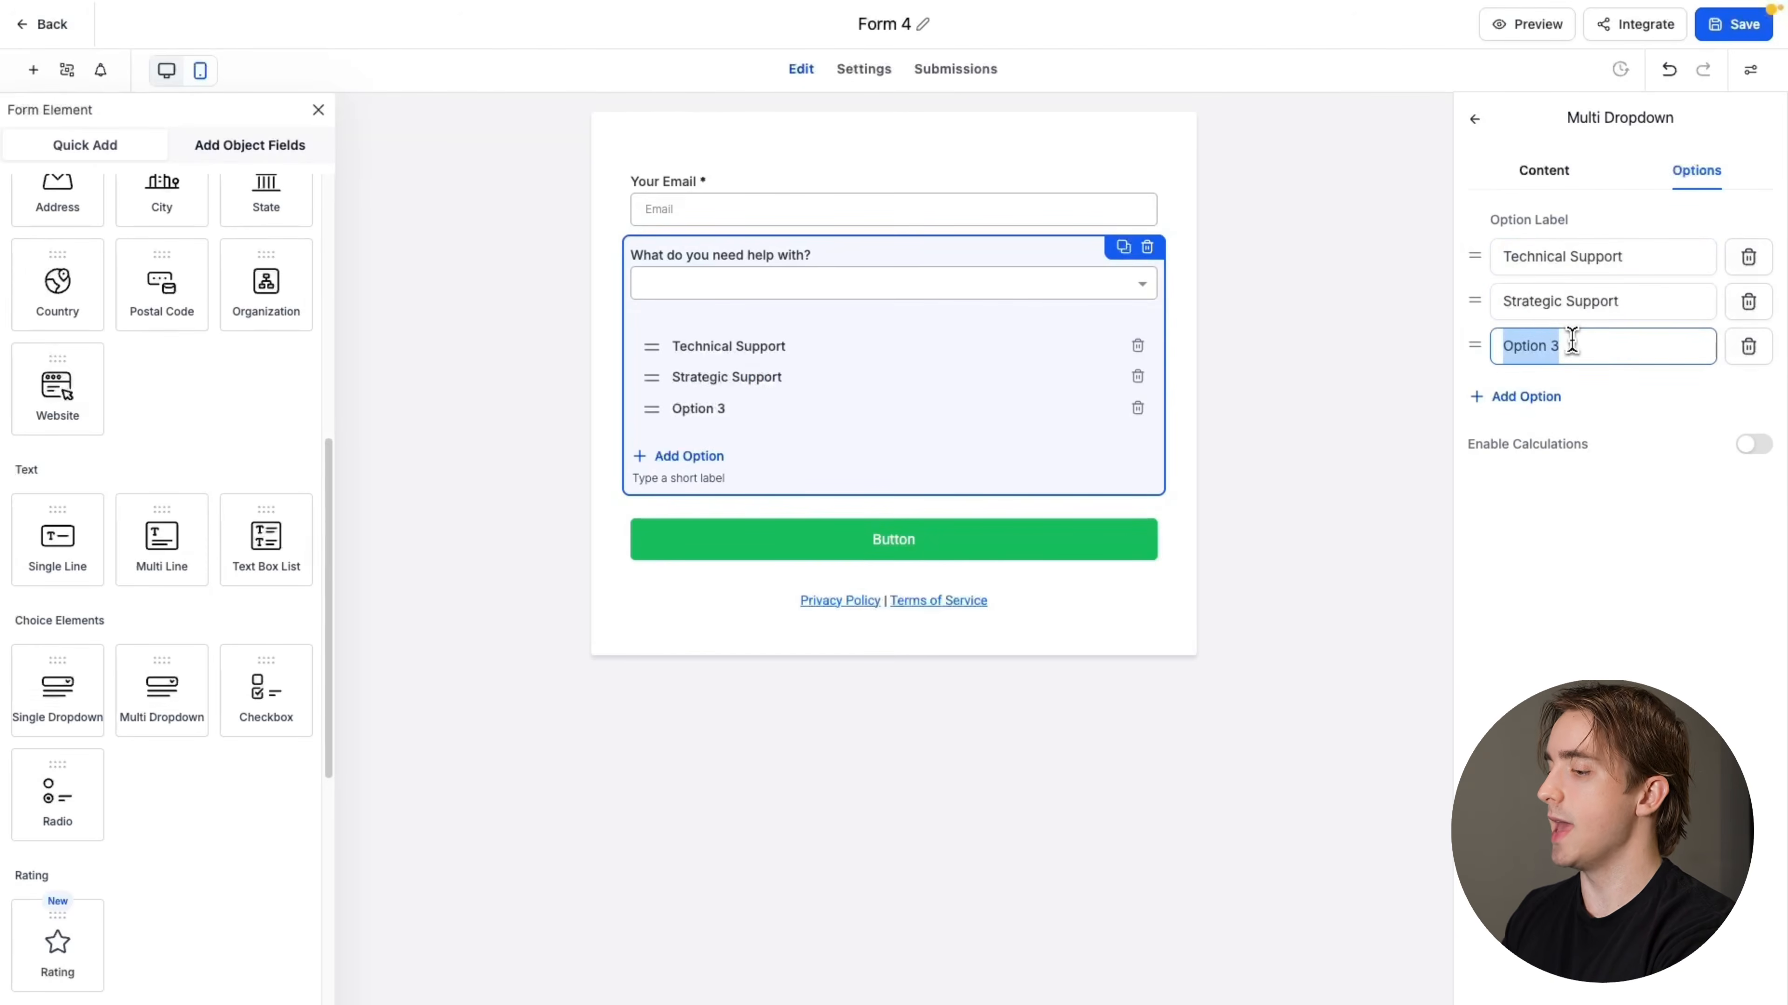
text(Other)
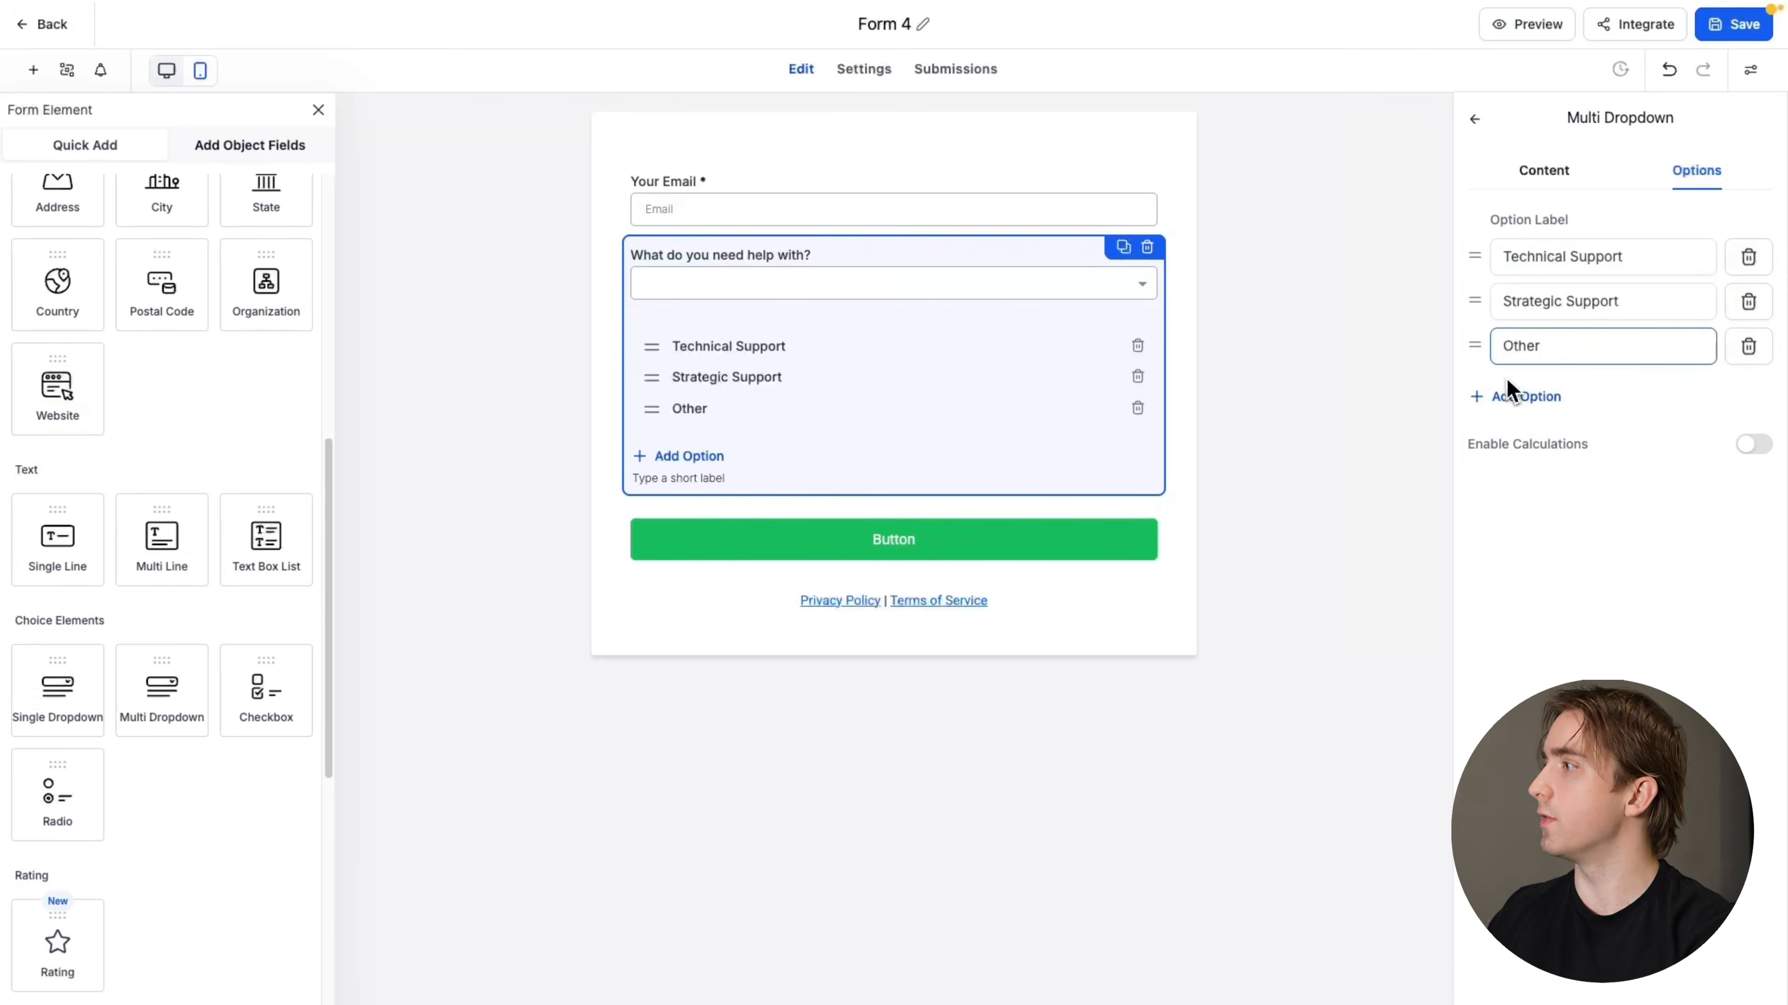
Make the "What do you need help with?" dropdown required and set its placeholder to "Select Below"
click(1545, 182)
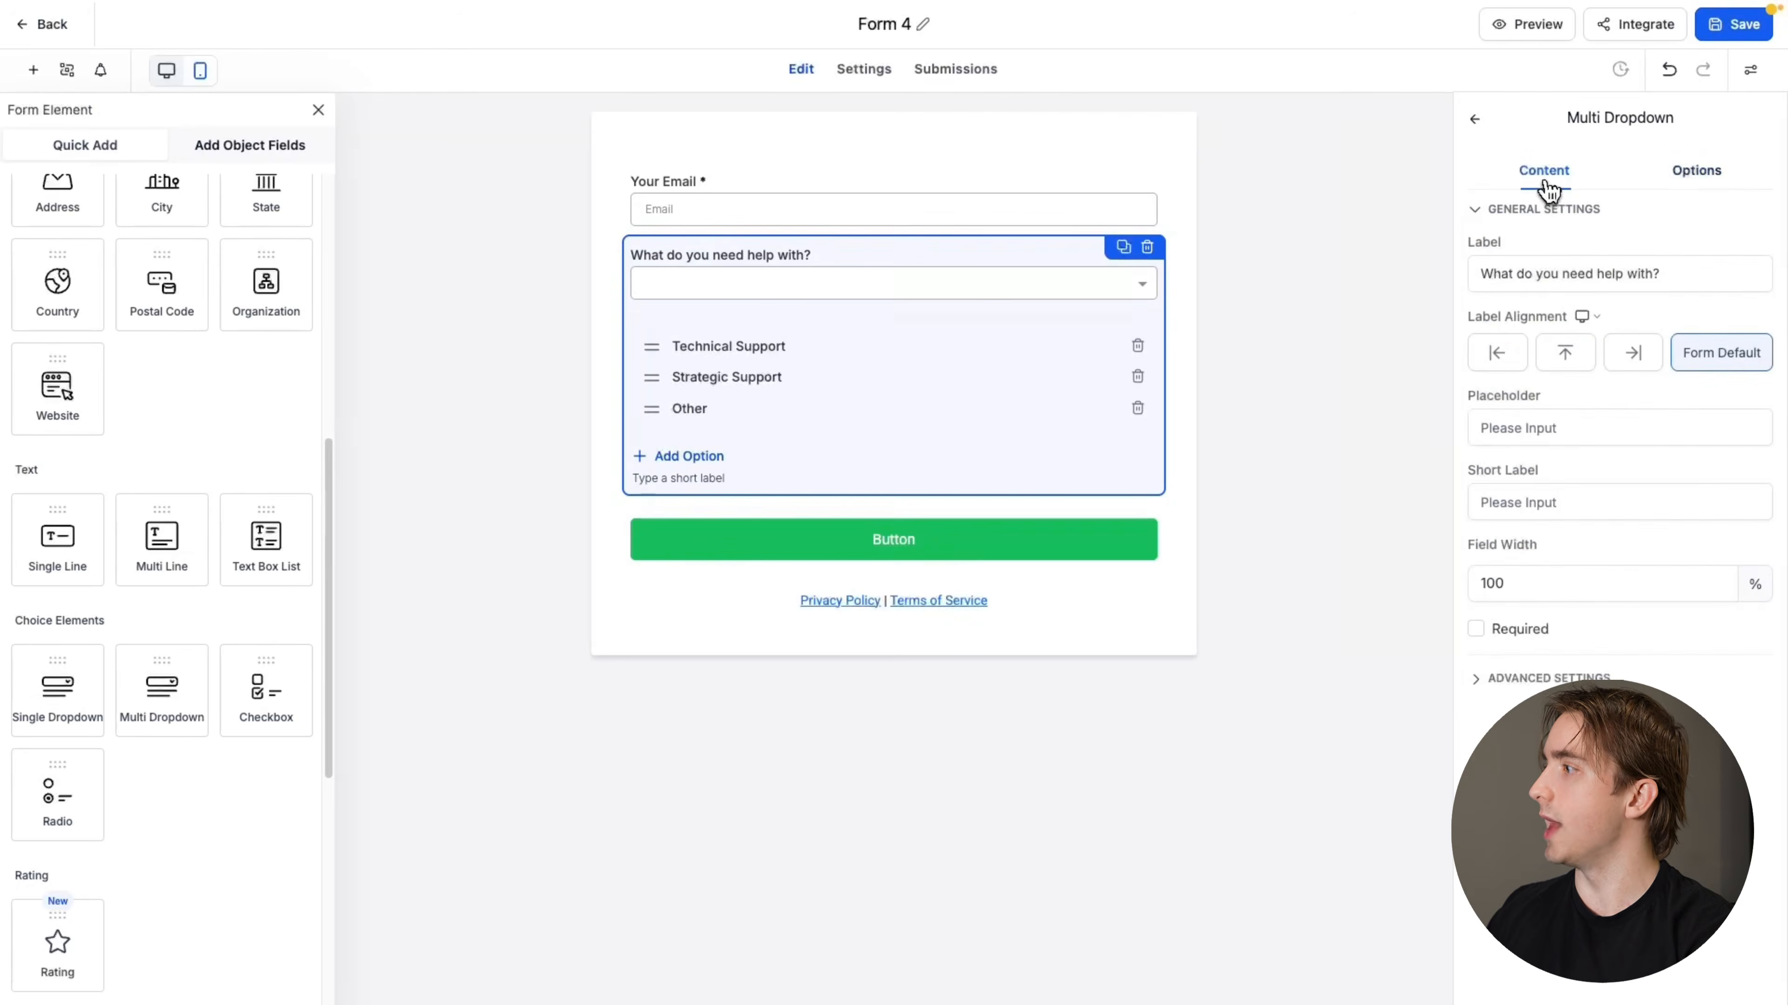
click(1475, 629)
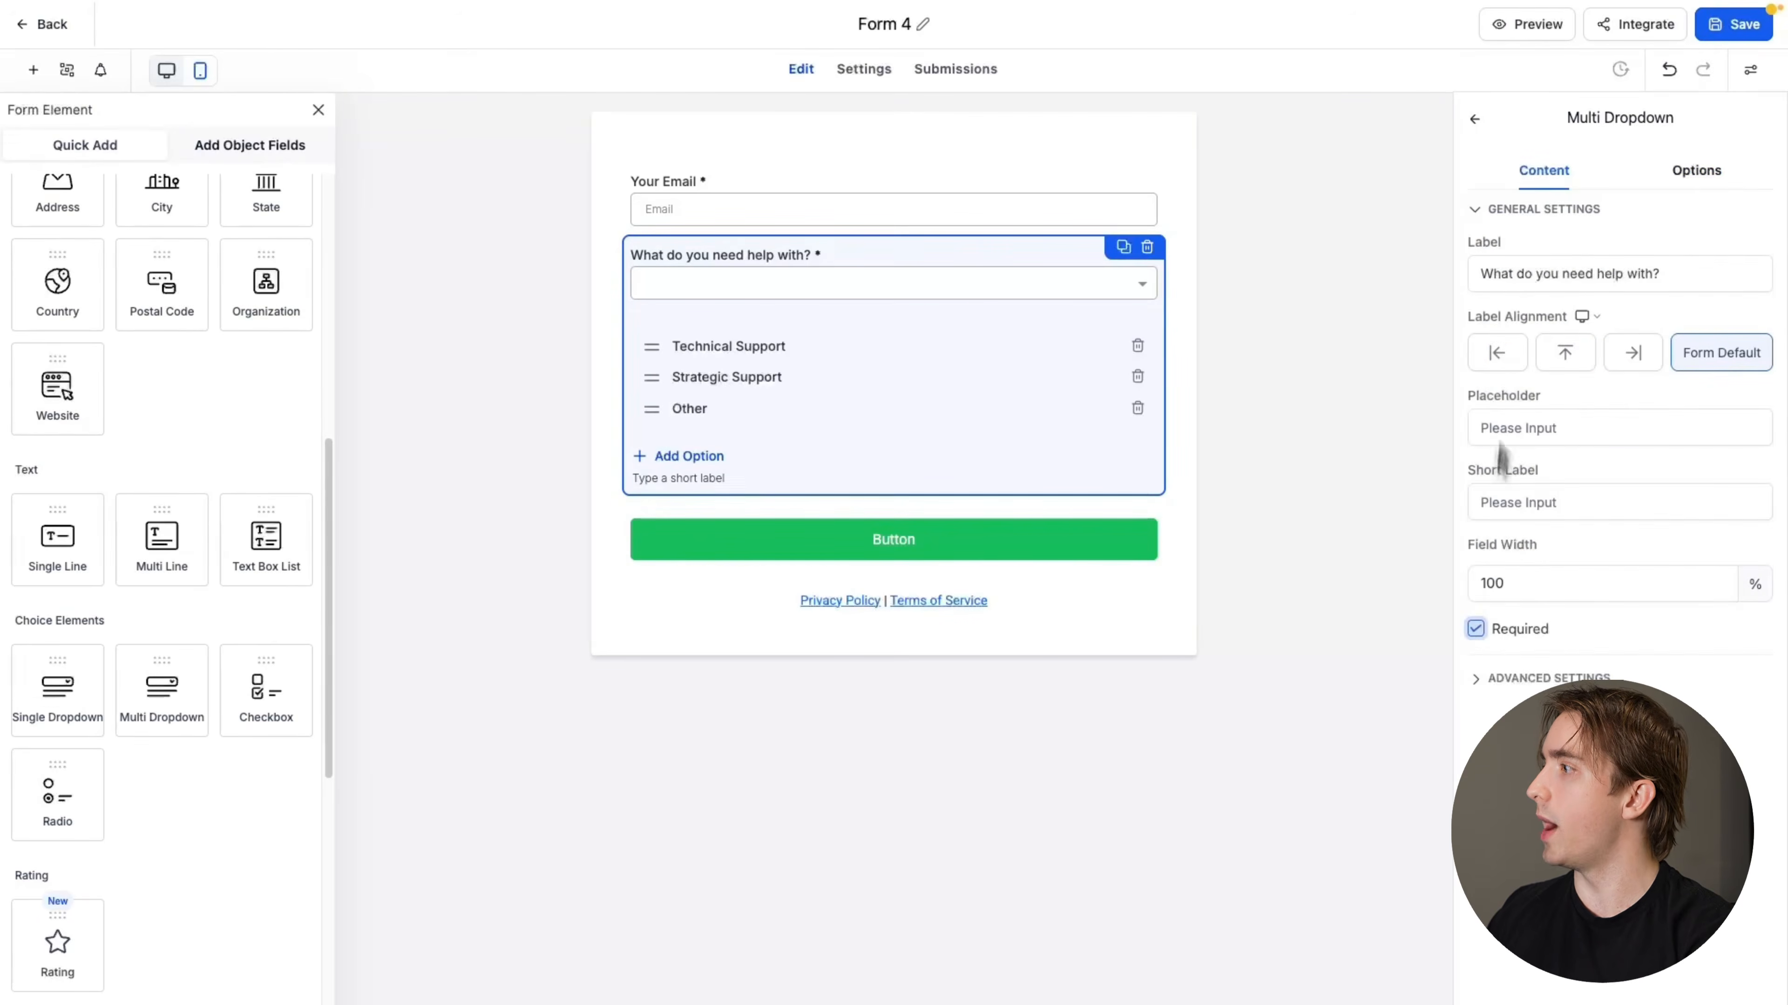
click(1552, 431)
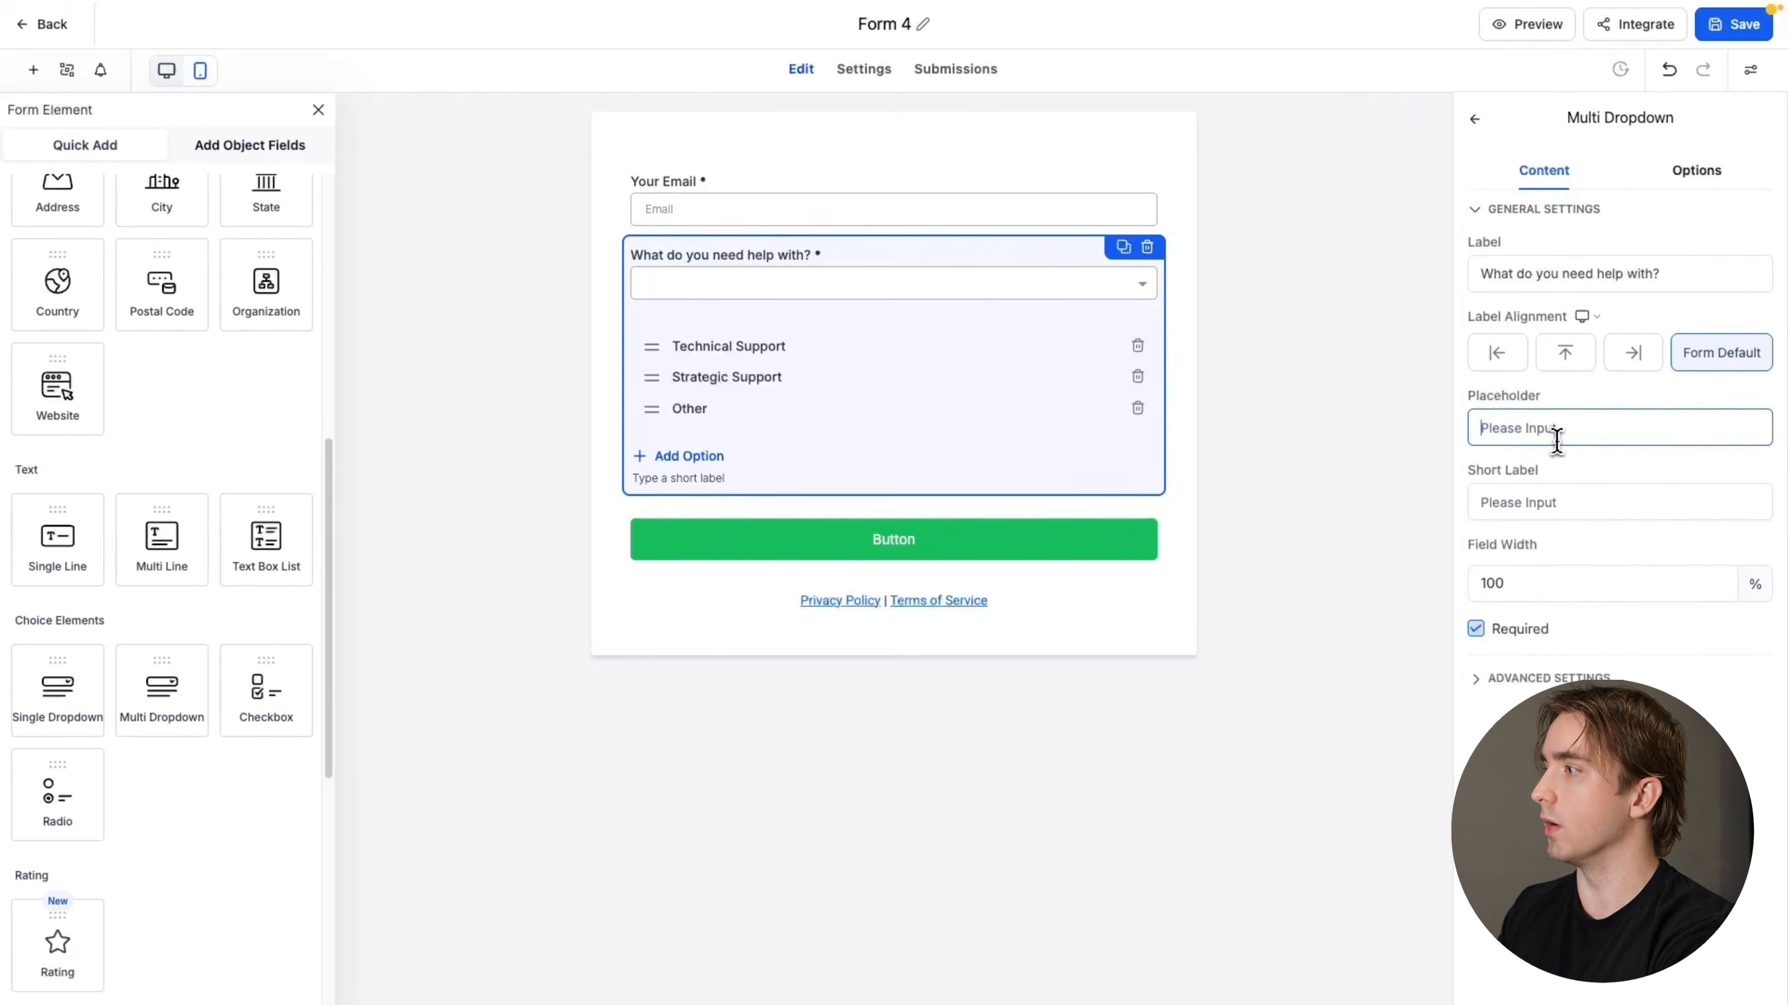
text(Sel)
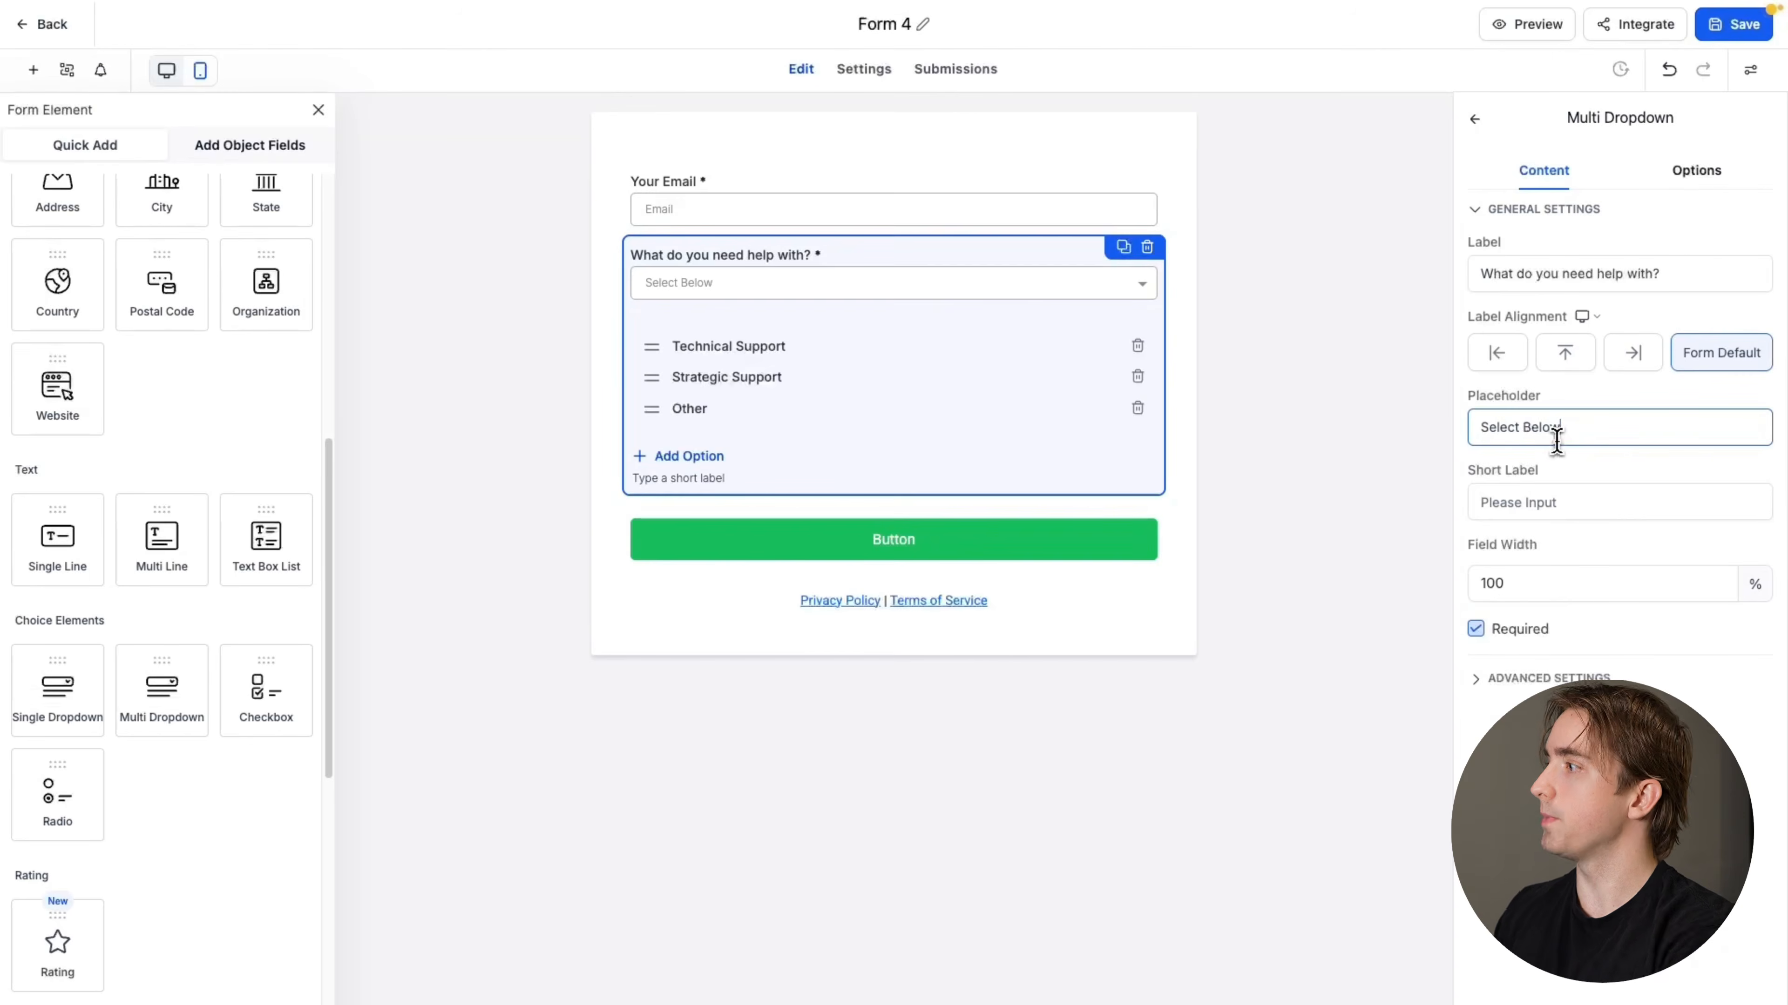
text(ect Below)
click(1349, 373)
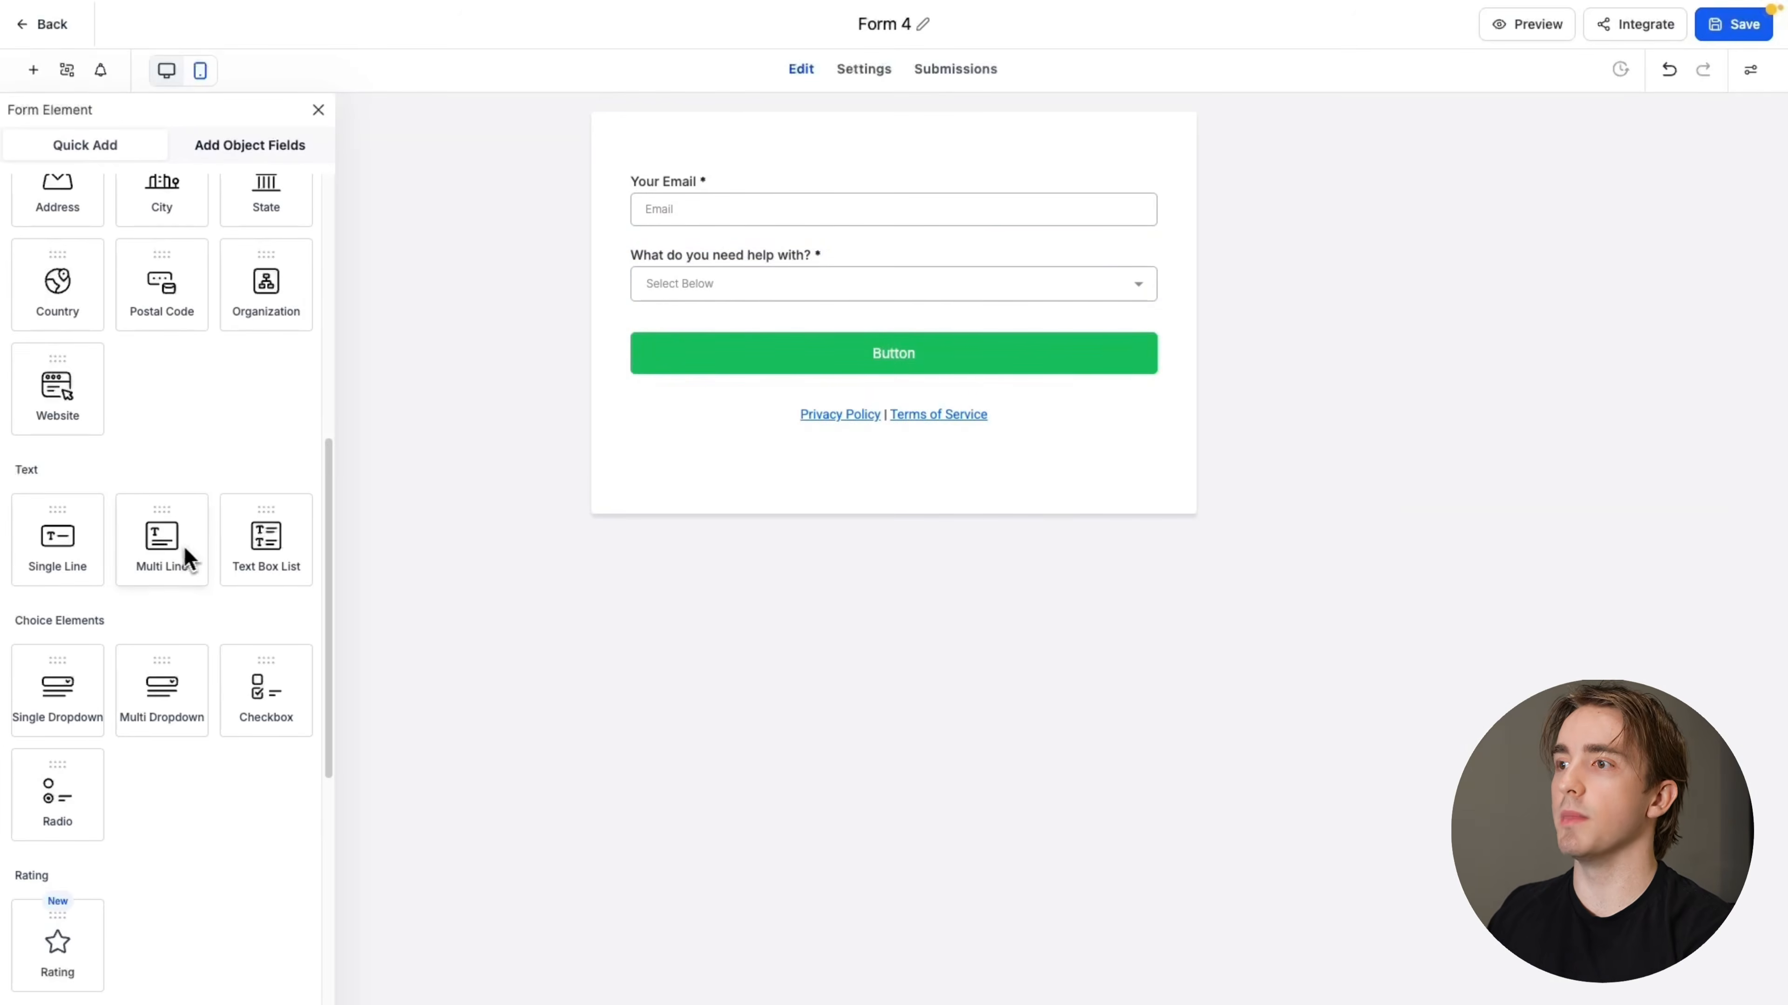
Add a Multi Line field above the button, labelled "Additional Notes", with the placeholder "Any additional comments or anything we need to know?"
drag(177, 545, 723, 355)
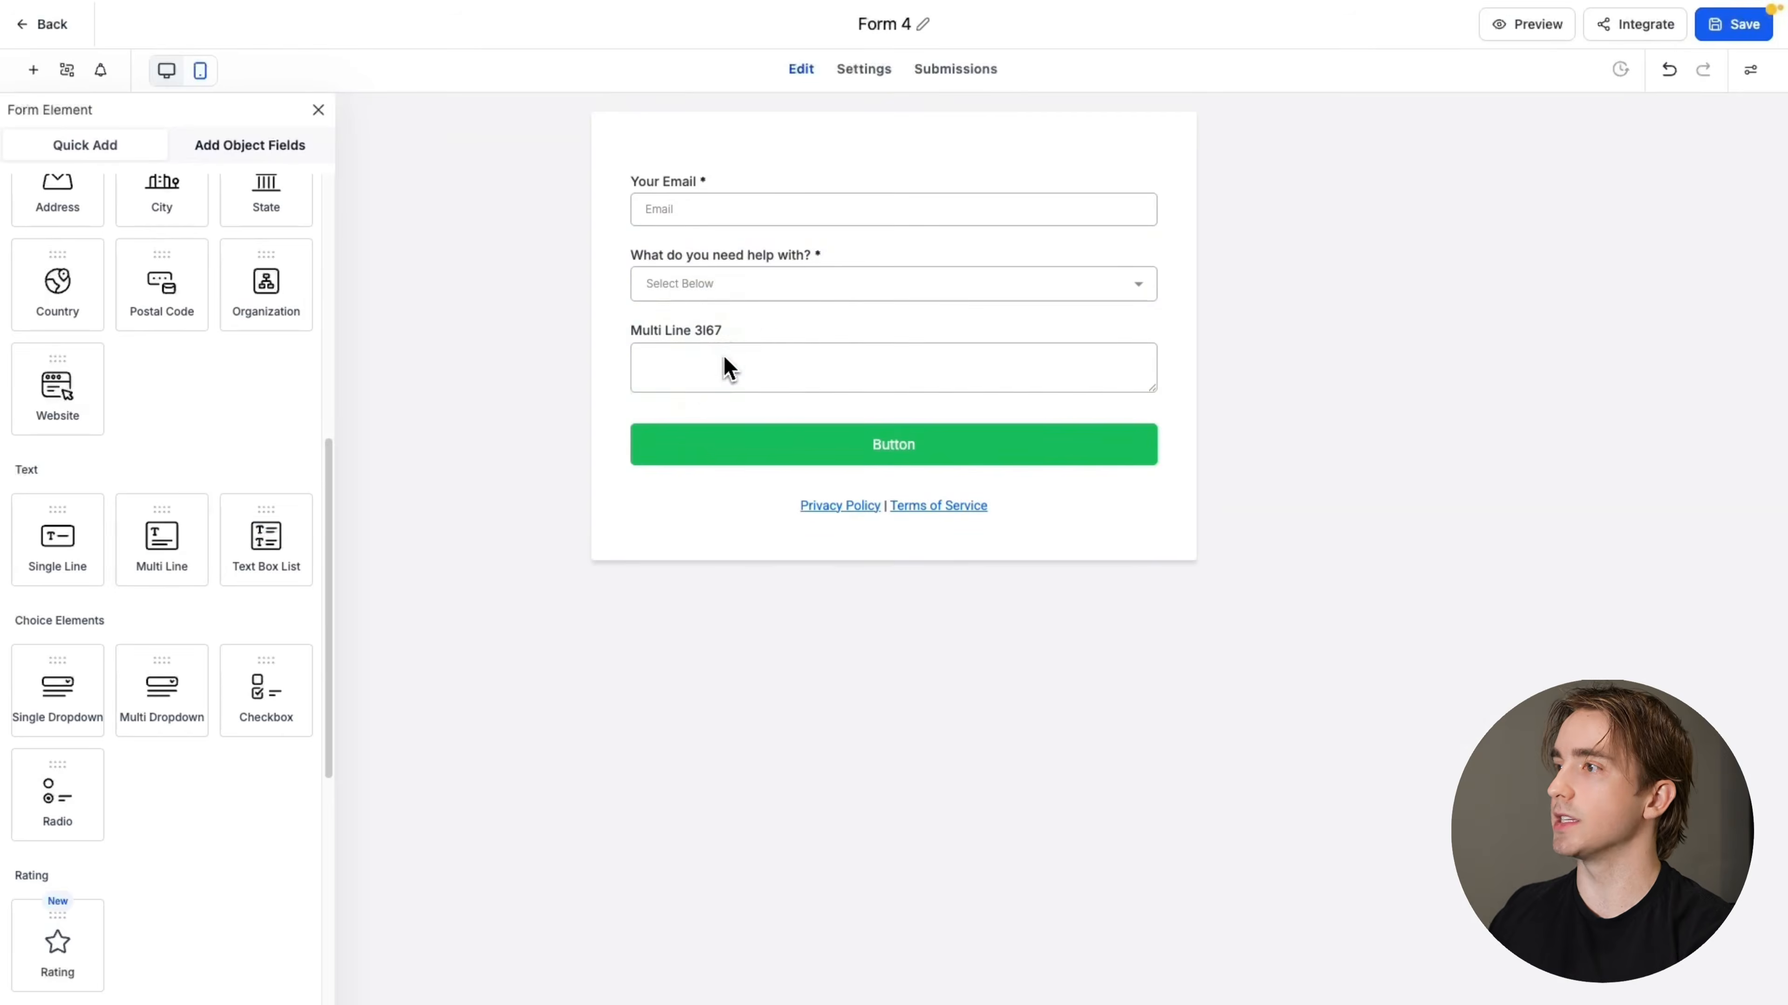
click(723, 355)
click(1558, 235)
key(ctrl+a)
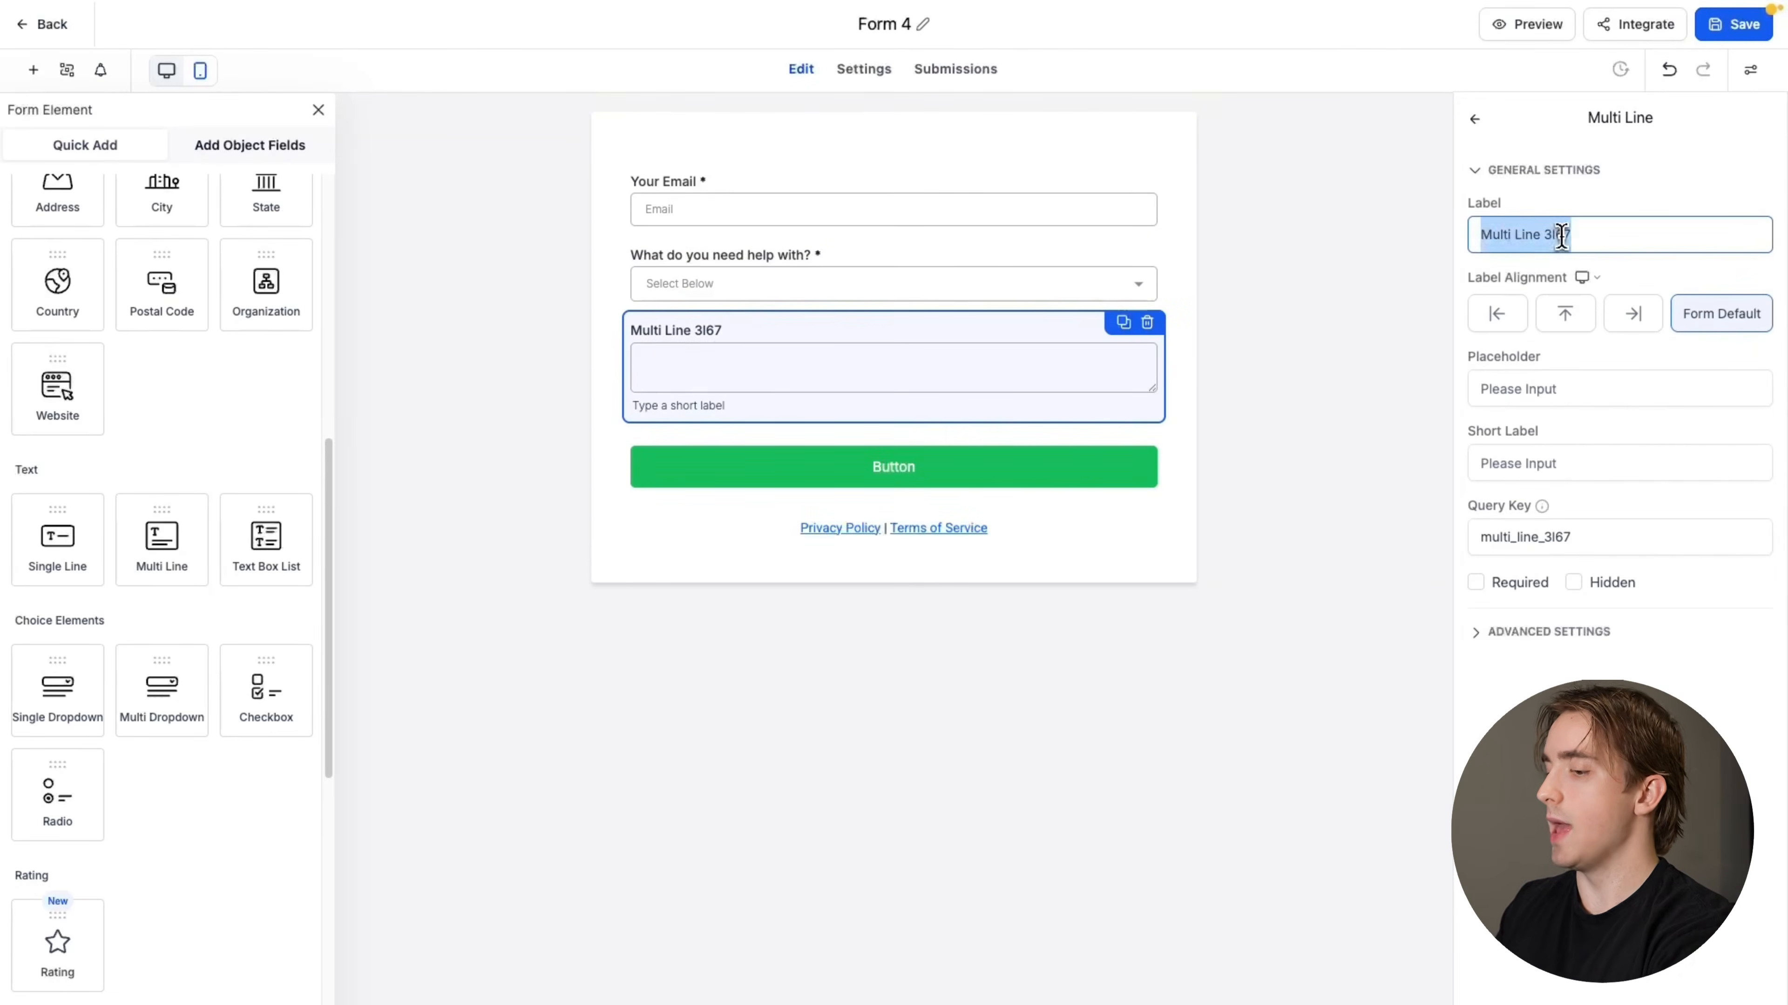
text(Additional Notes)
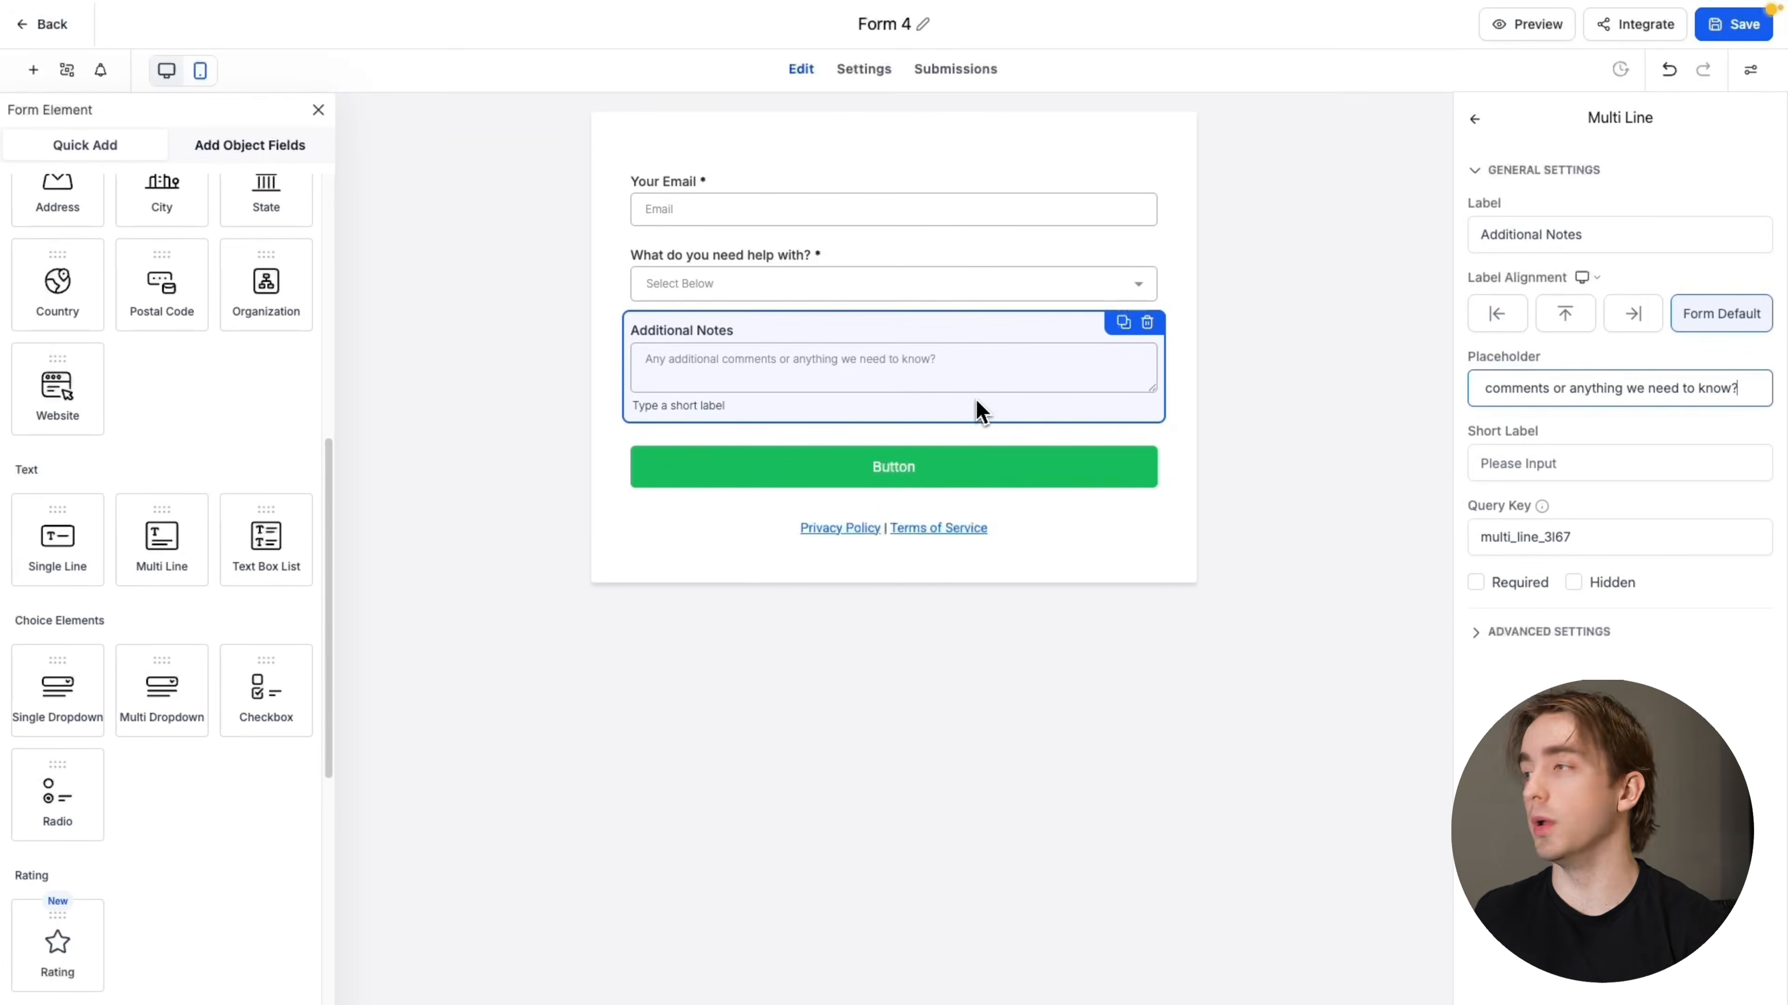
Change the form button's text to "Submit Ticket"
click(1118, 462)
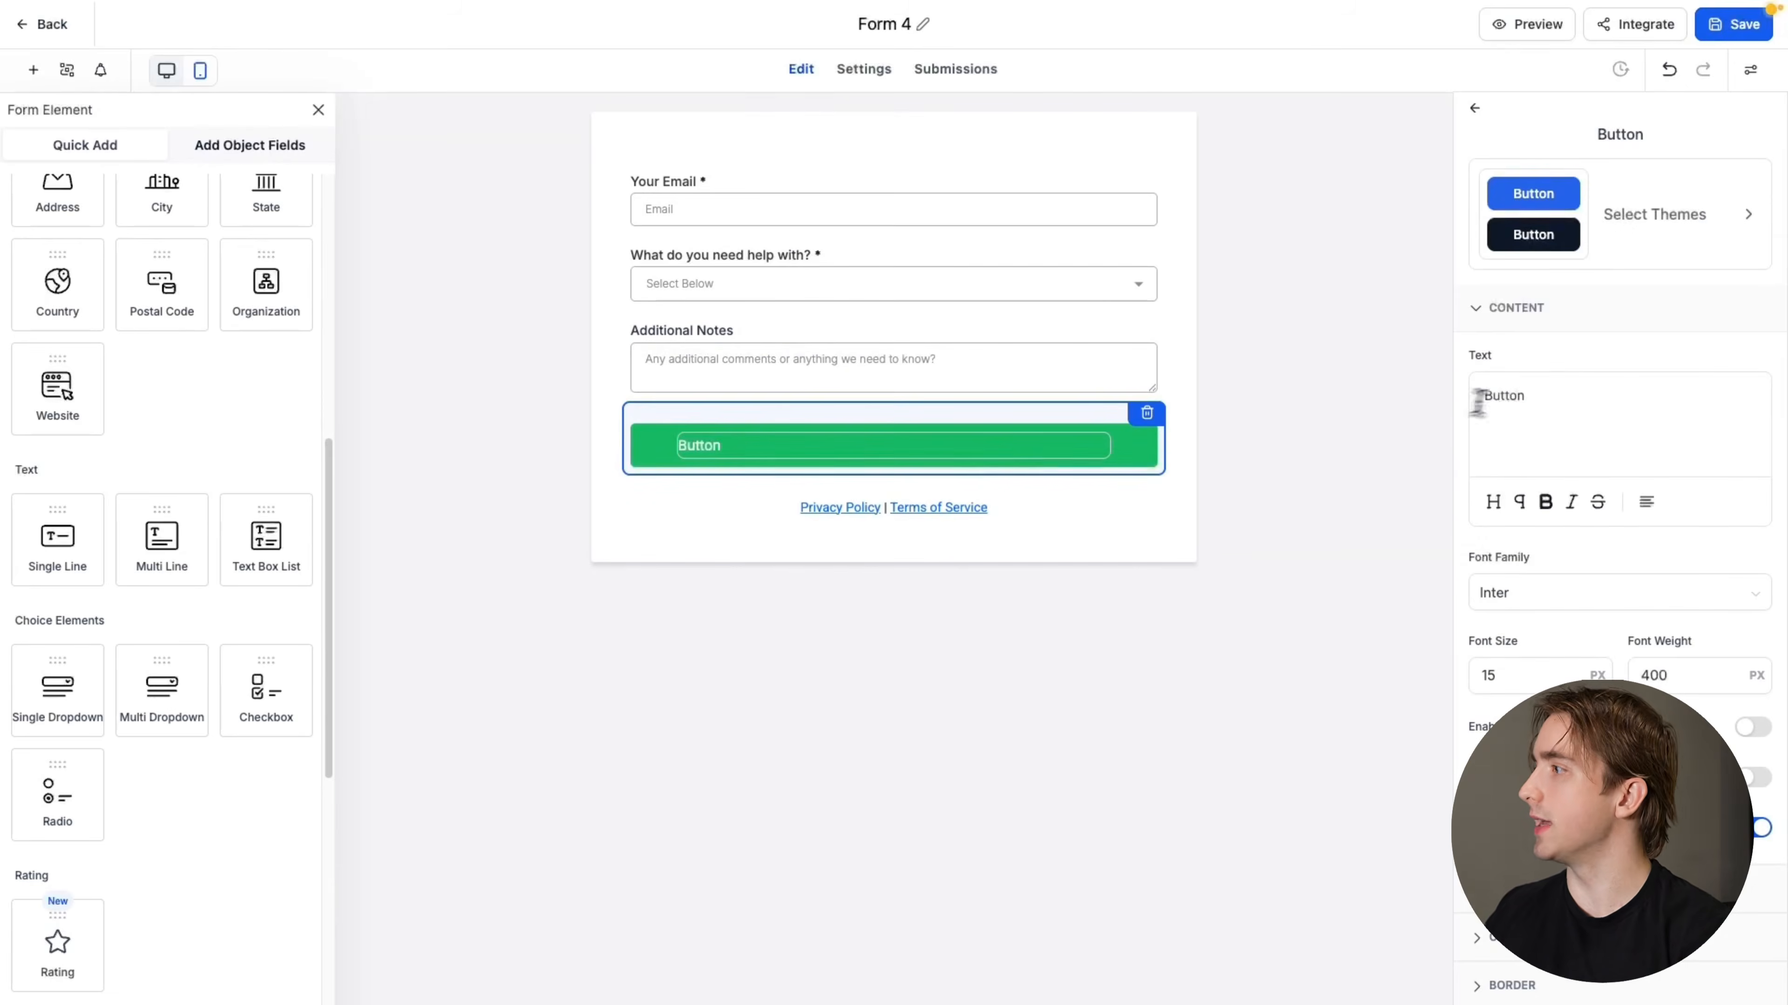
double_click(1510, 397)
text(Su)
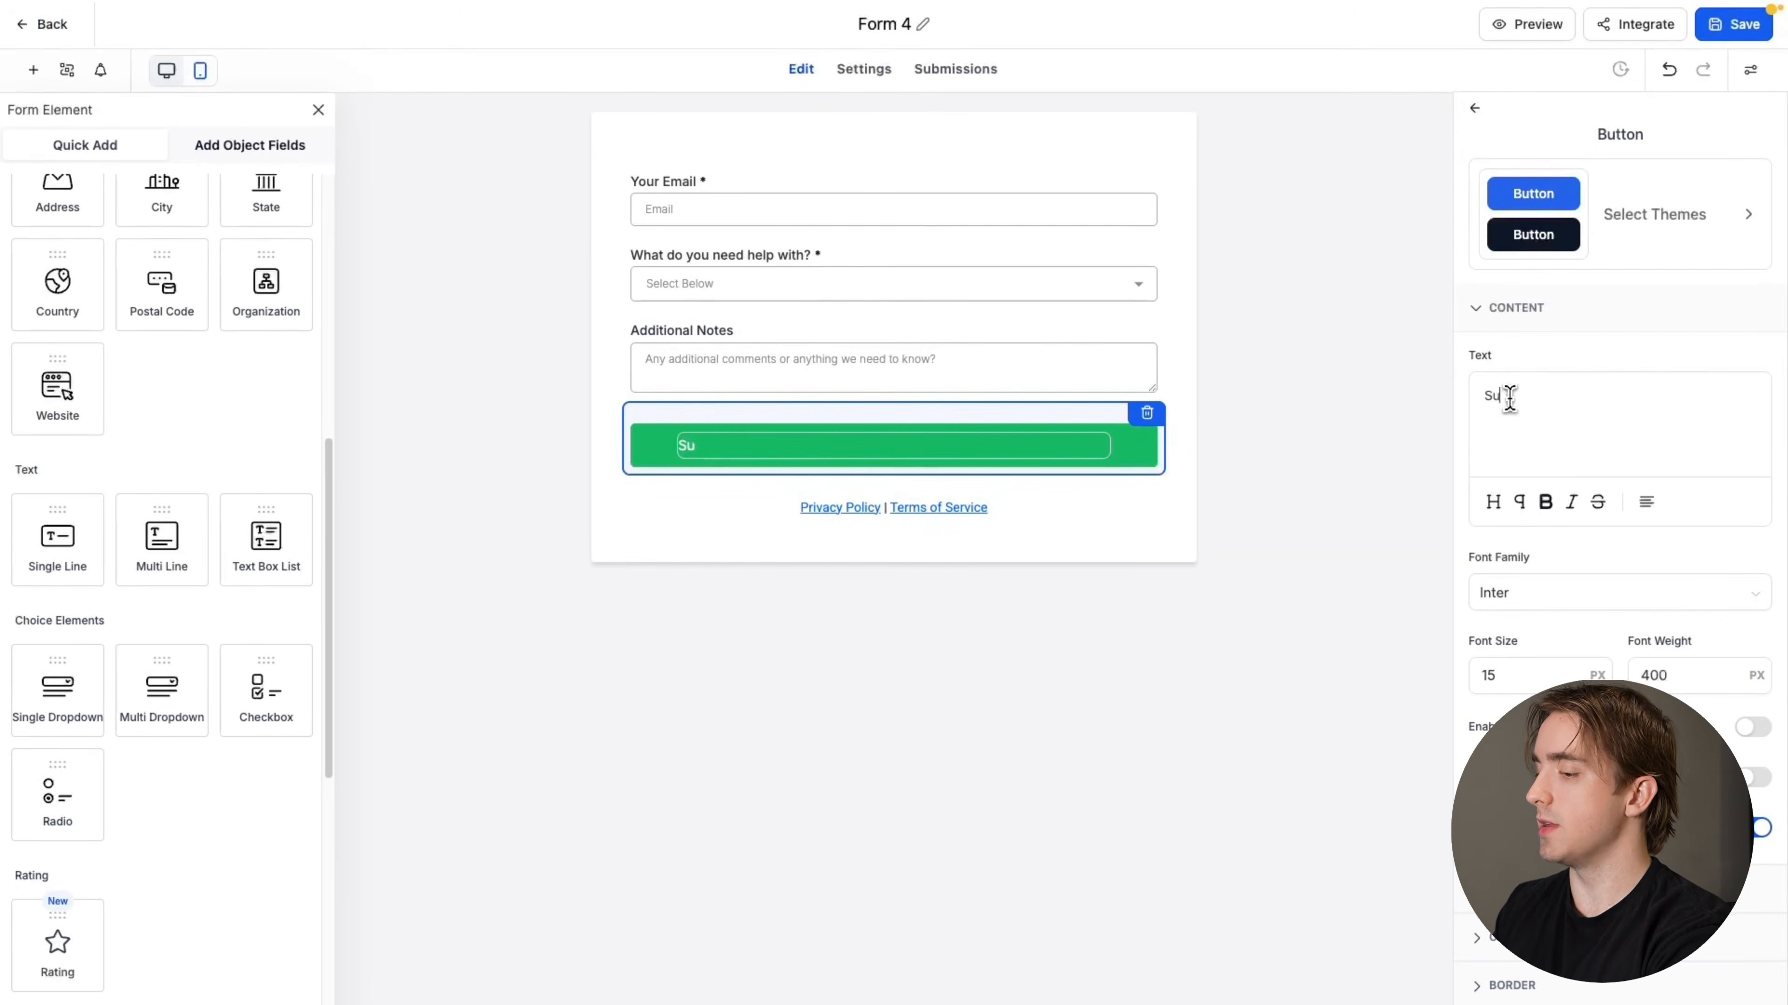
text(pmit Ticket)
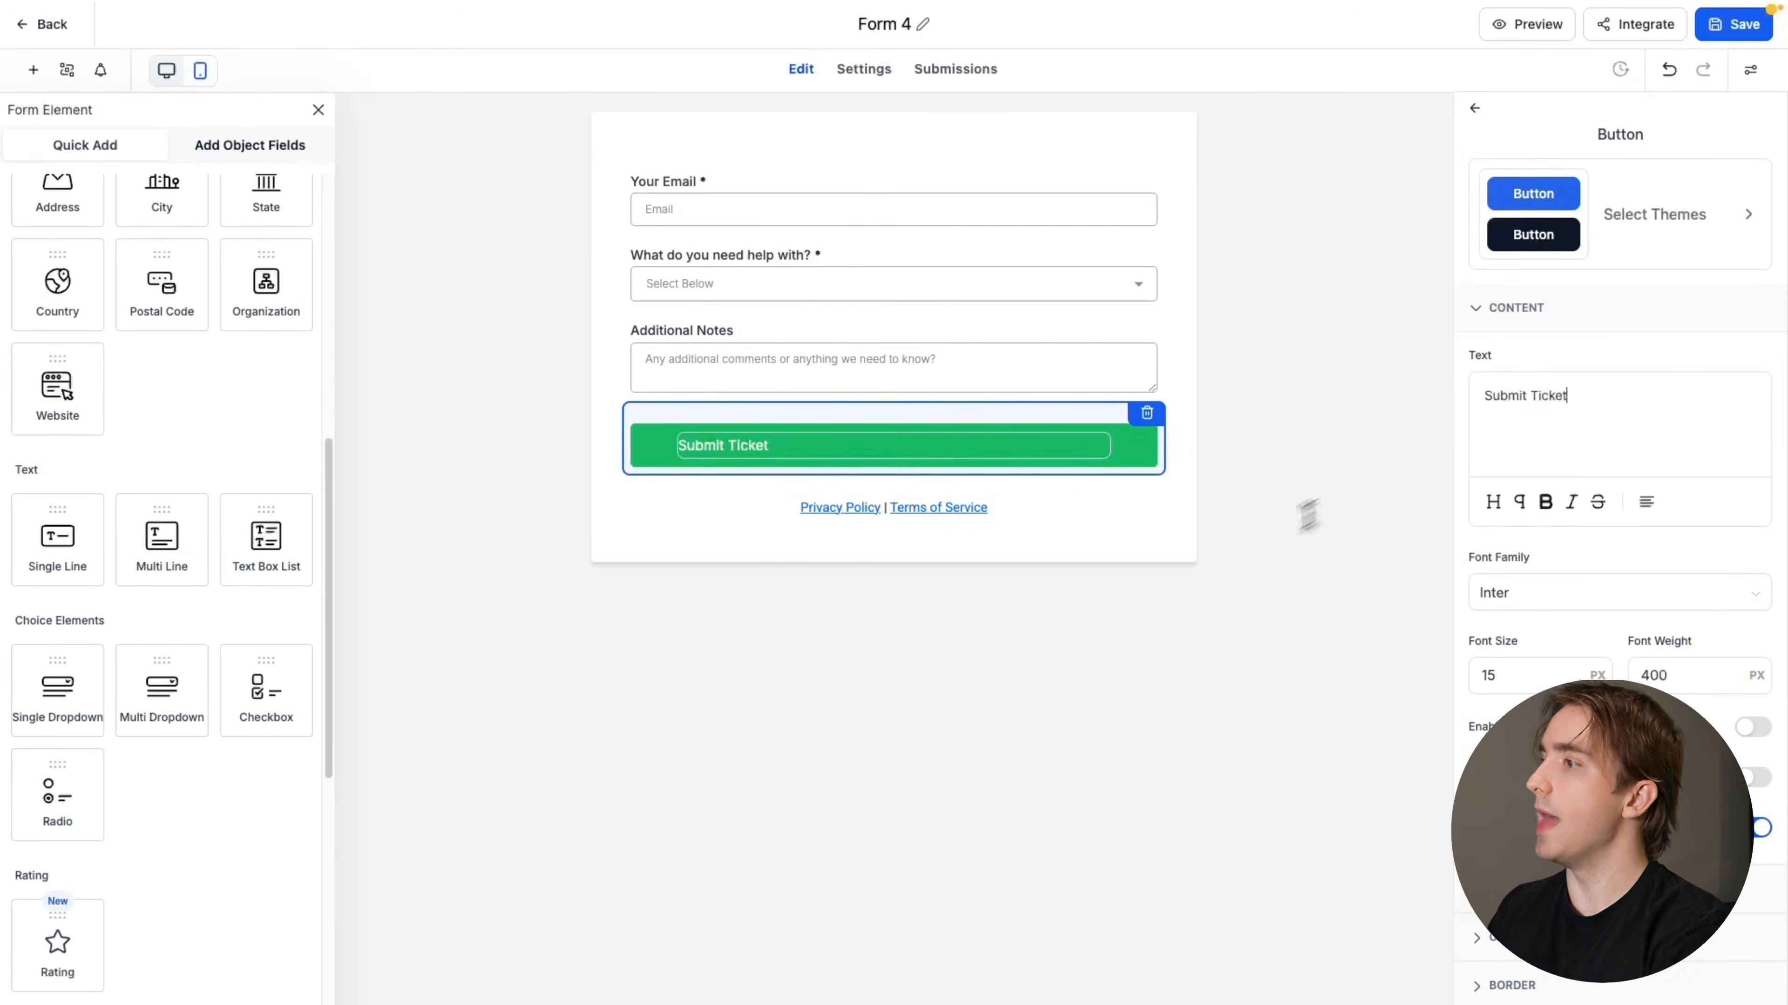
click(1236, 563)
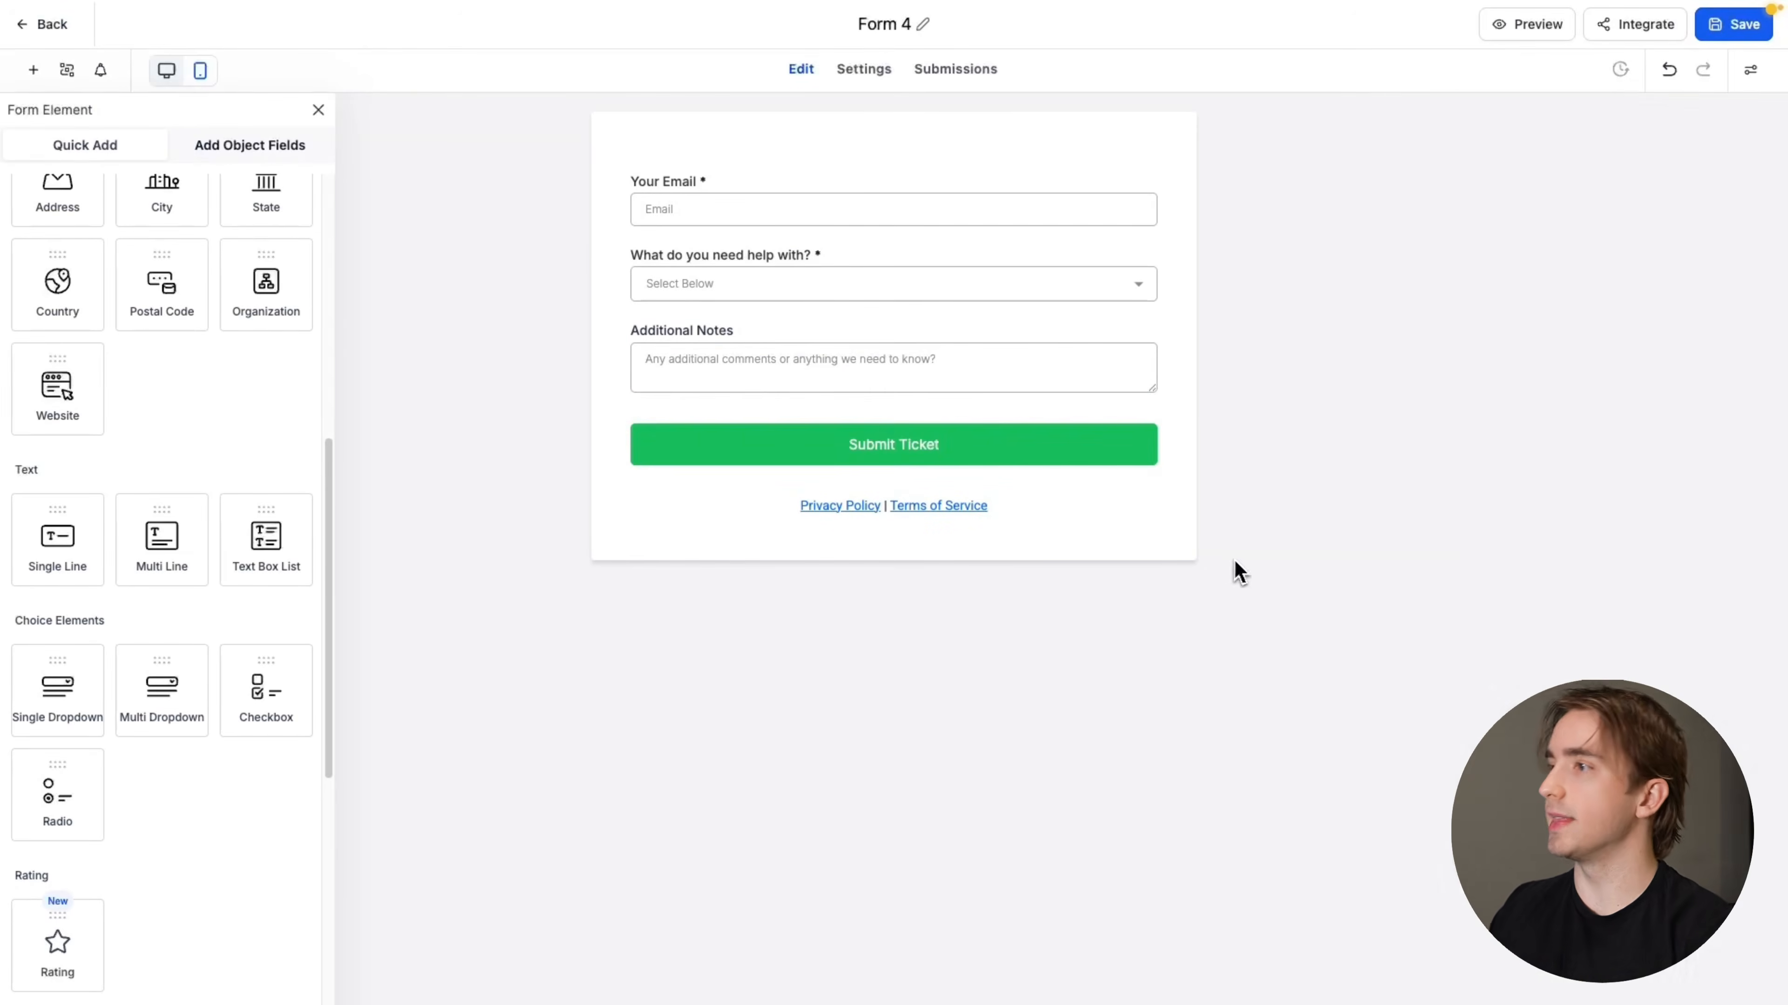
Rename the form as "Support Form"
click(892, 27)
key(BackSpace)
text(Suppo)
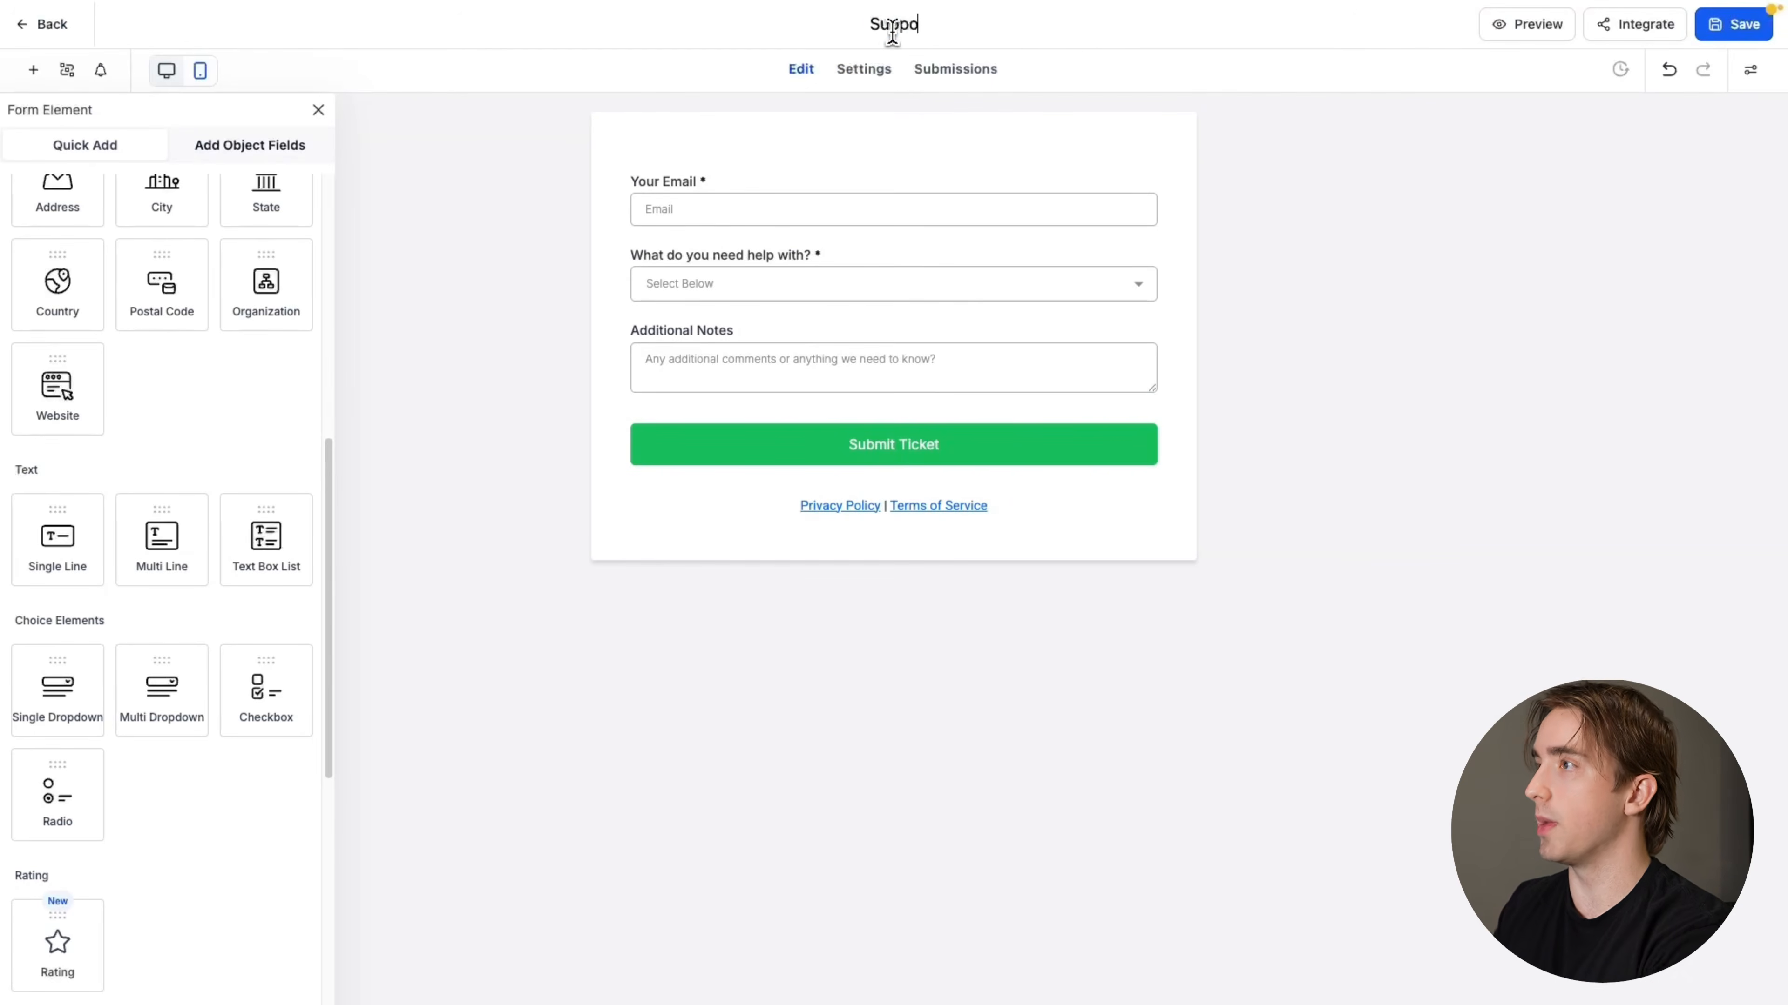
text(rt Form)
click(1326, 300)
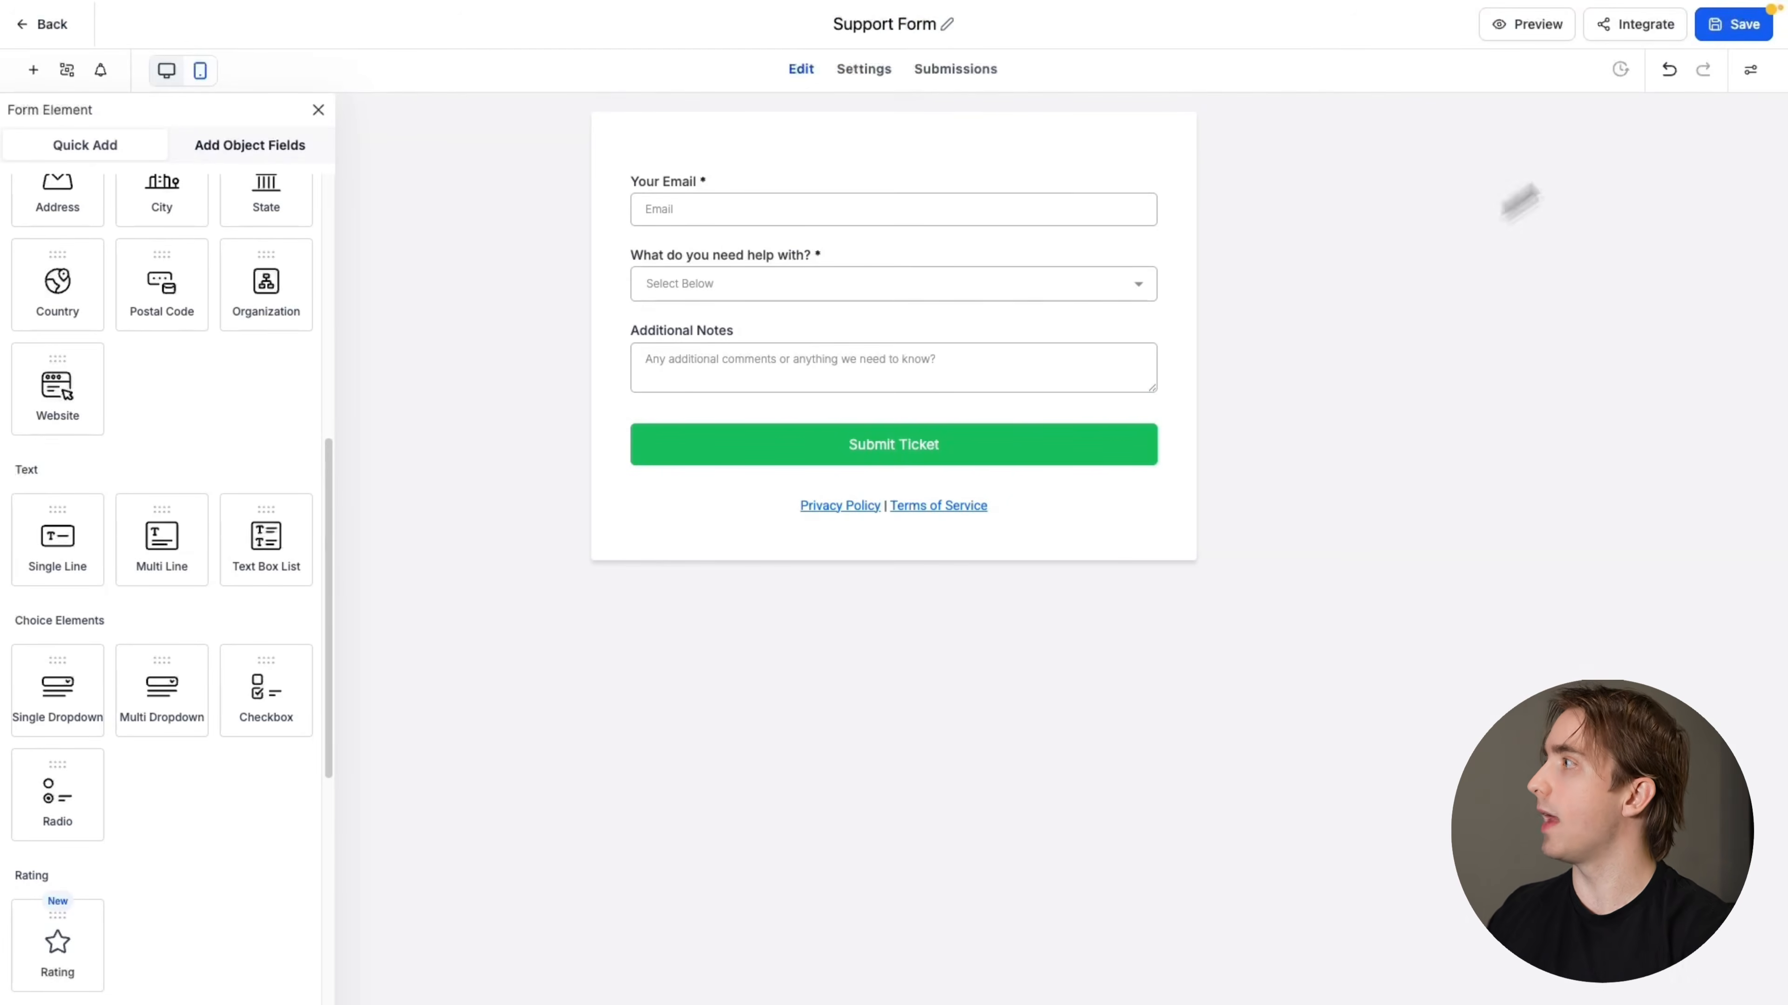
Save the support form, copy its share link, and leave the form builder
click(1751, 26)
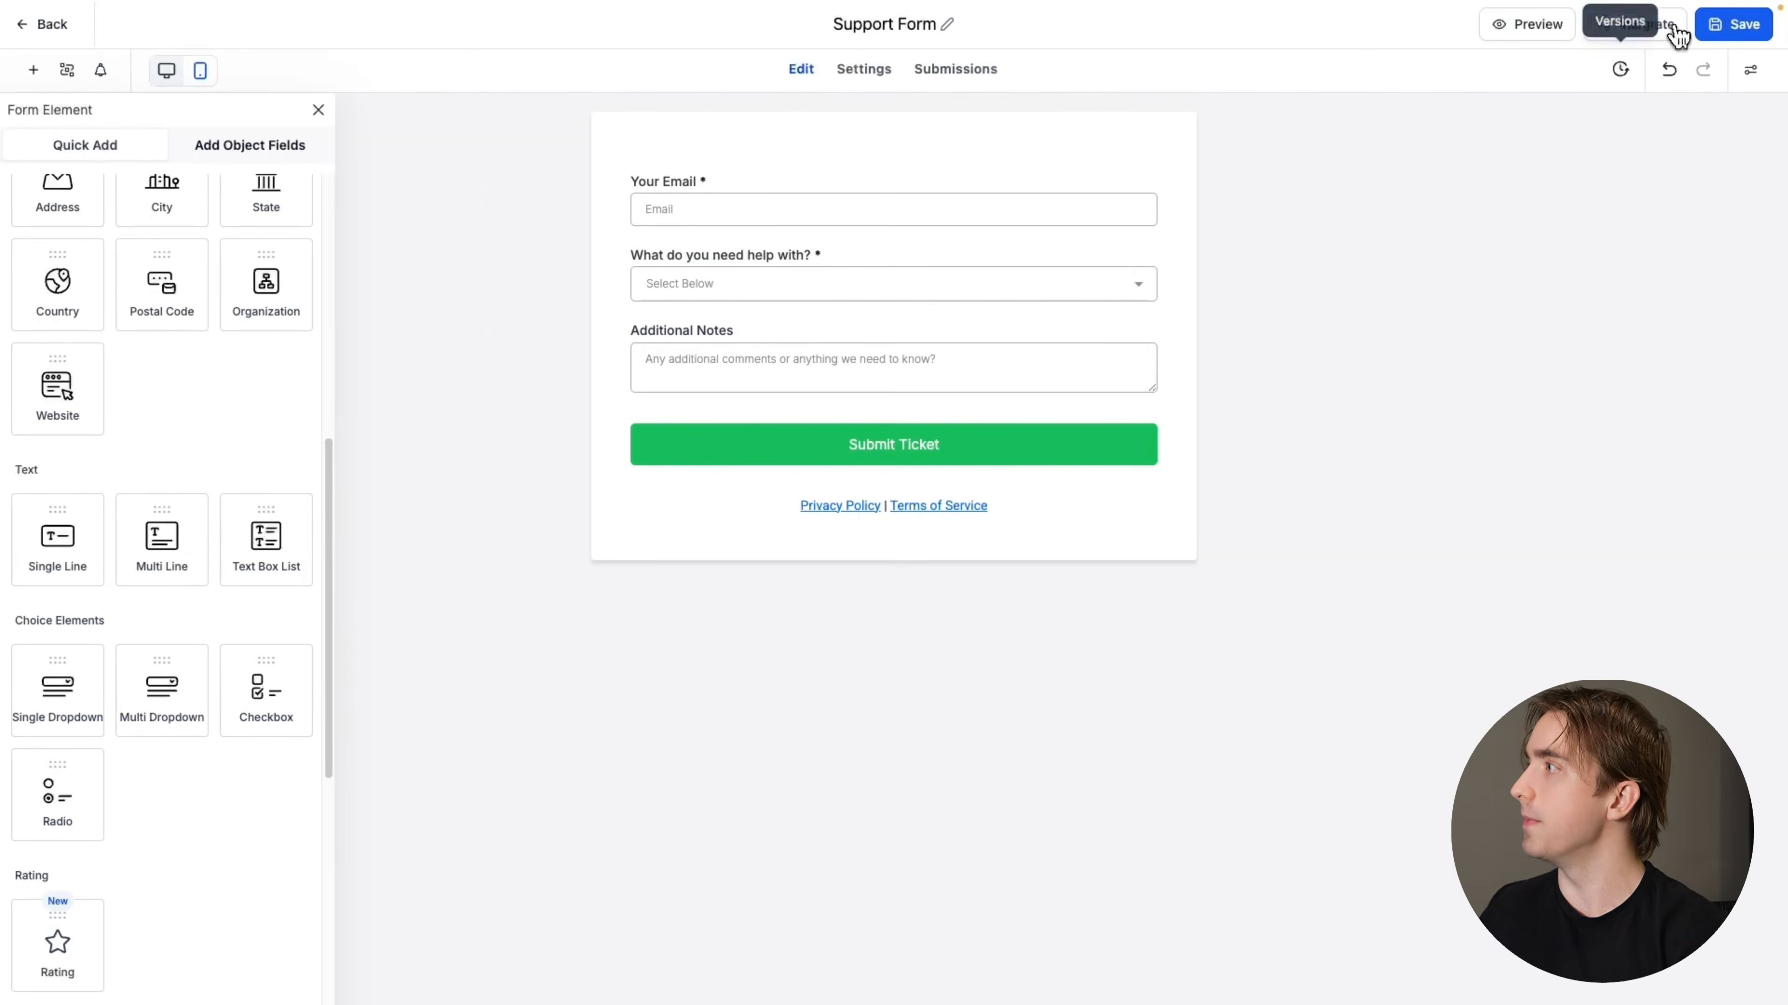
click(1640, 27)
click(589, 280)
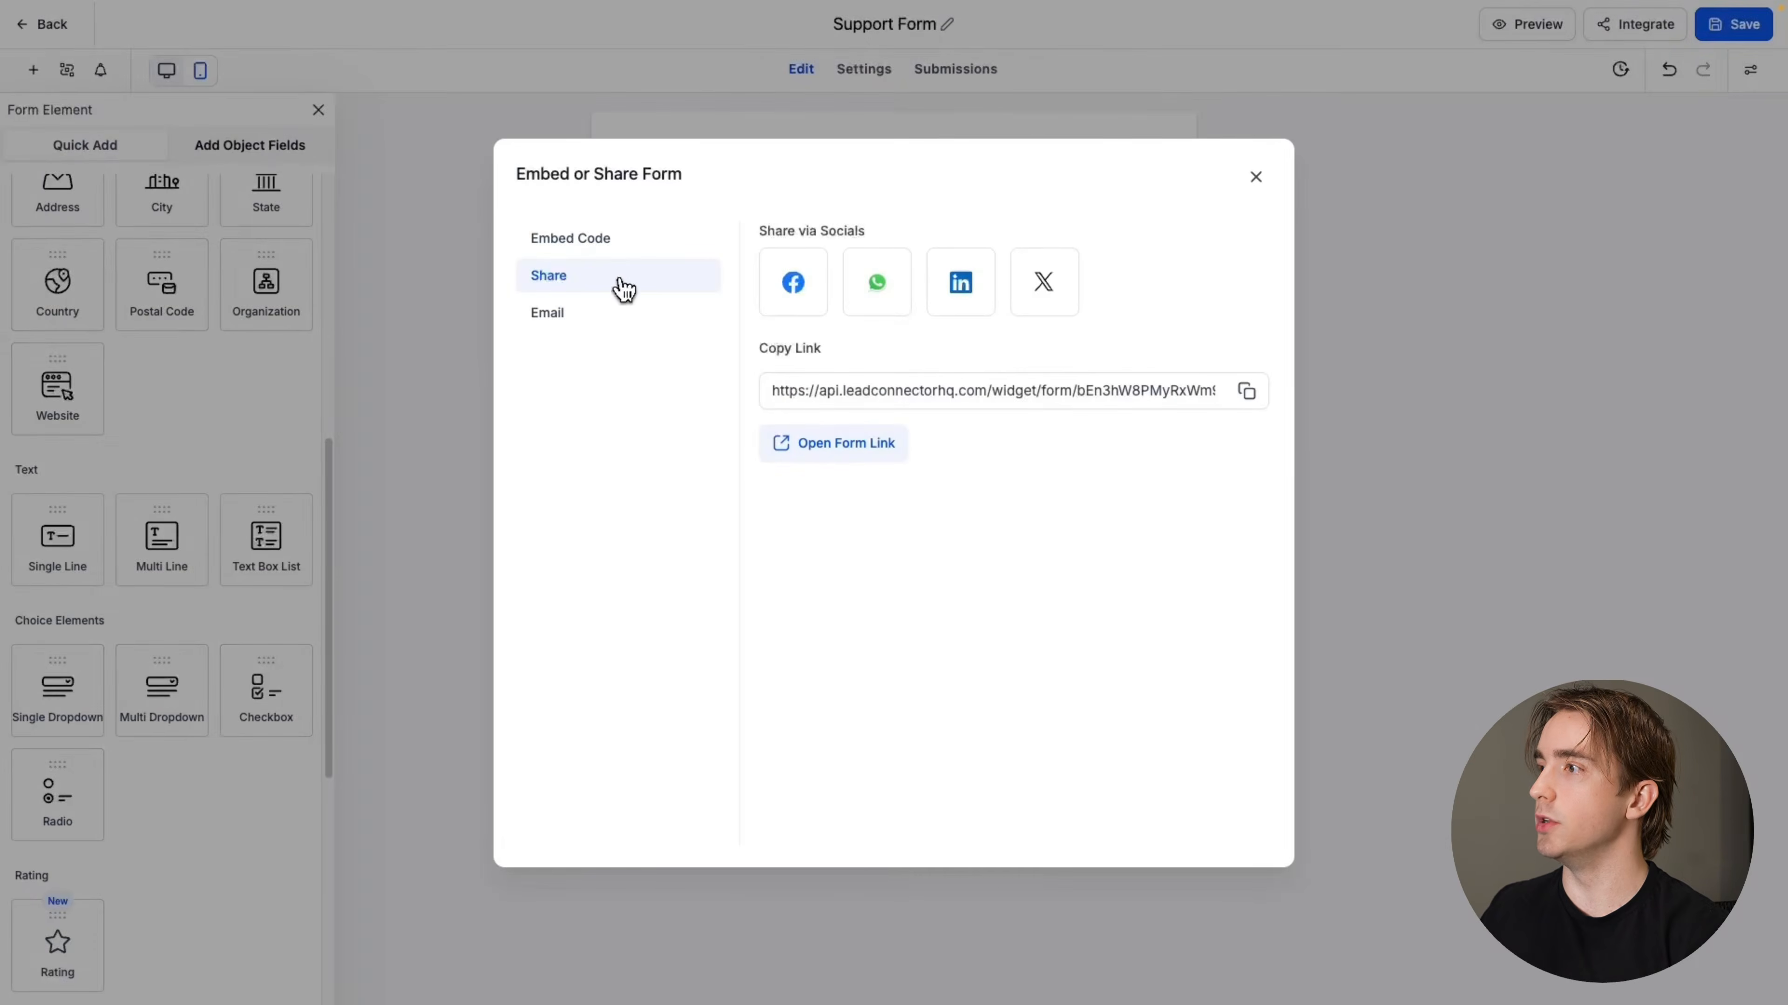
drag(759, 353, 958, 407)
click(875, 402)
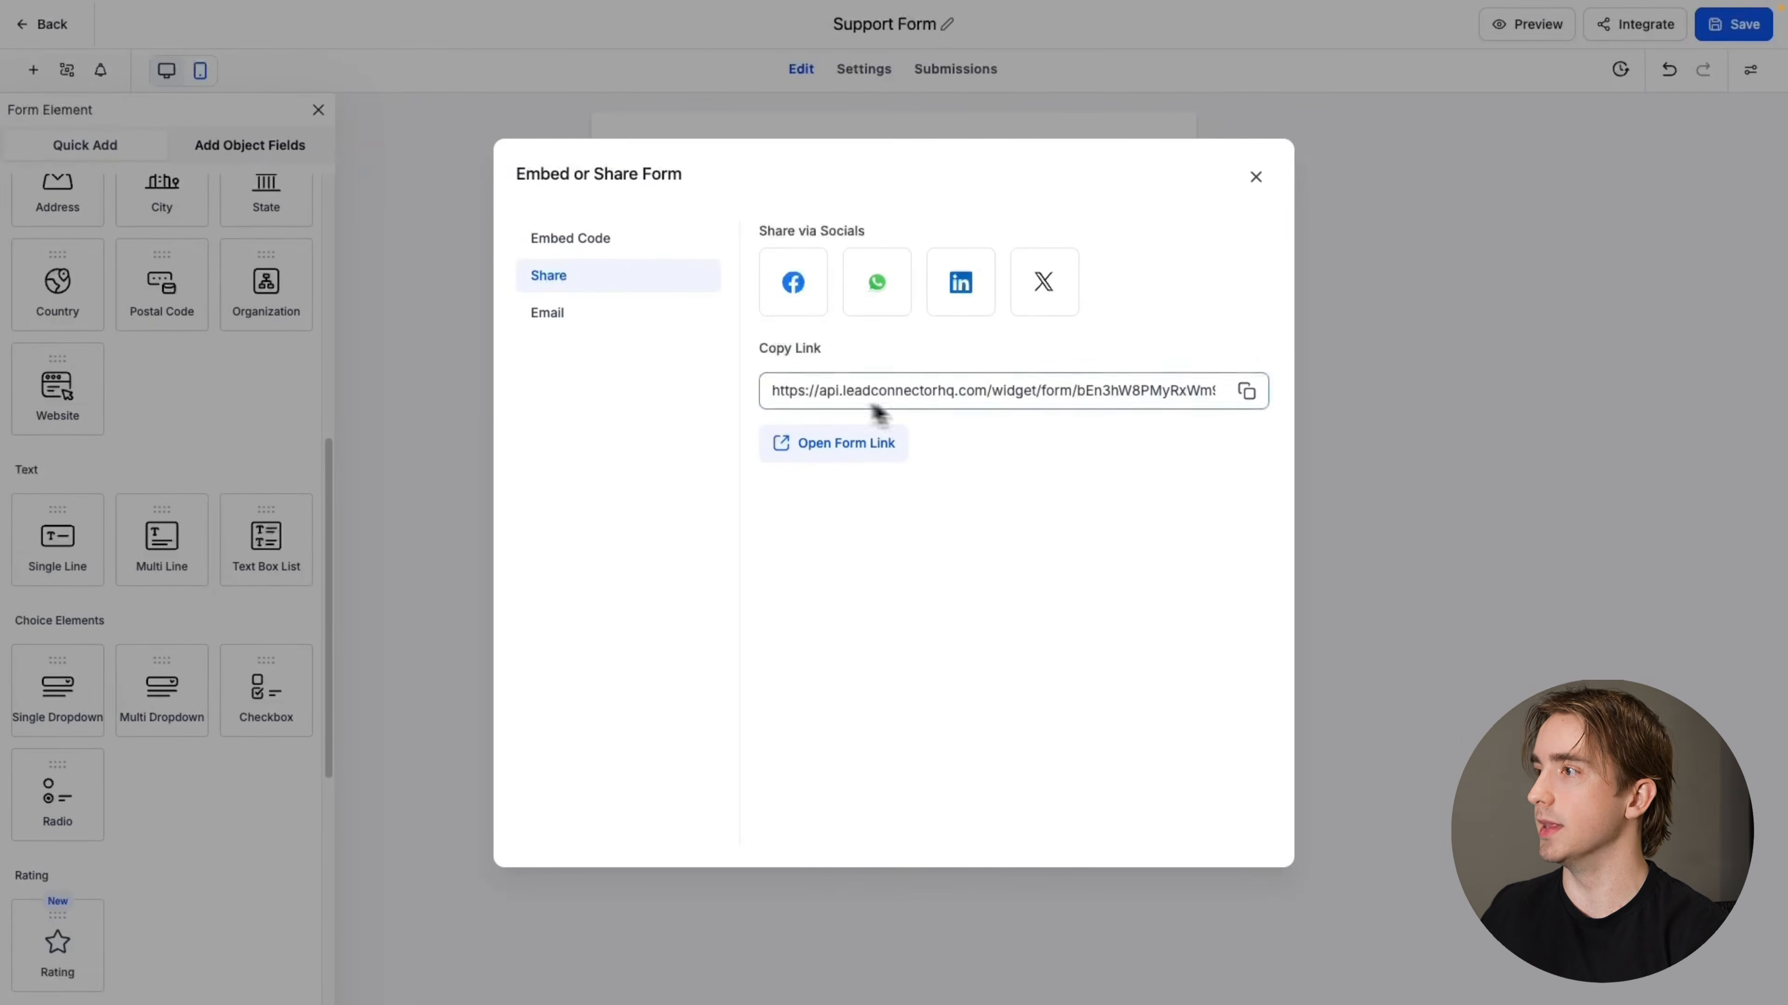
click(1246, 393)
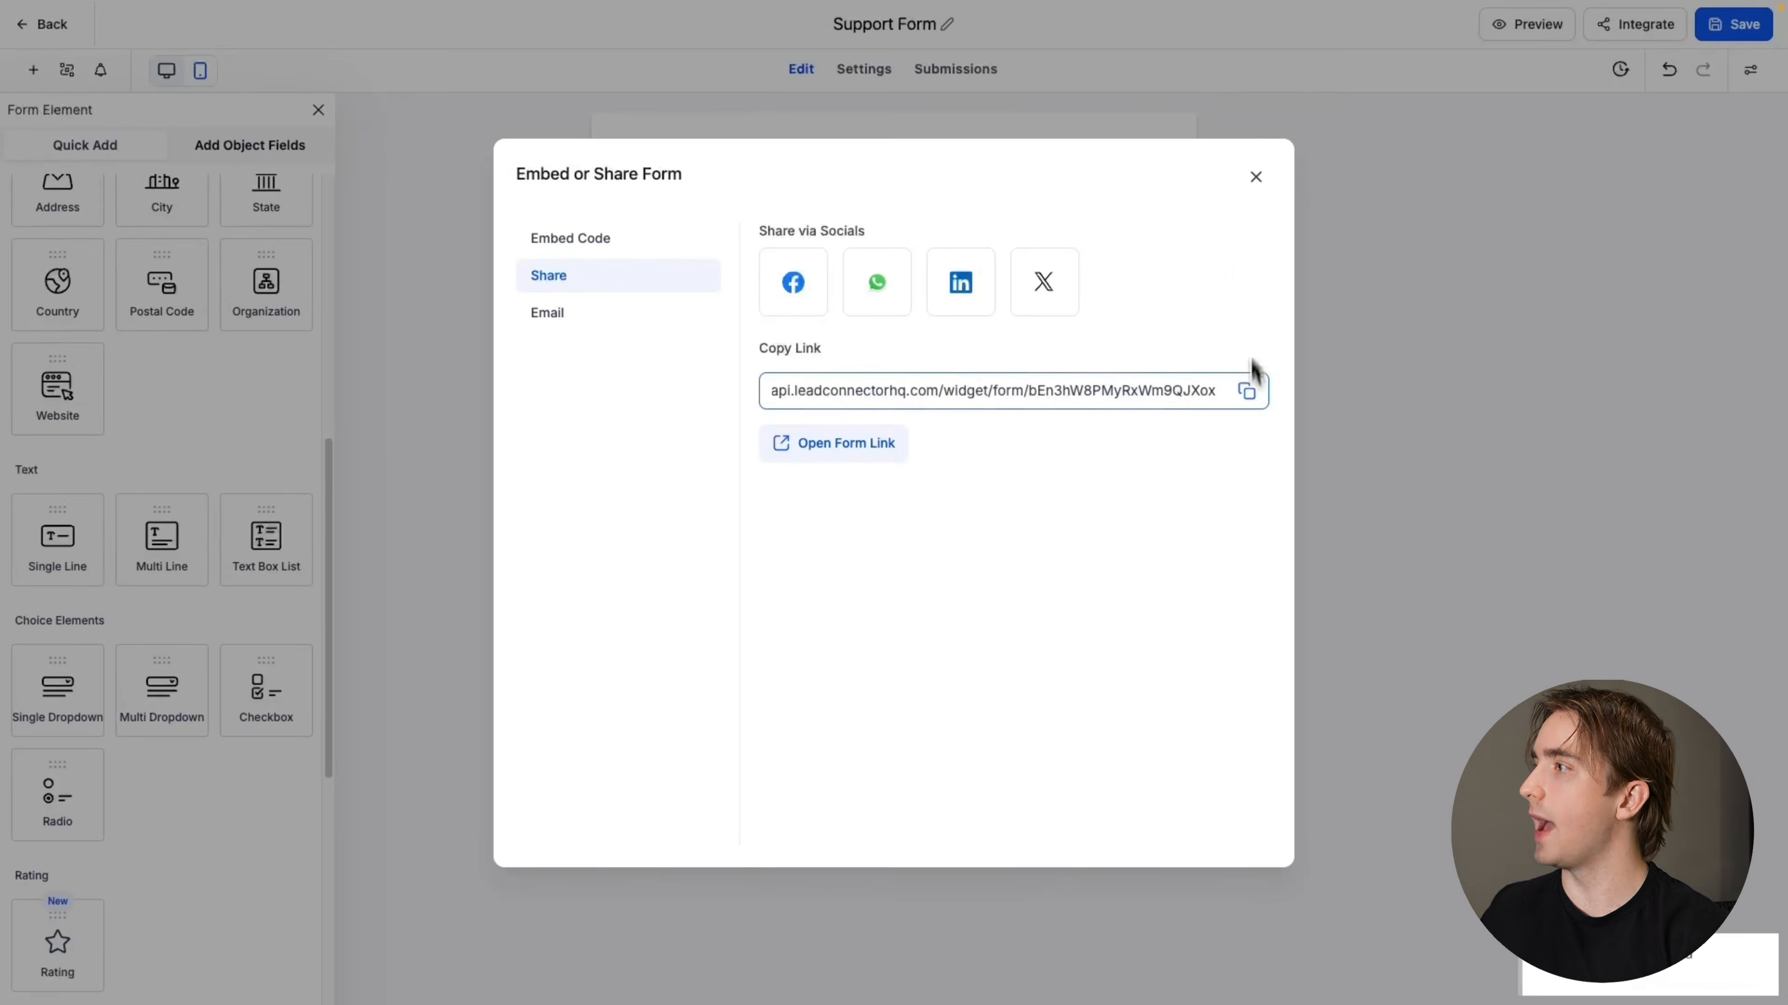
click(1256, 177)
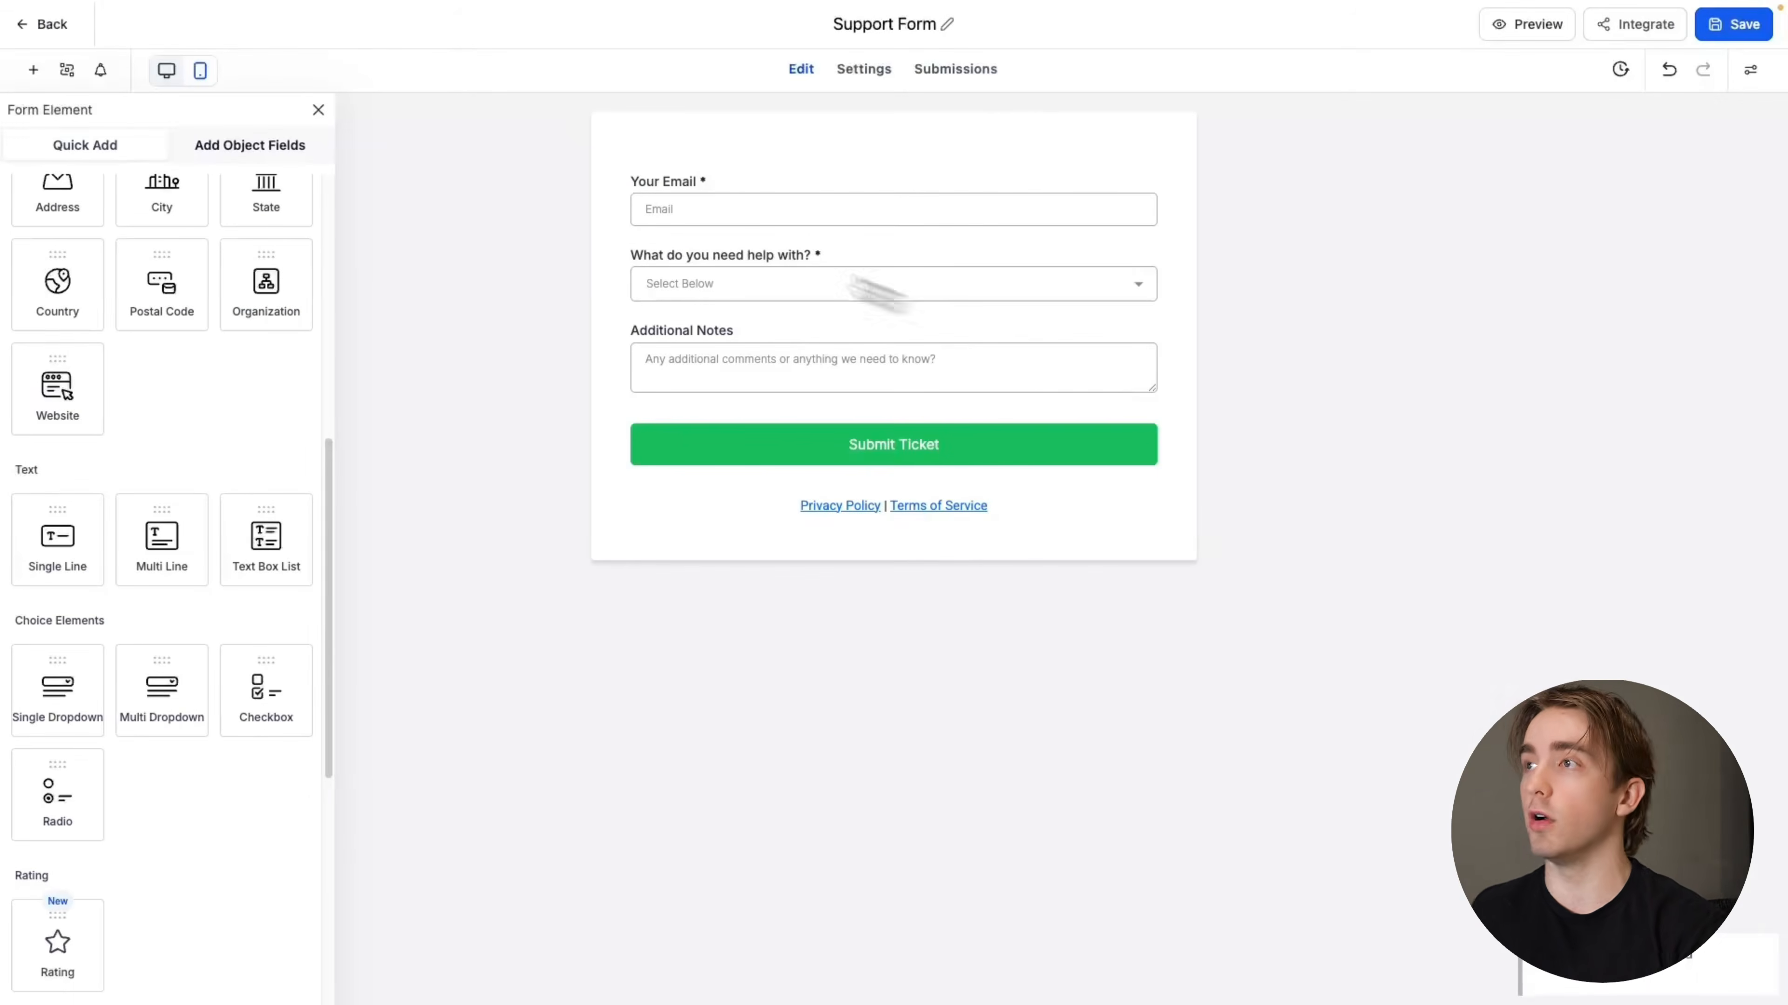
click(56, 27)
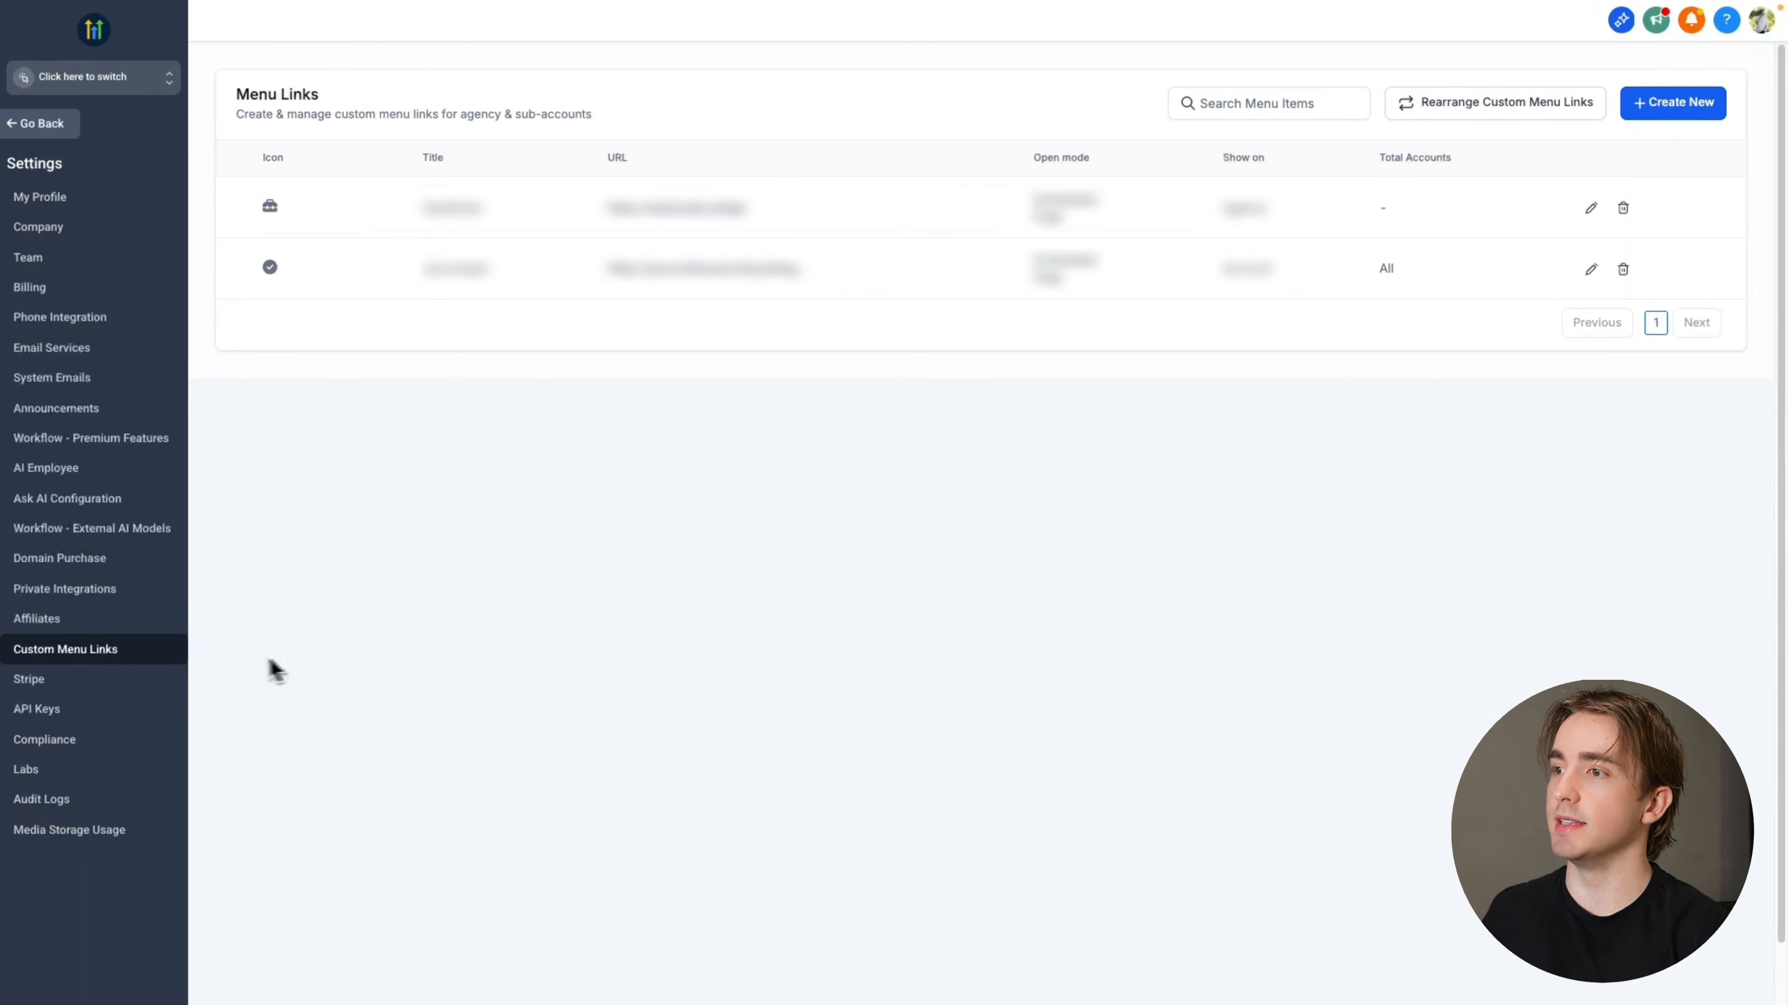
Create a custom menu link using the copied form link as its URL and "Support" as its title
click(1674, 111)
click(786, 463)
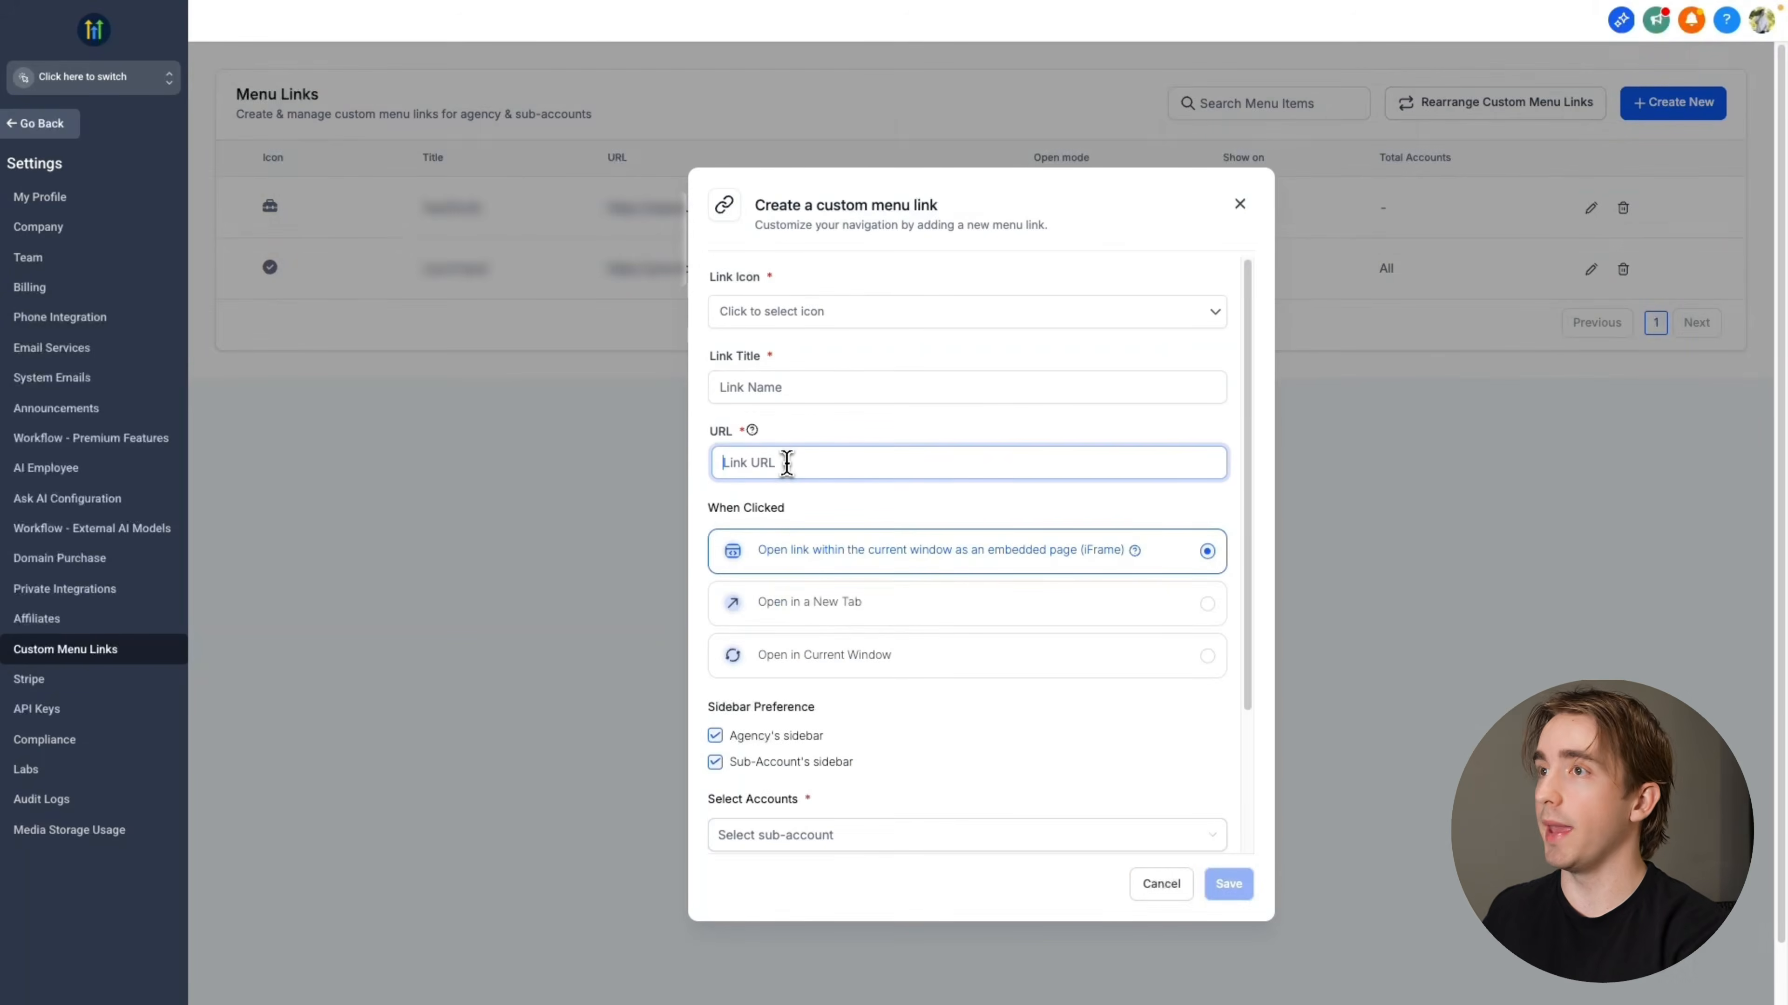
key(ctrl+v)
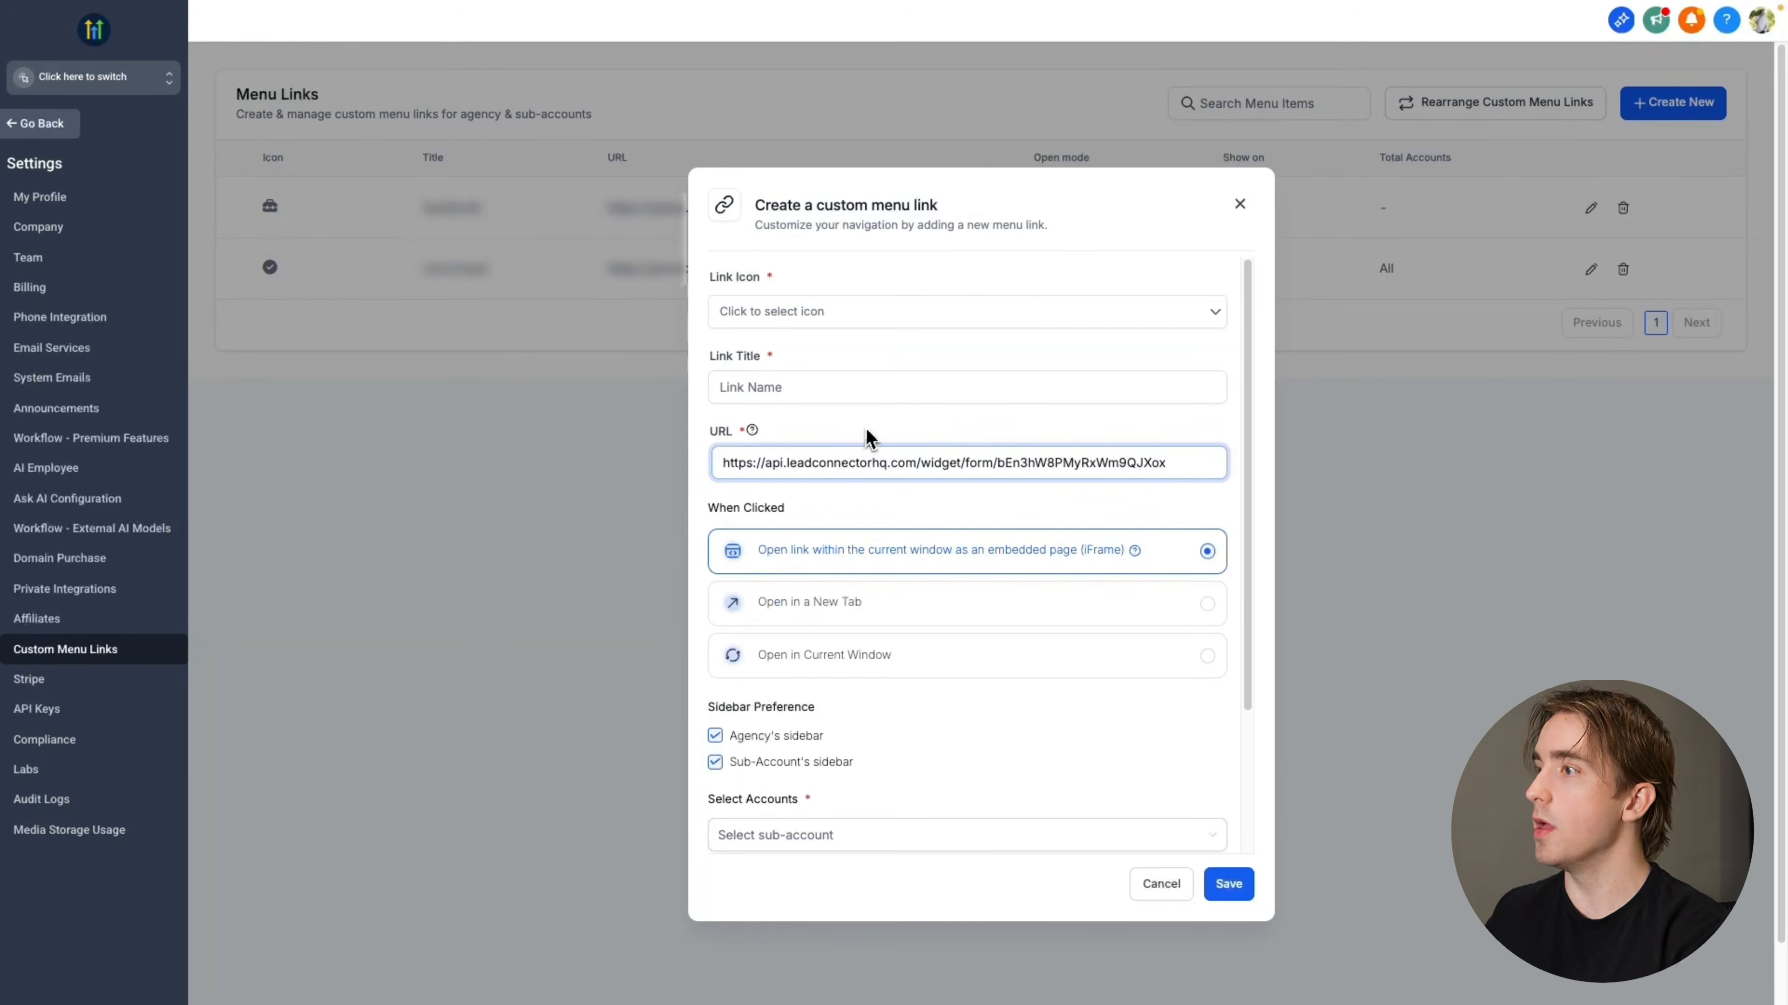
click(837, 388)
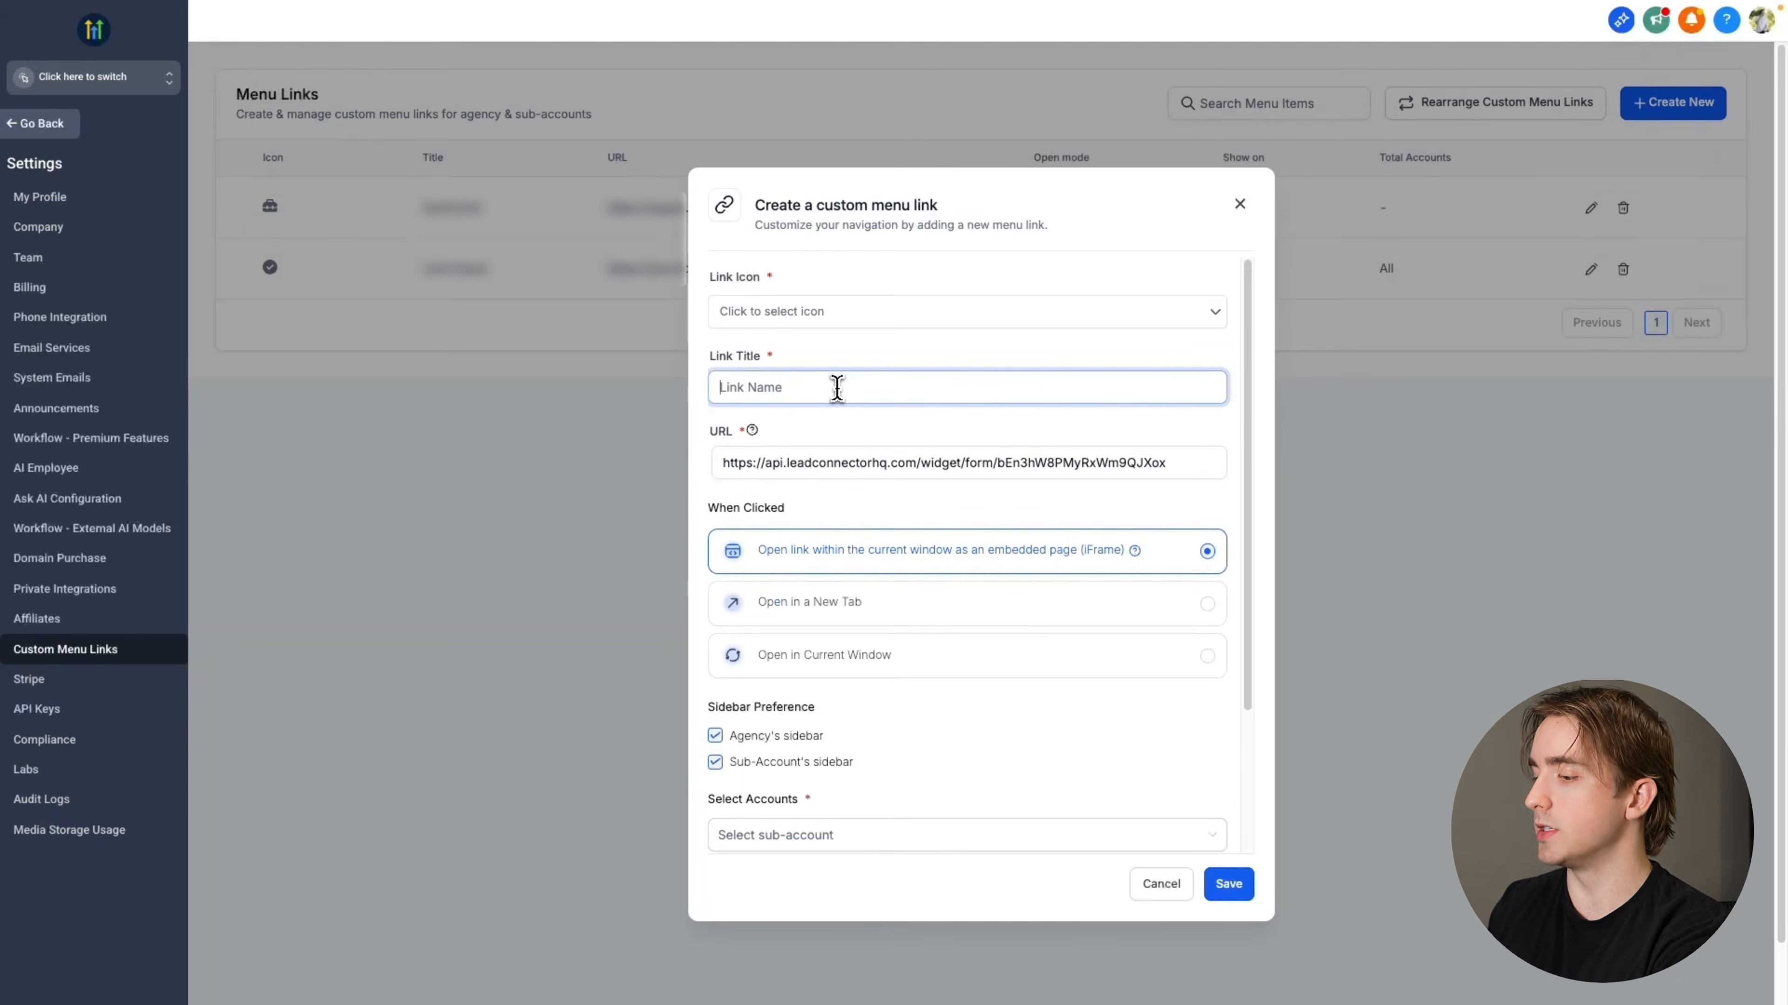
text(Support)
Search the link icons for "quest" and choose the question-circle icon for the Support link
click(800, 312)
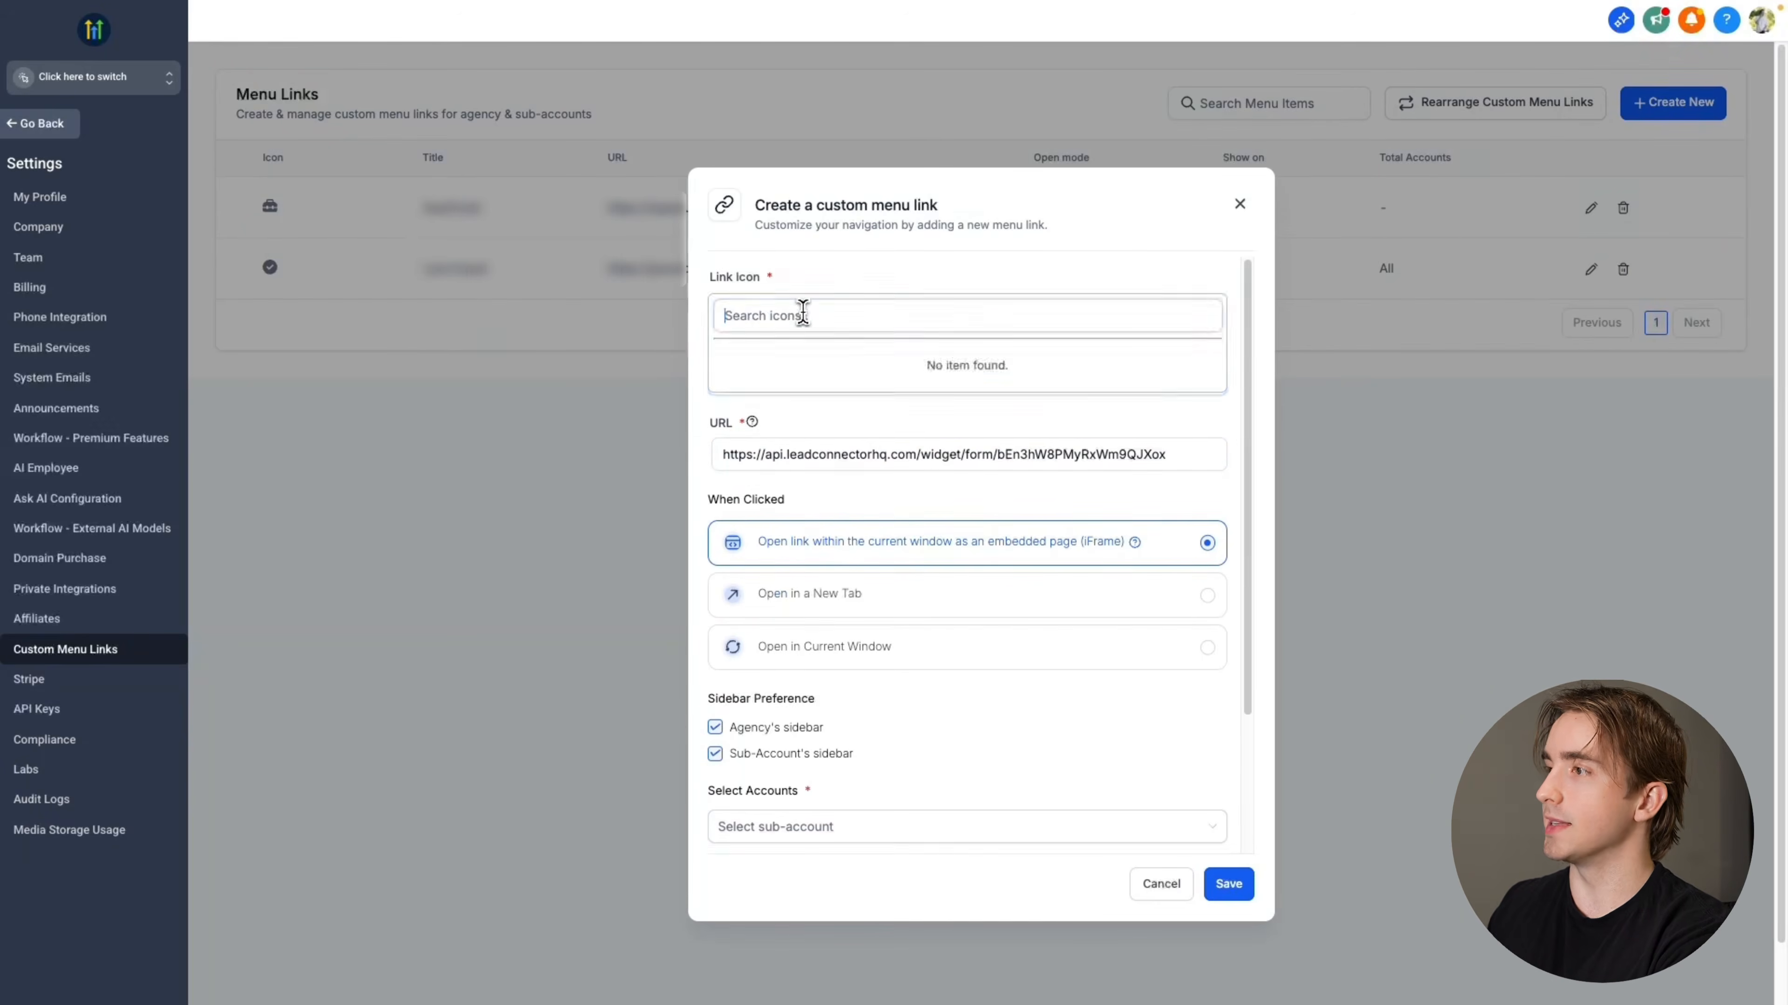
text(help)
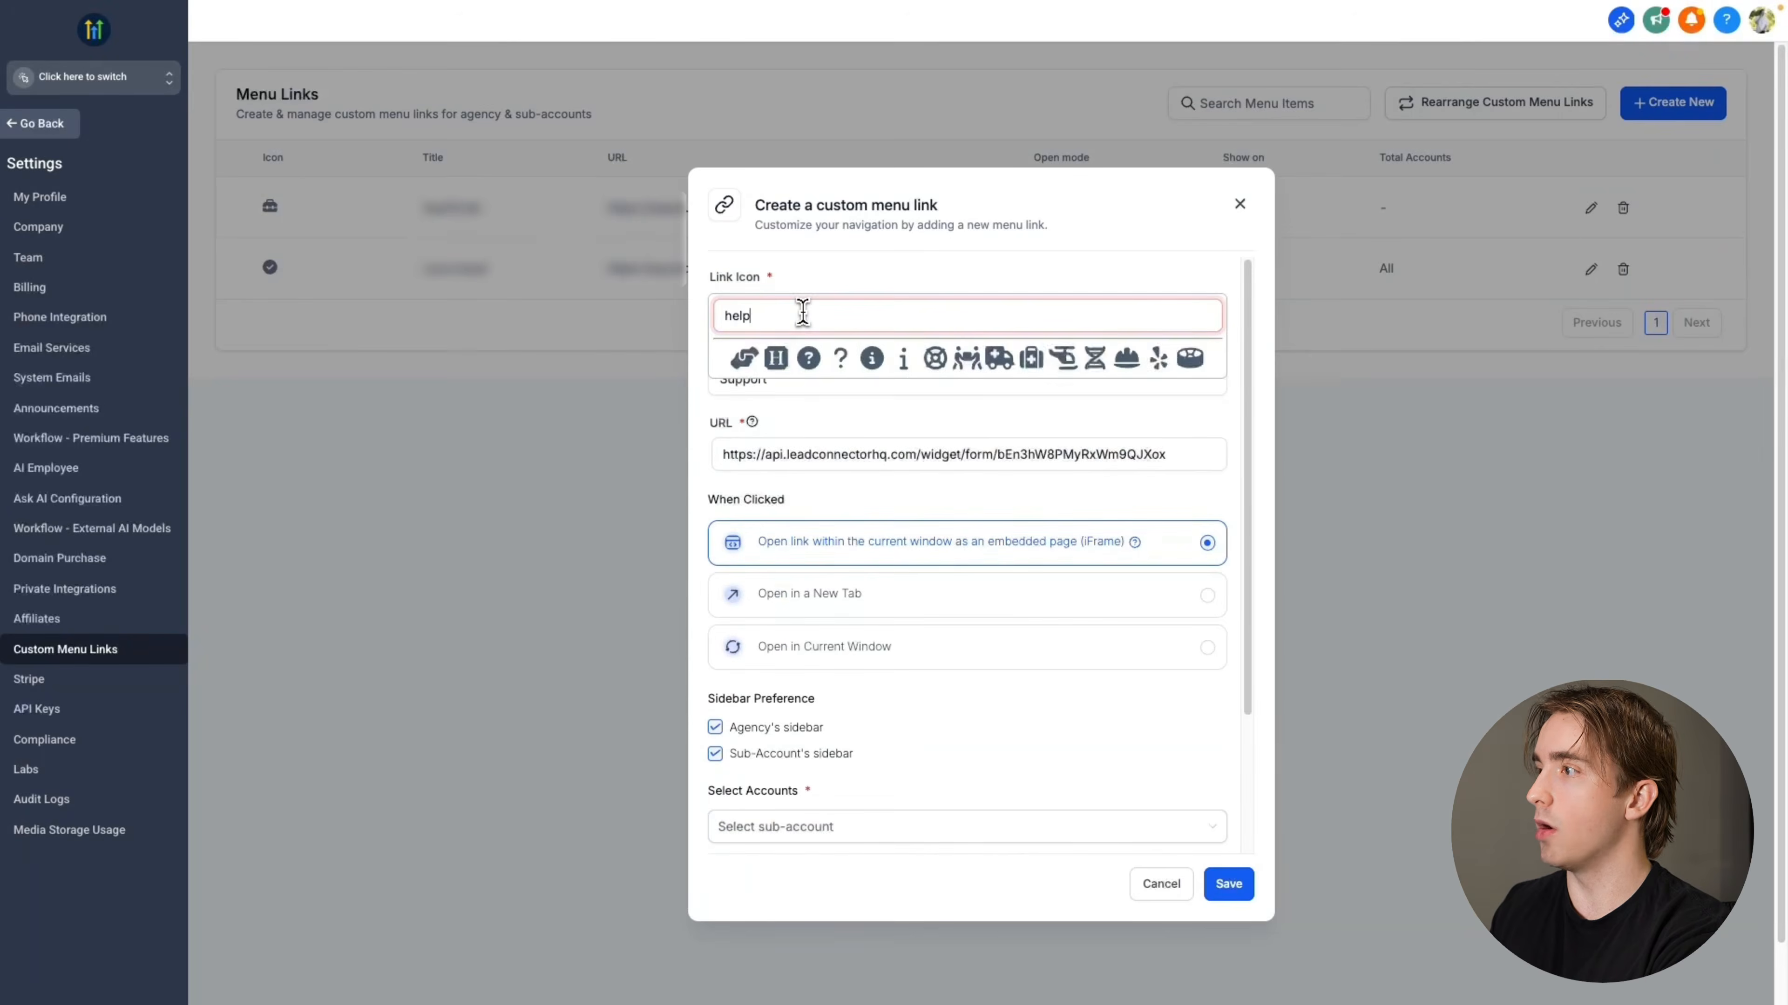
key(BackSpace)
key(BackSpace)
key(BackSpace)
key(BackSpace)
text(quest)
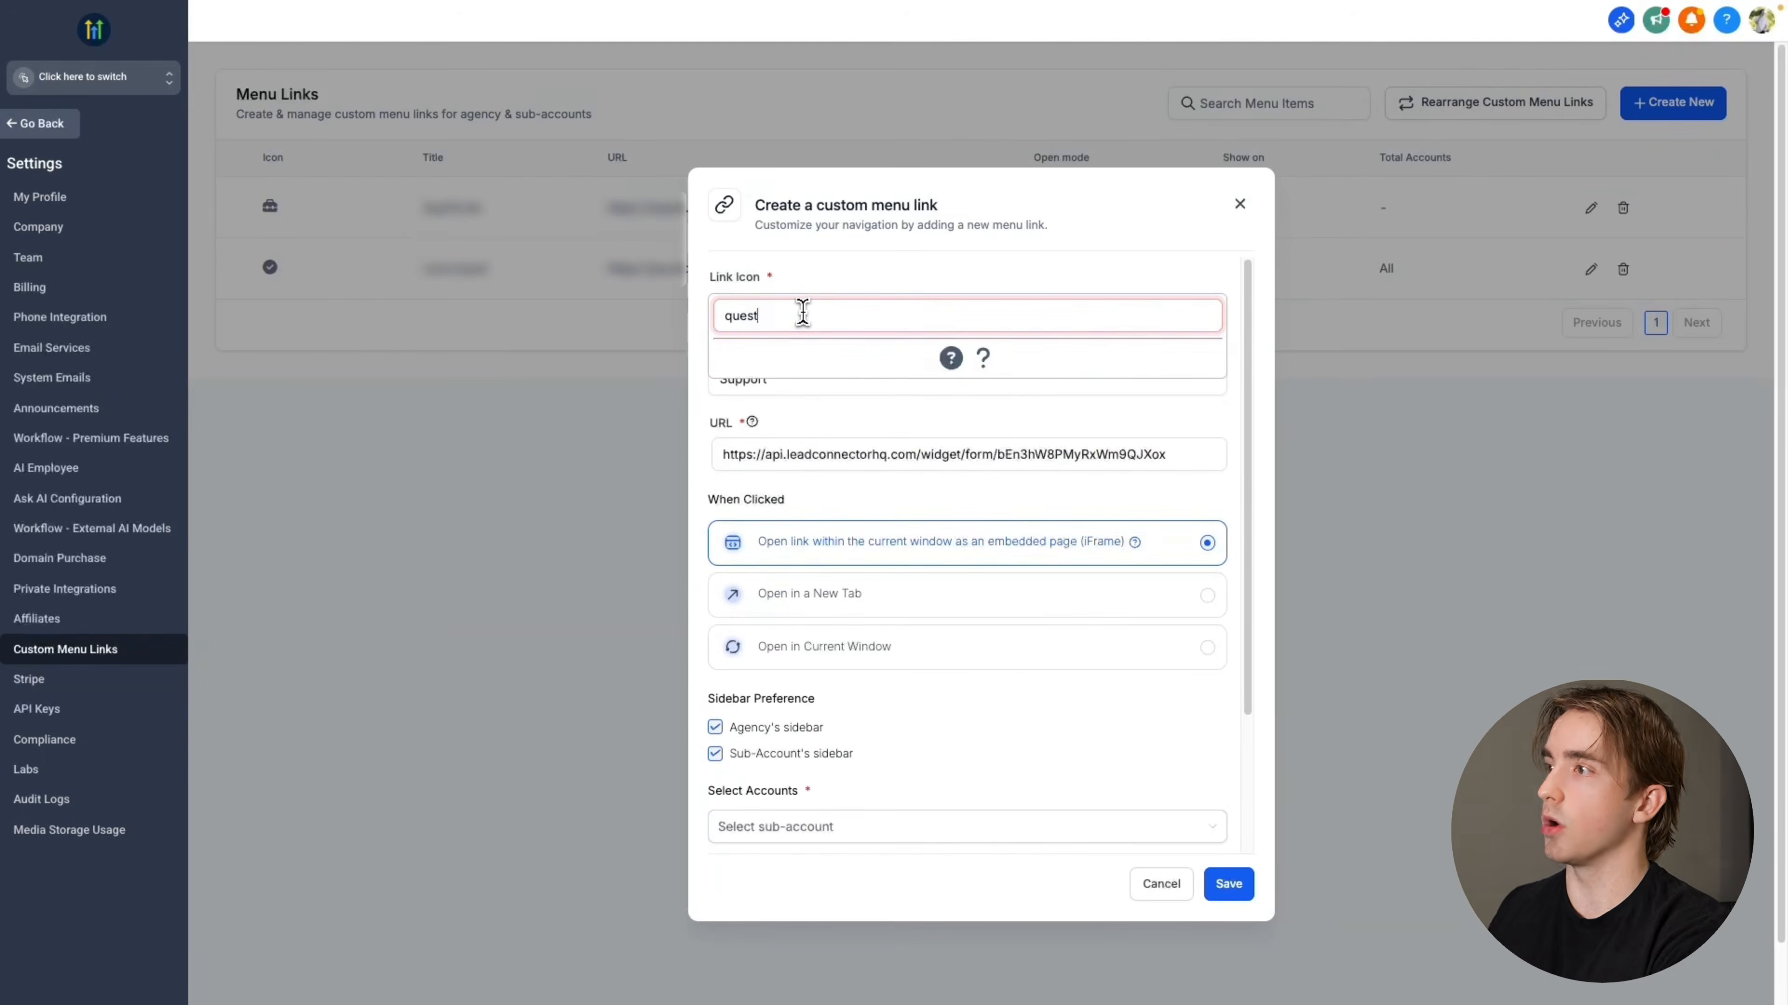
click(956, 363)
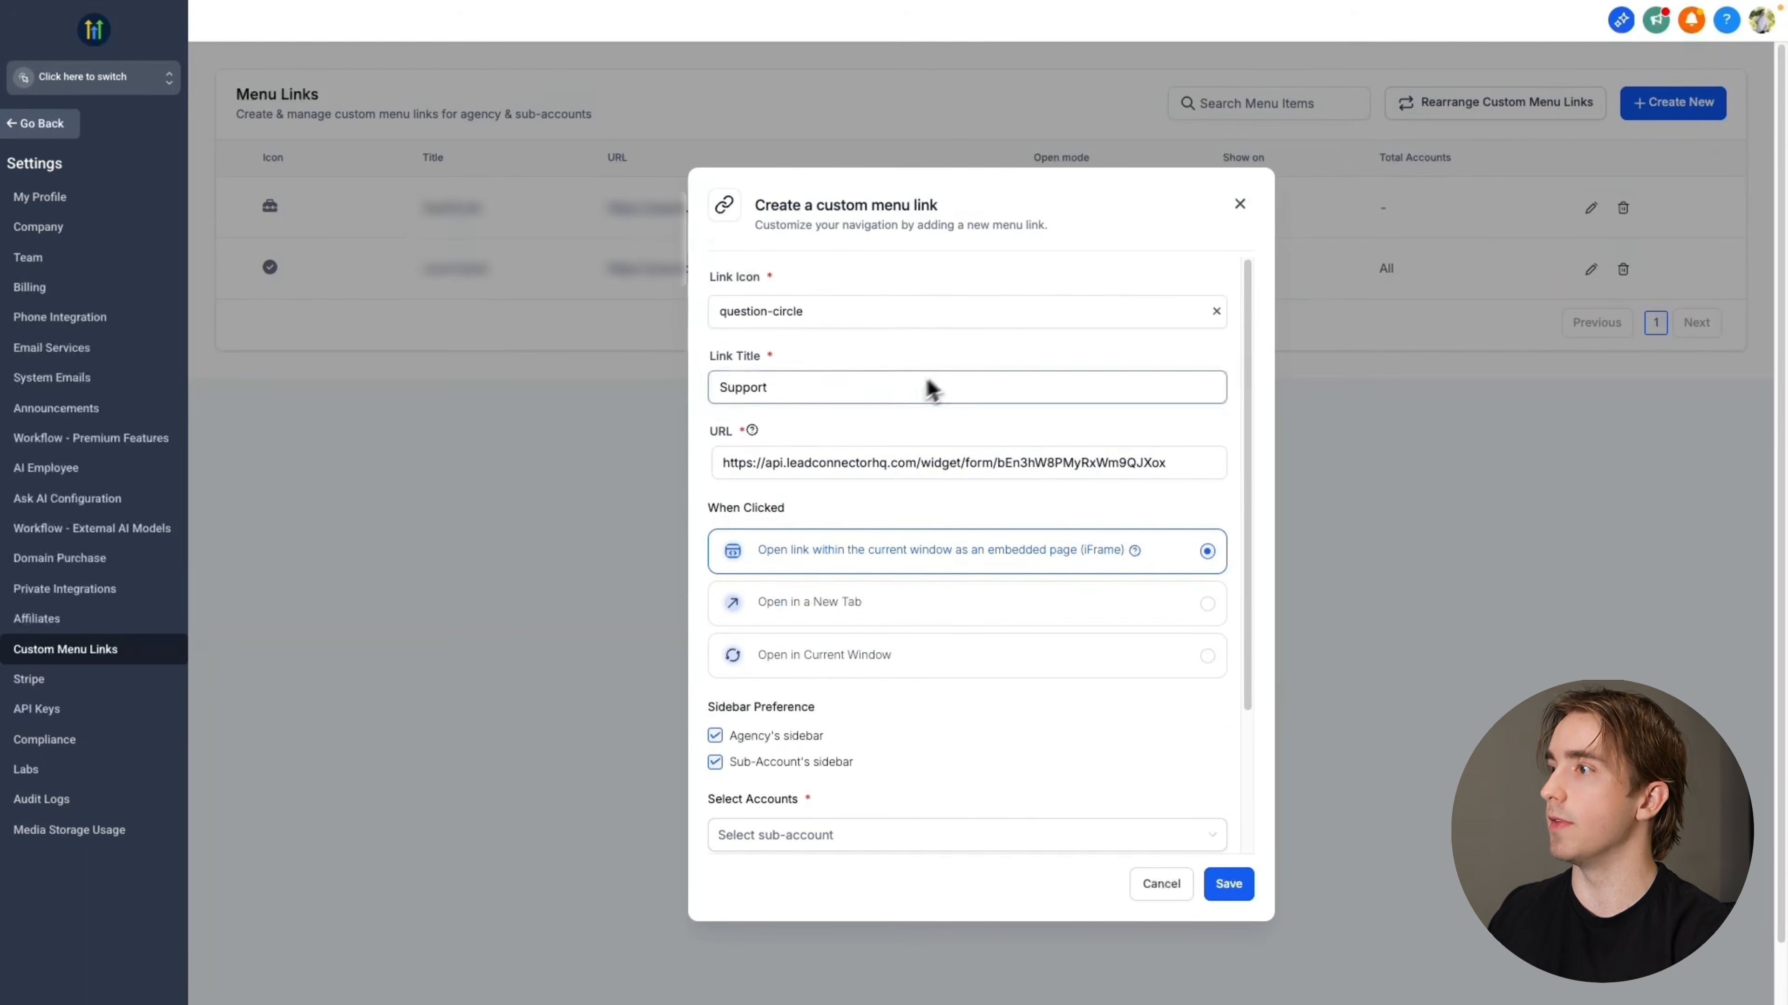
Show the link only in the sub-account sidebar for all accounts, set its role-based visibility to All, and save it
scroll(892, 474, down, 1)
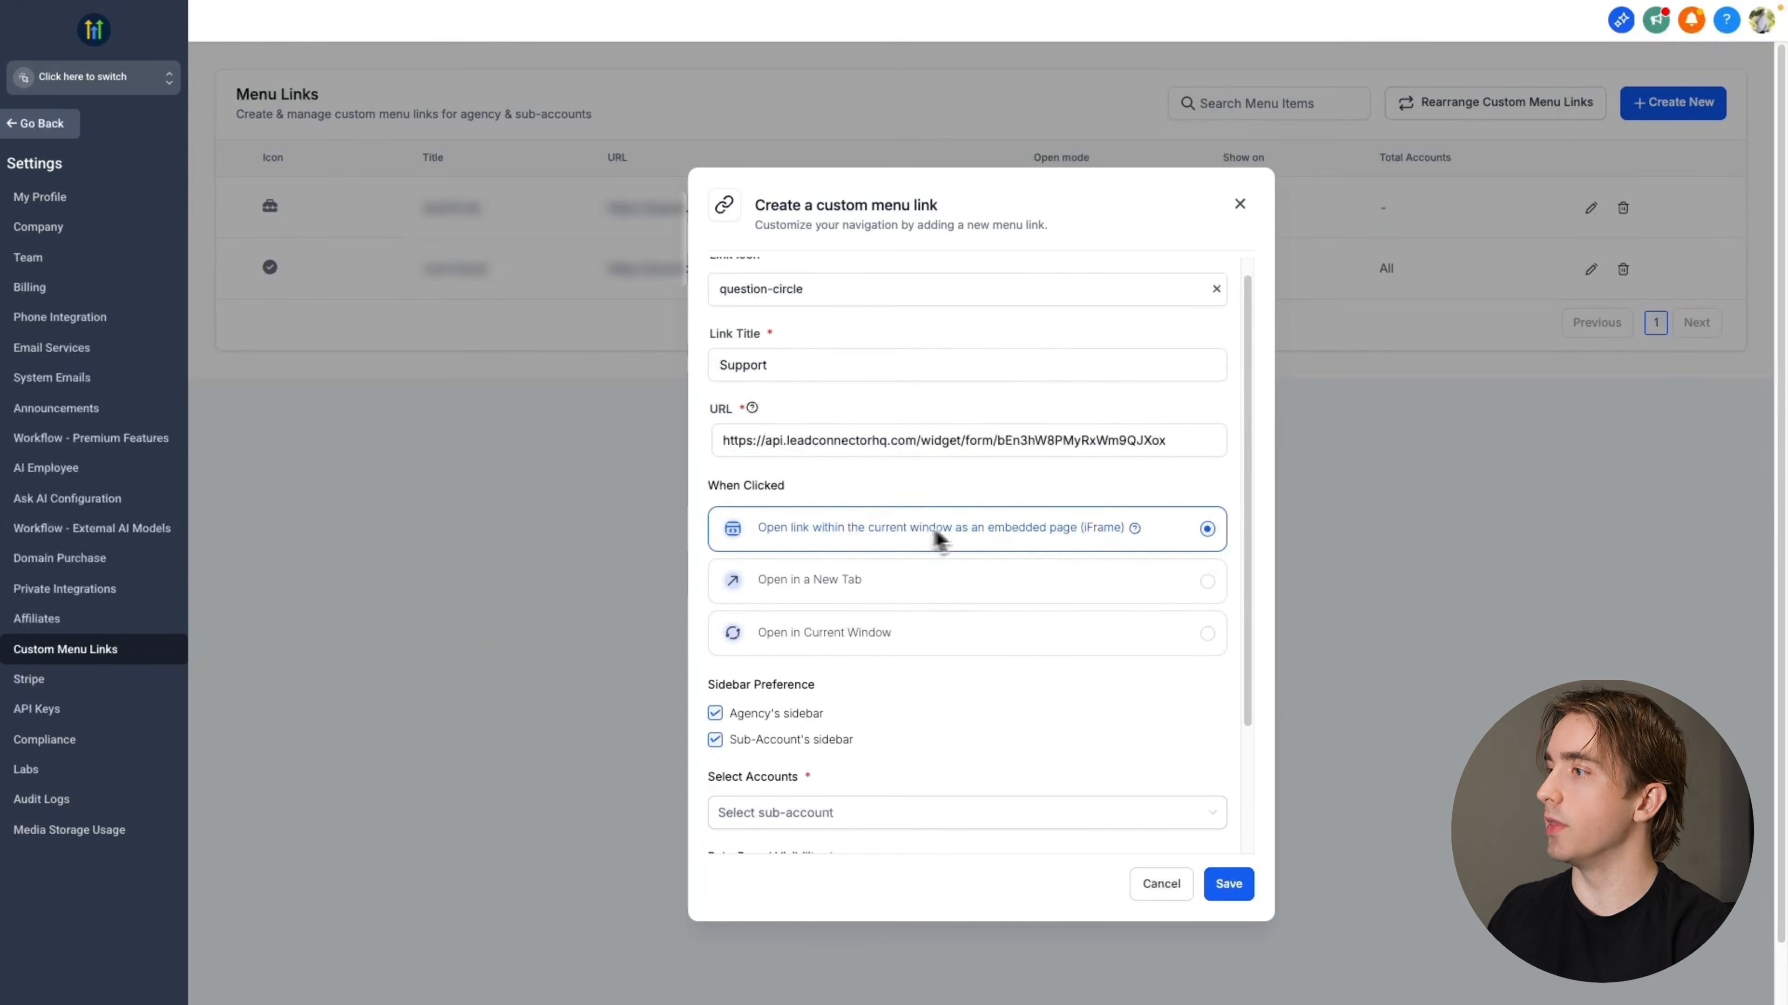
scroll(1078, 528, down, 4)
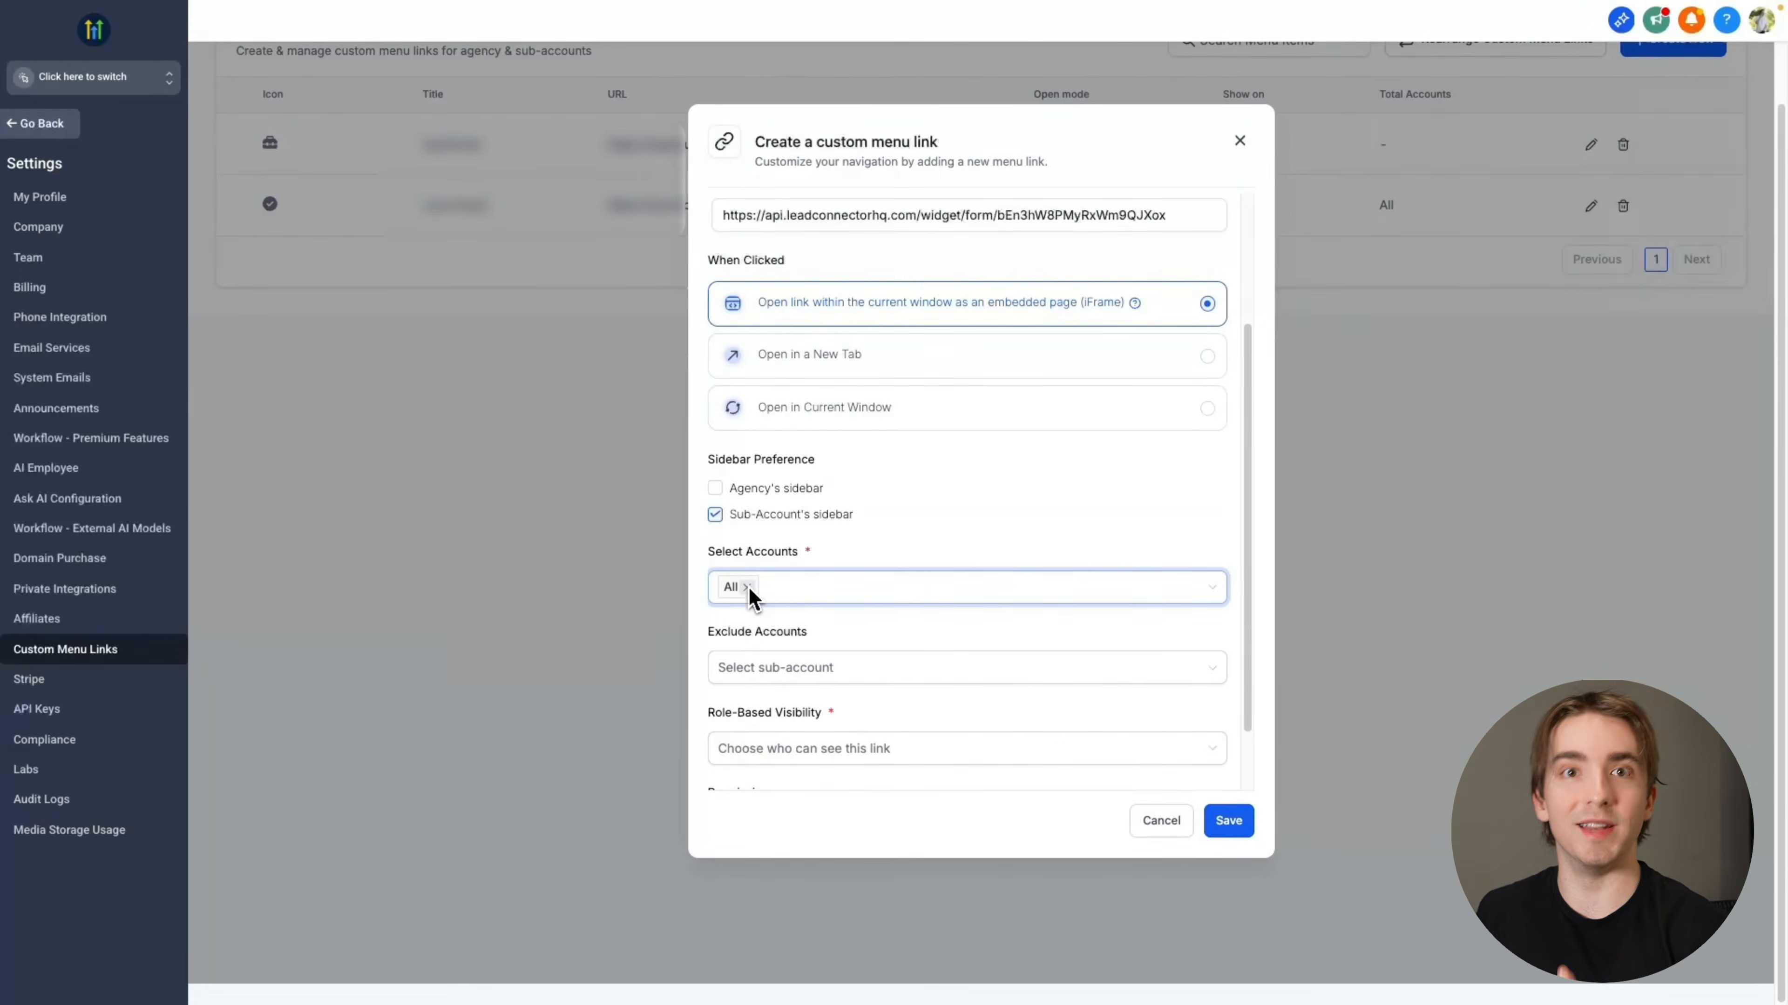
scroll(760, 599, down, 2)
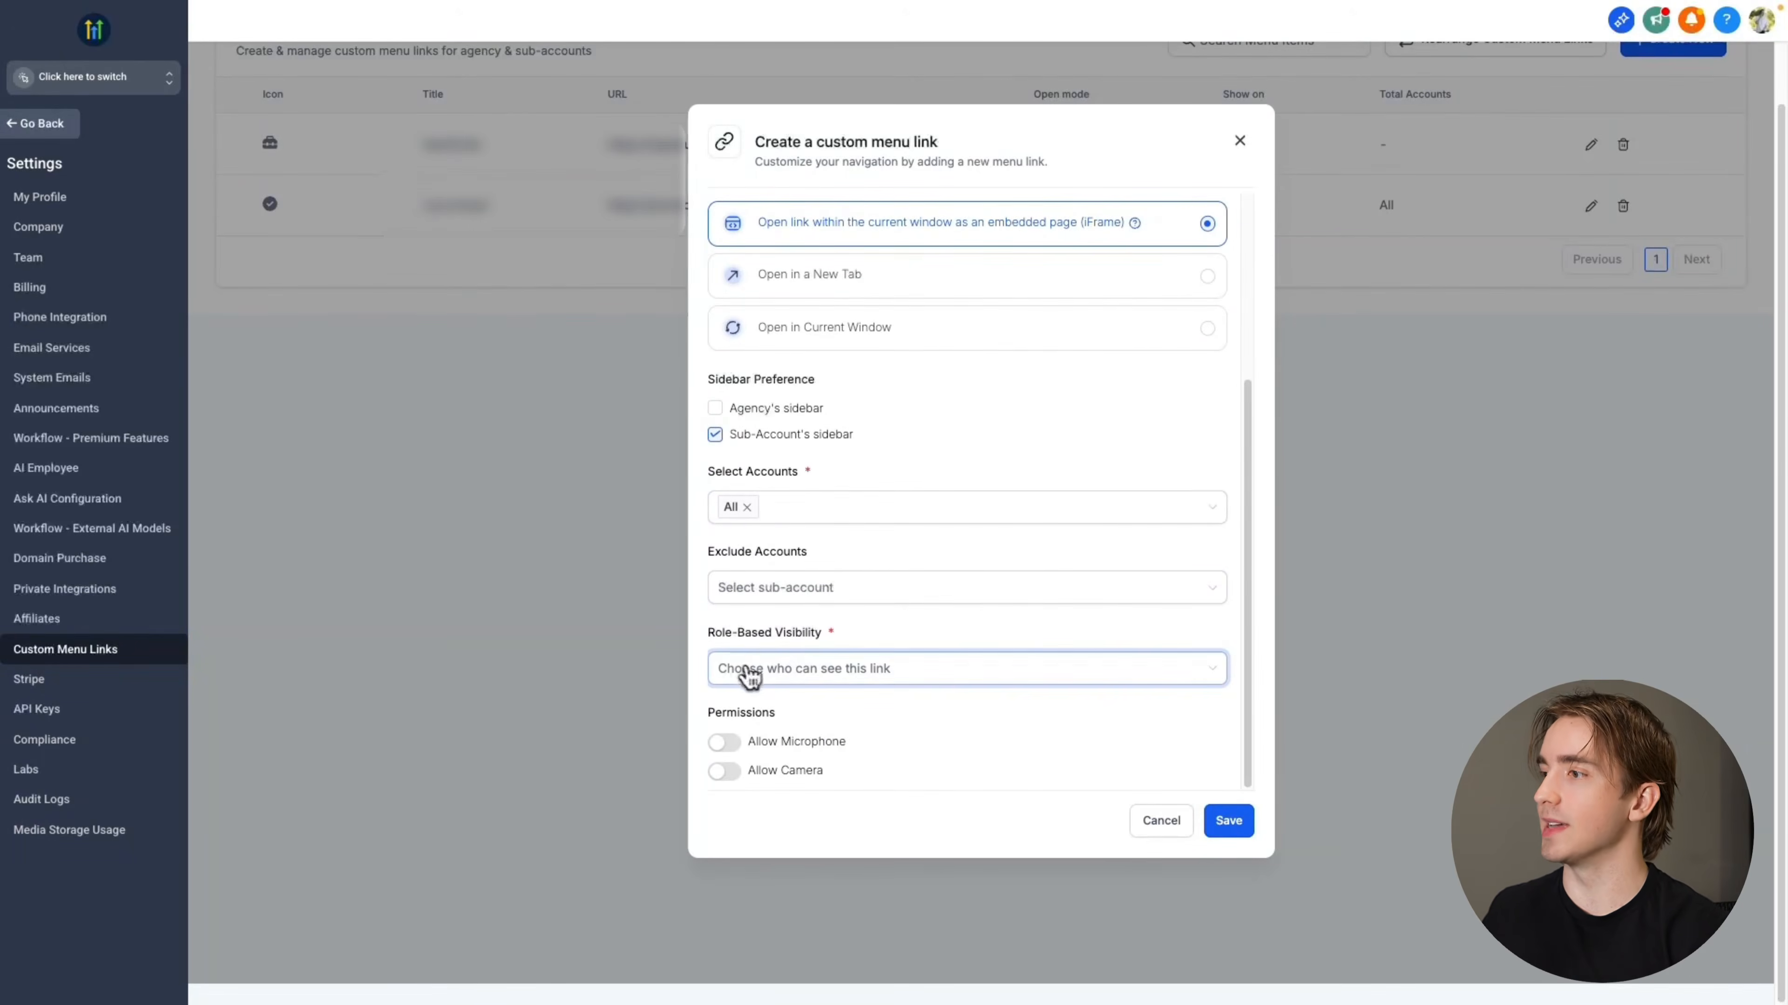
click(776, 679)
click(752, 704)
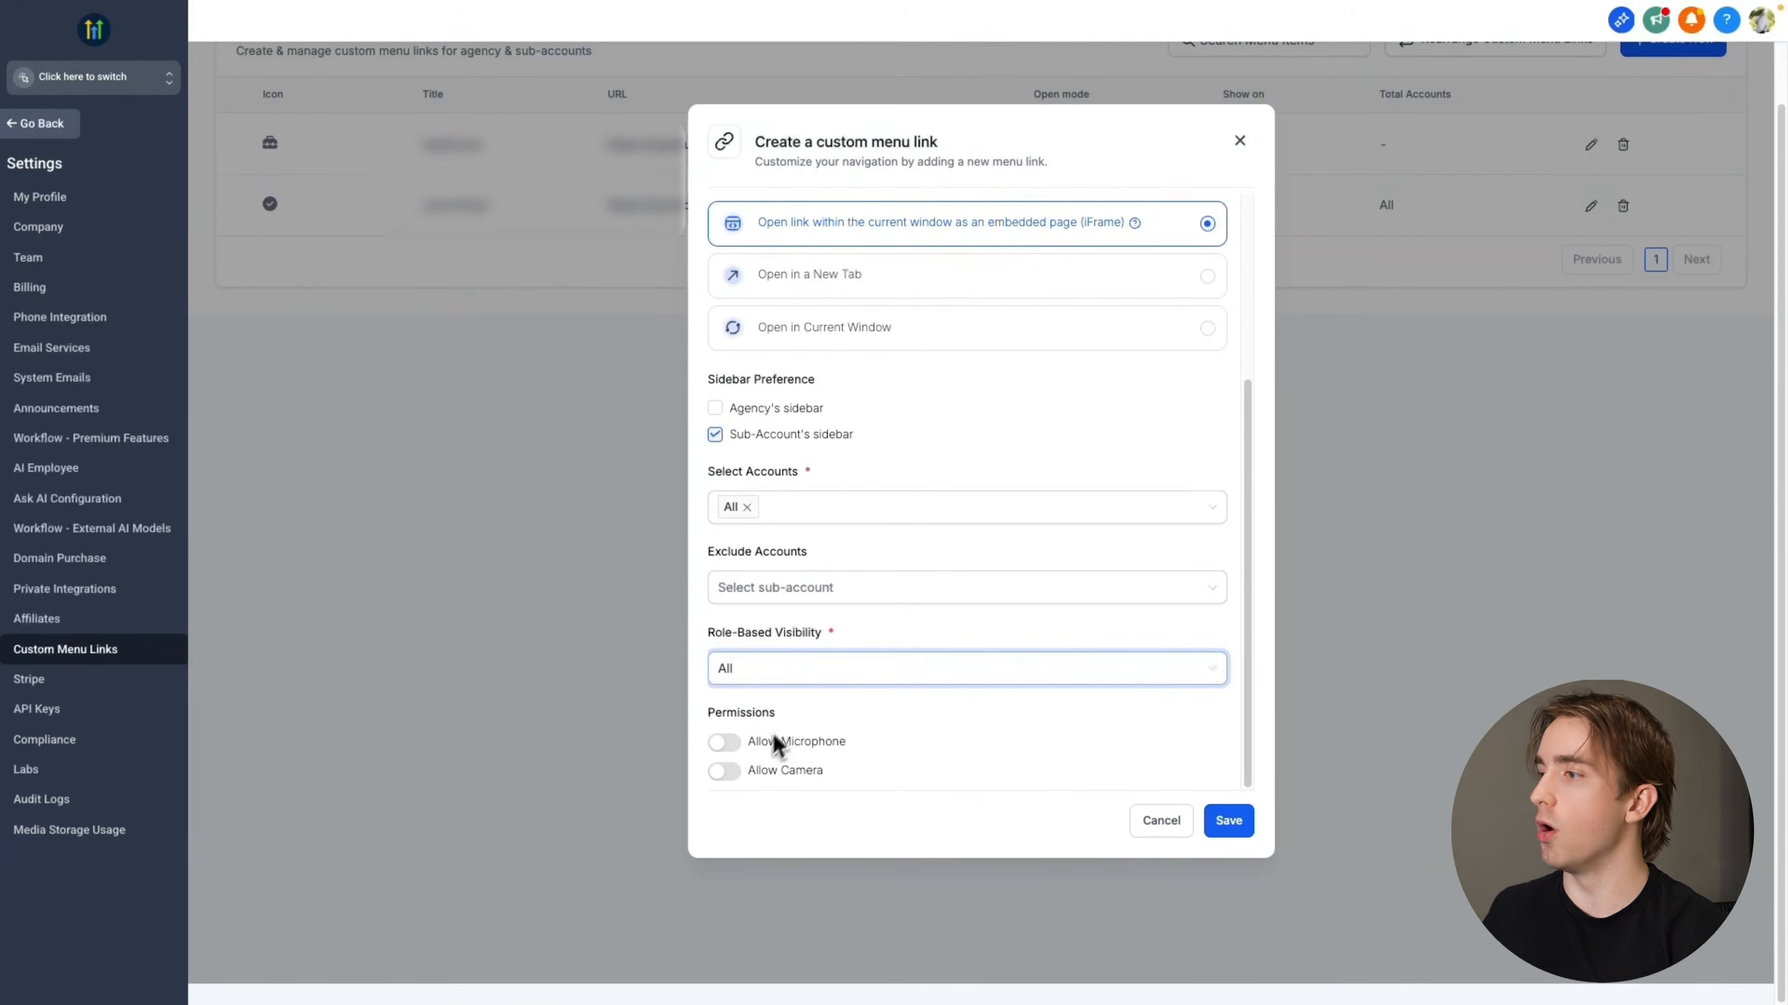
click(1233, 829)
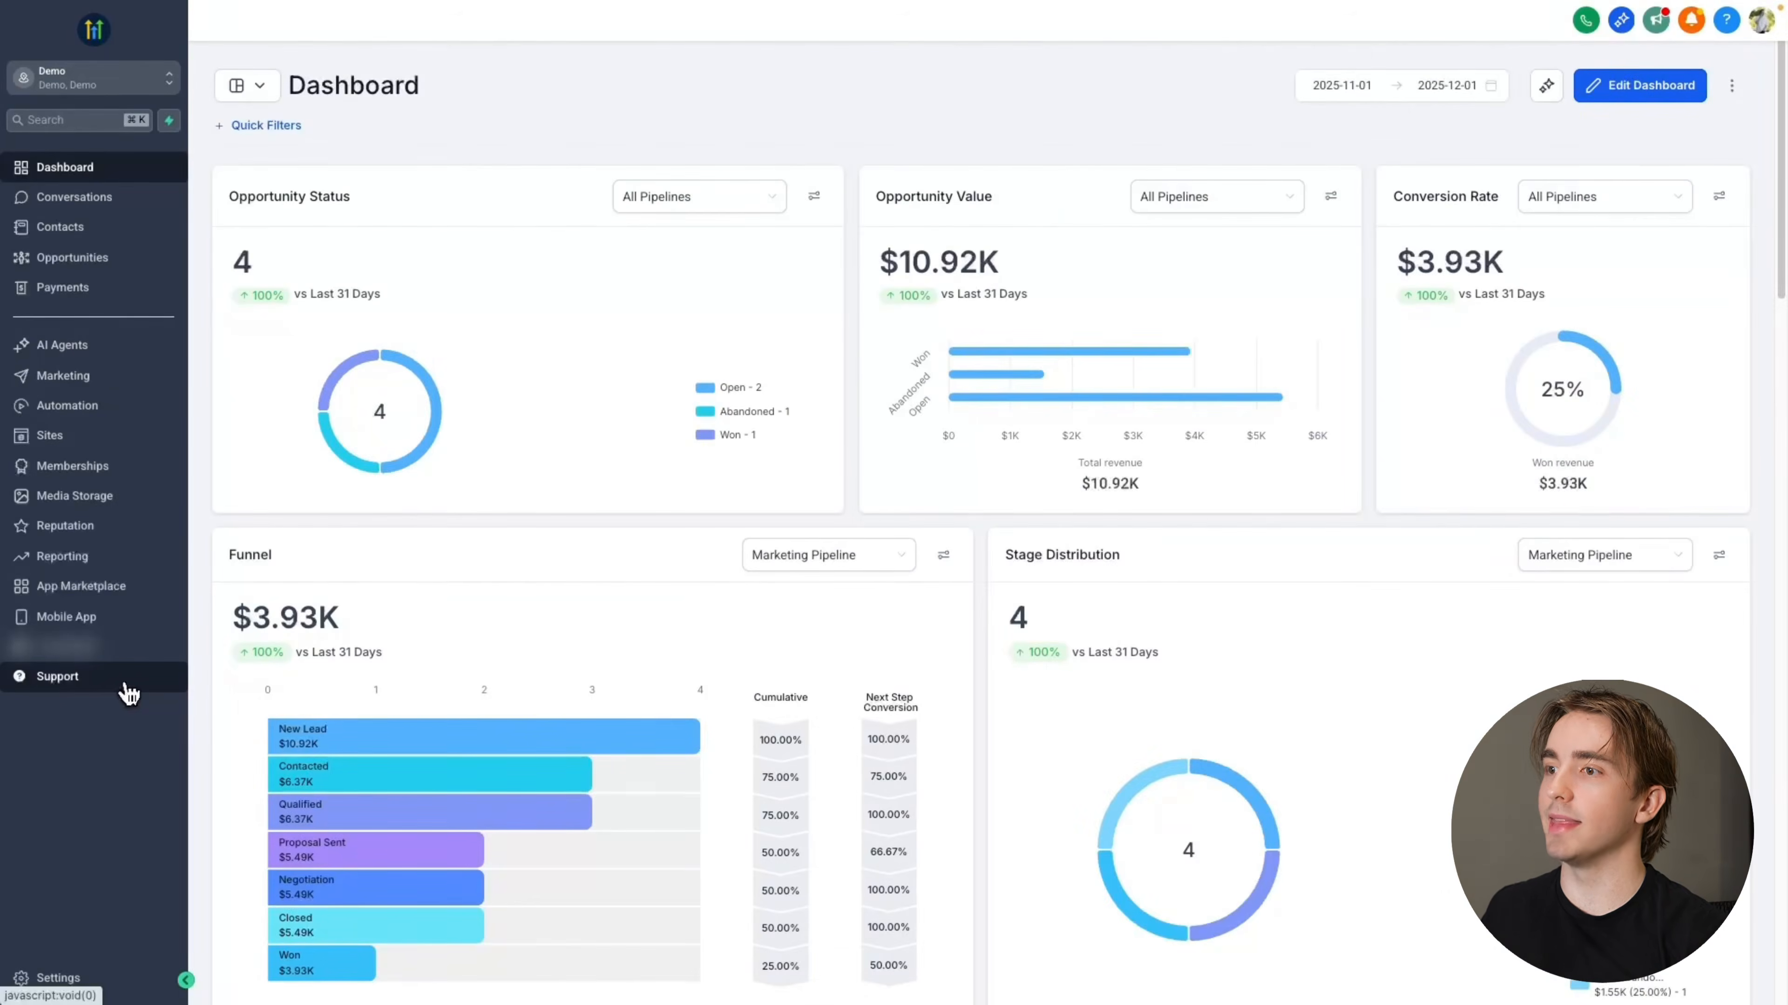
Open the Support page in the Demo sub-account and try out the Strategic Support, Technical Support and Other options in its form
click(126, 689)
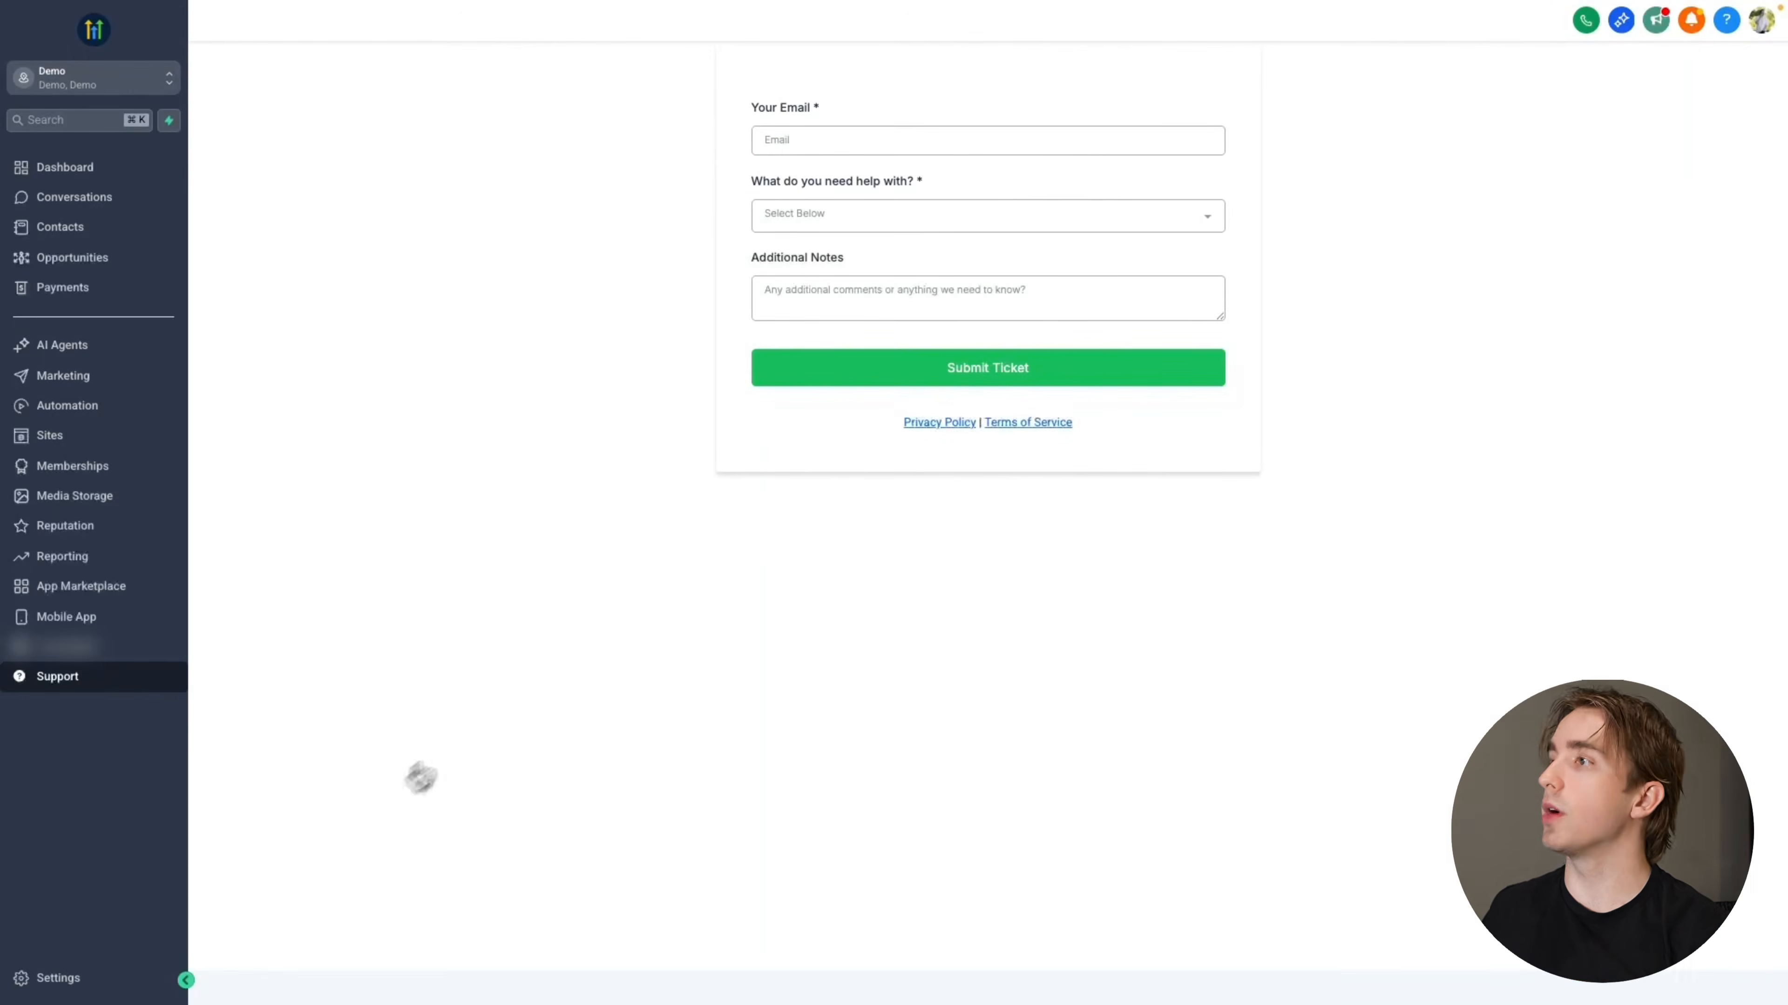
click(726, 179)
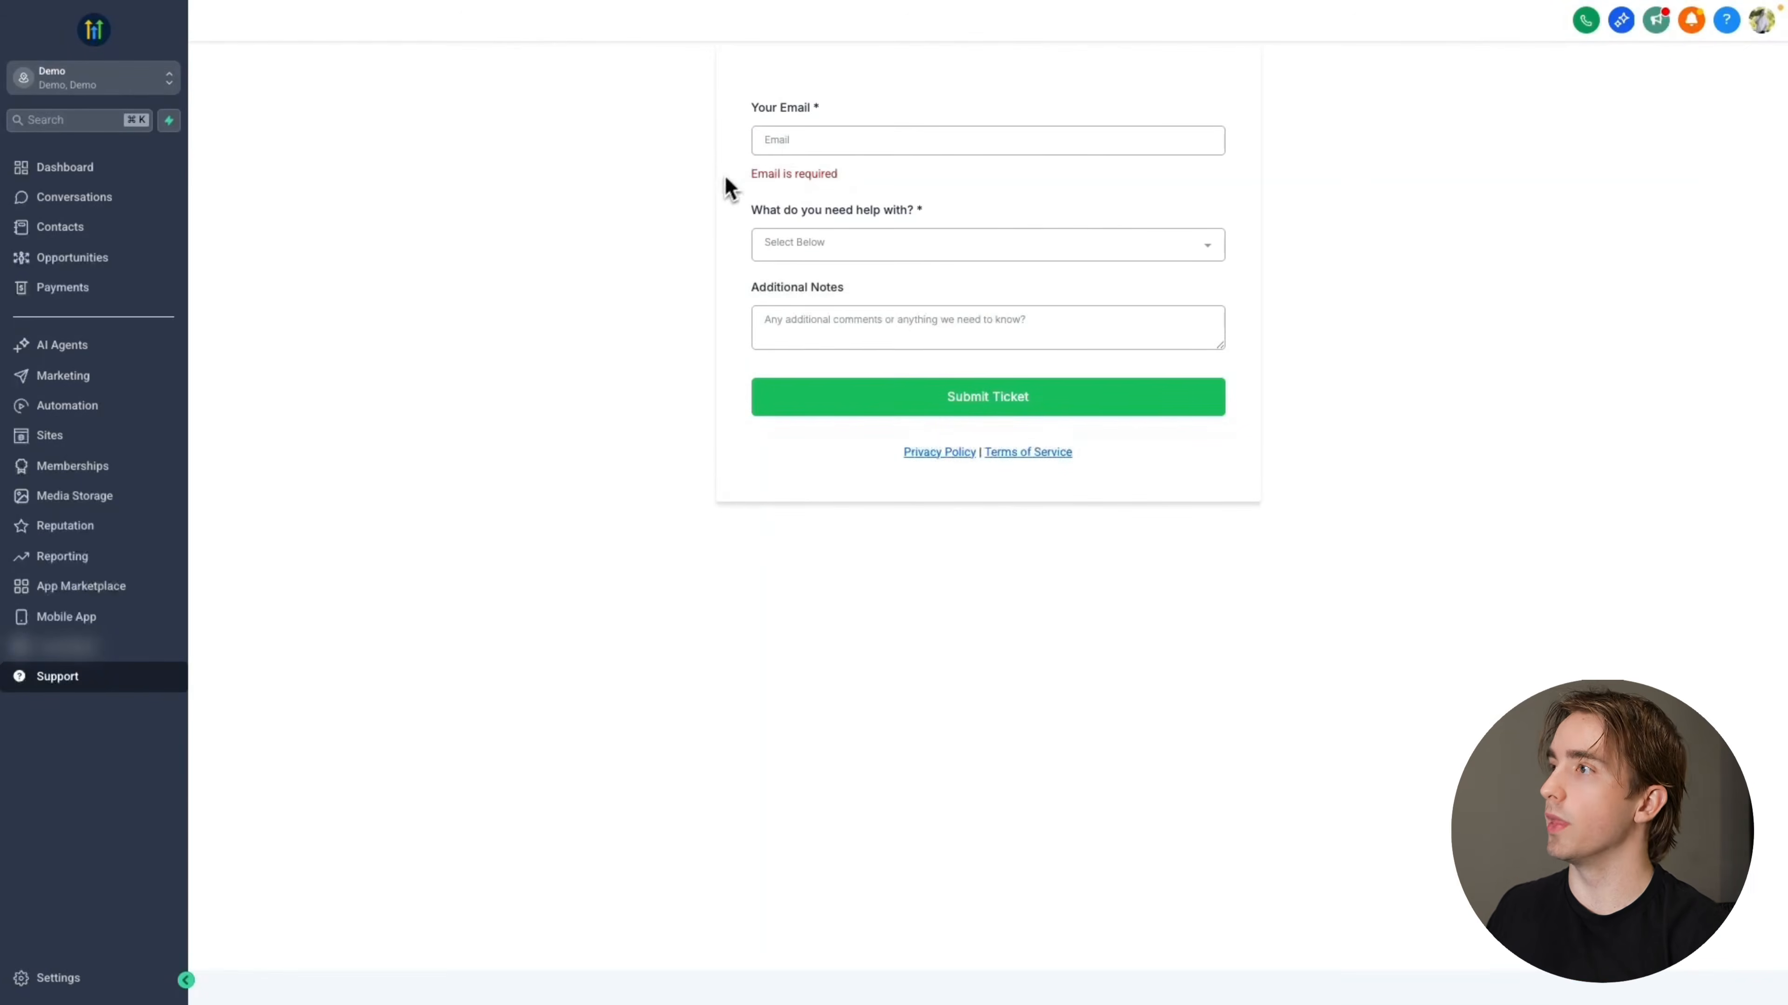
click(816, 244)
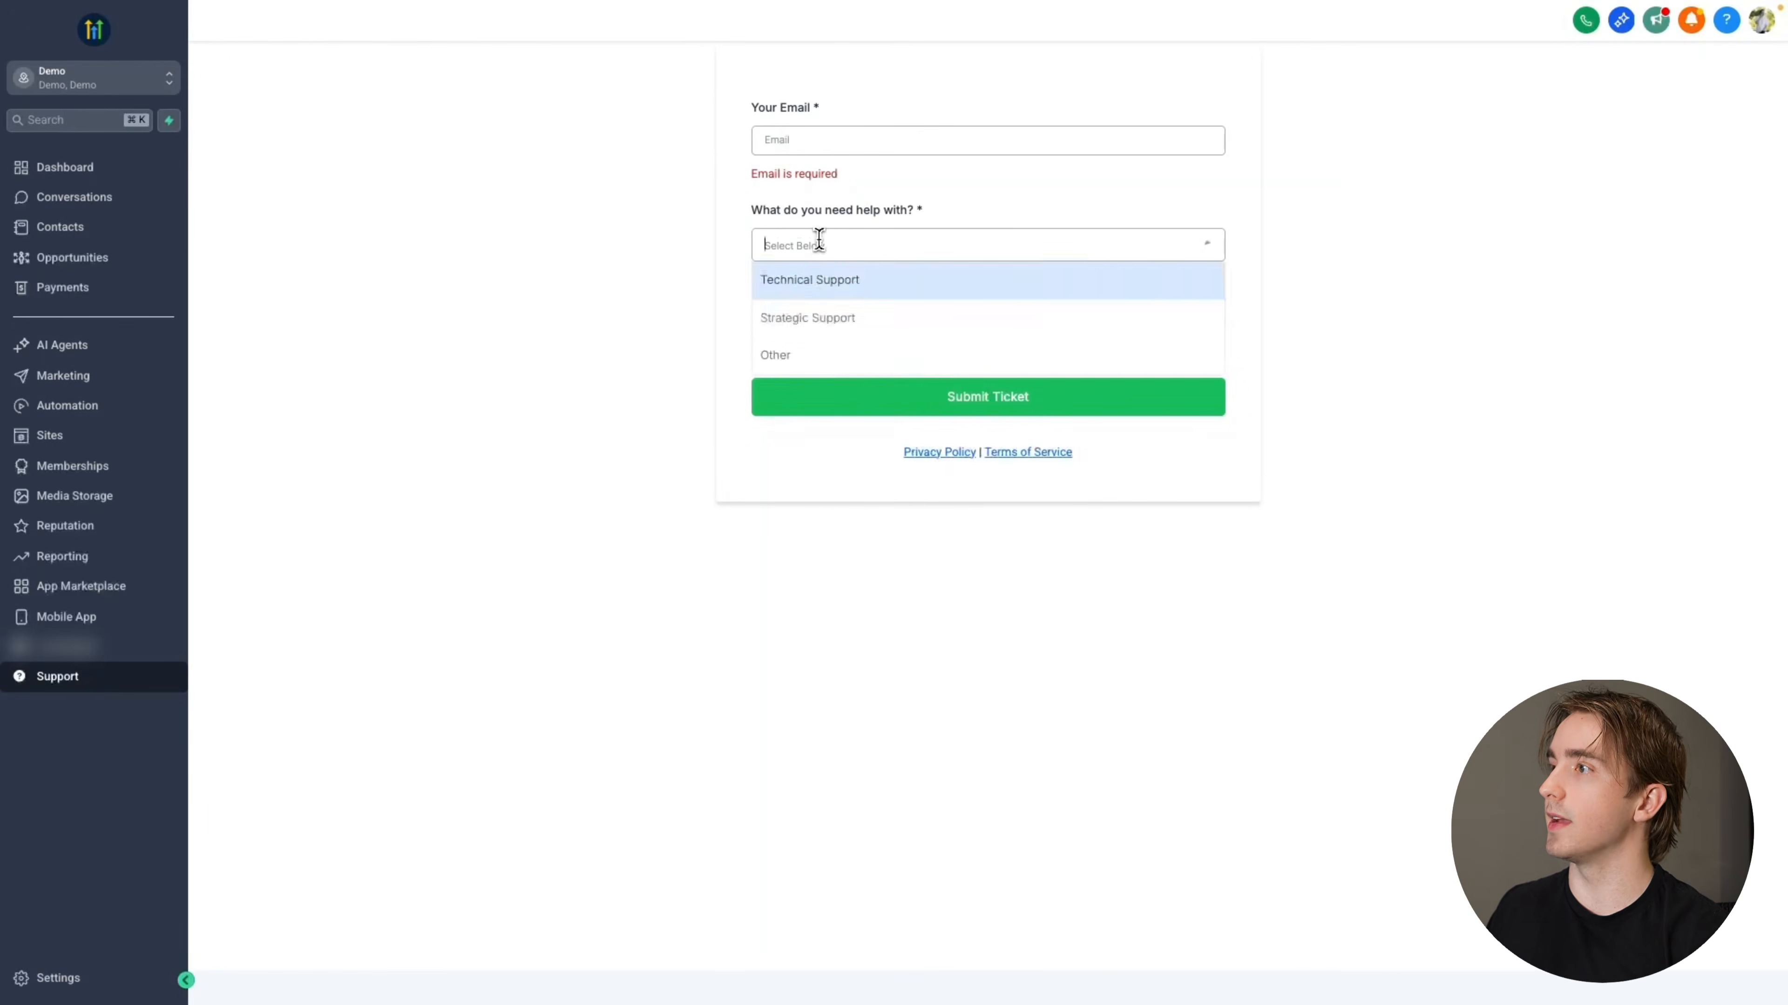
click(818, 316)
click(883, 263)
click(859, 307)
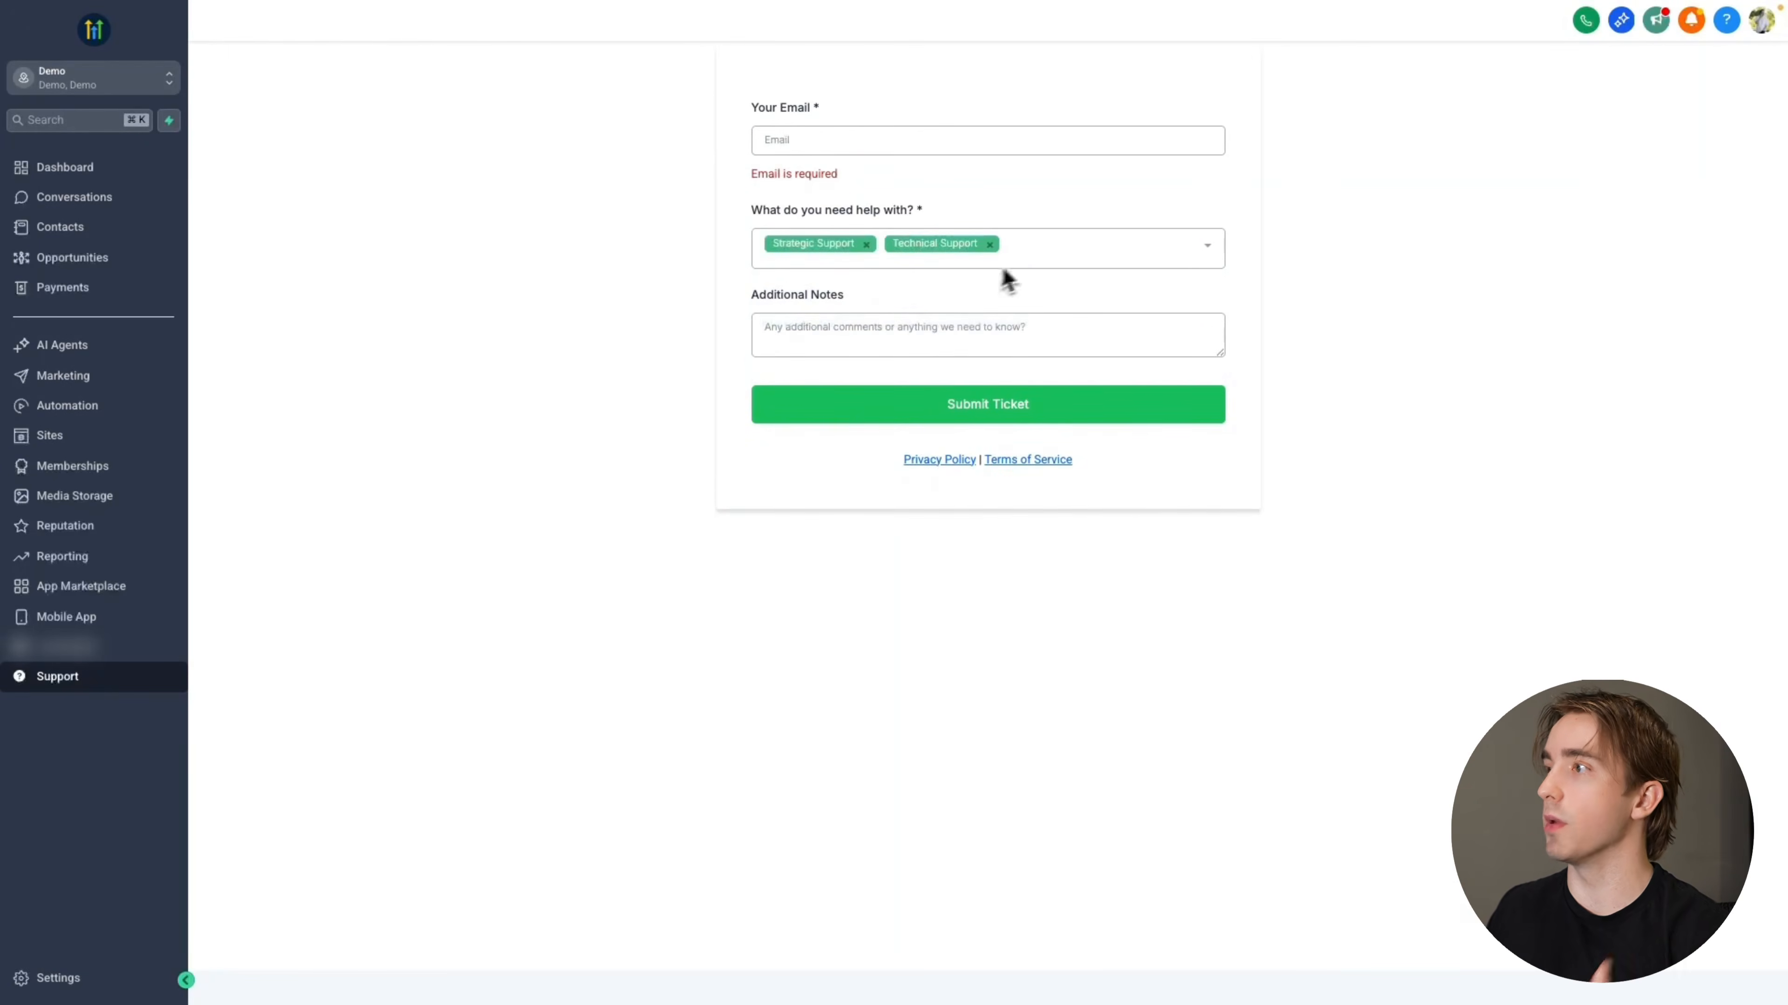
click(1006, 266)
click(872, 384)
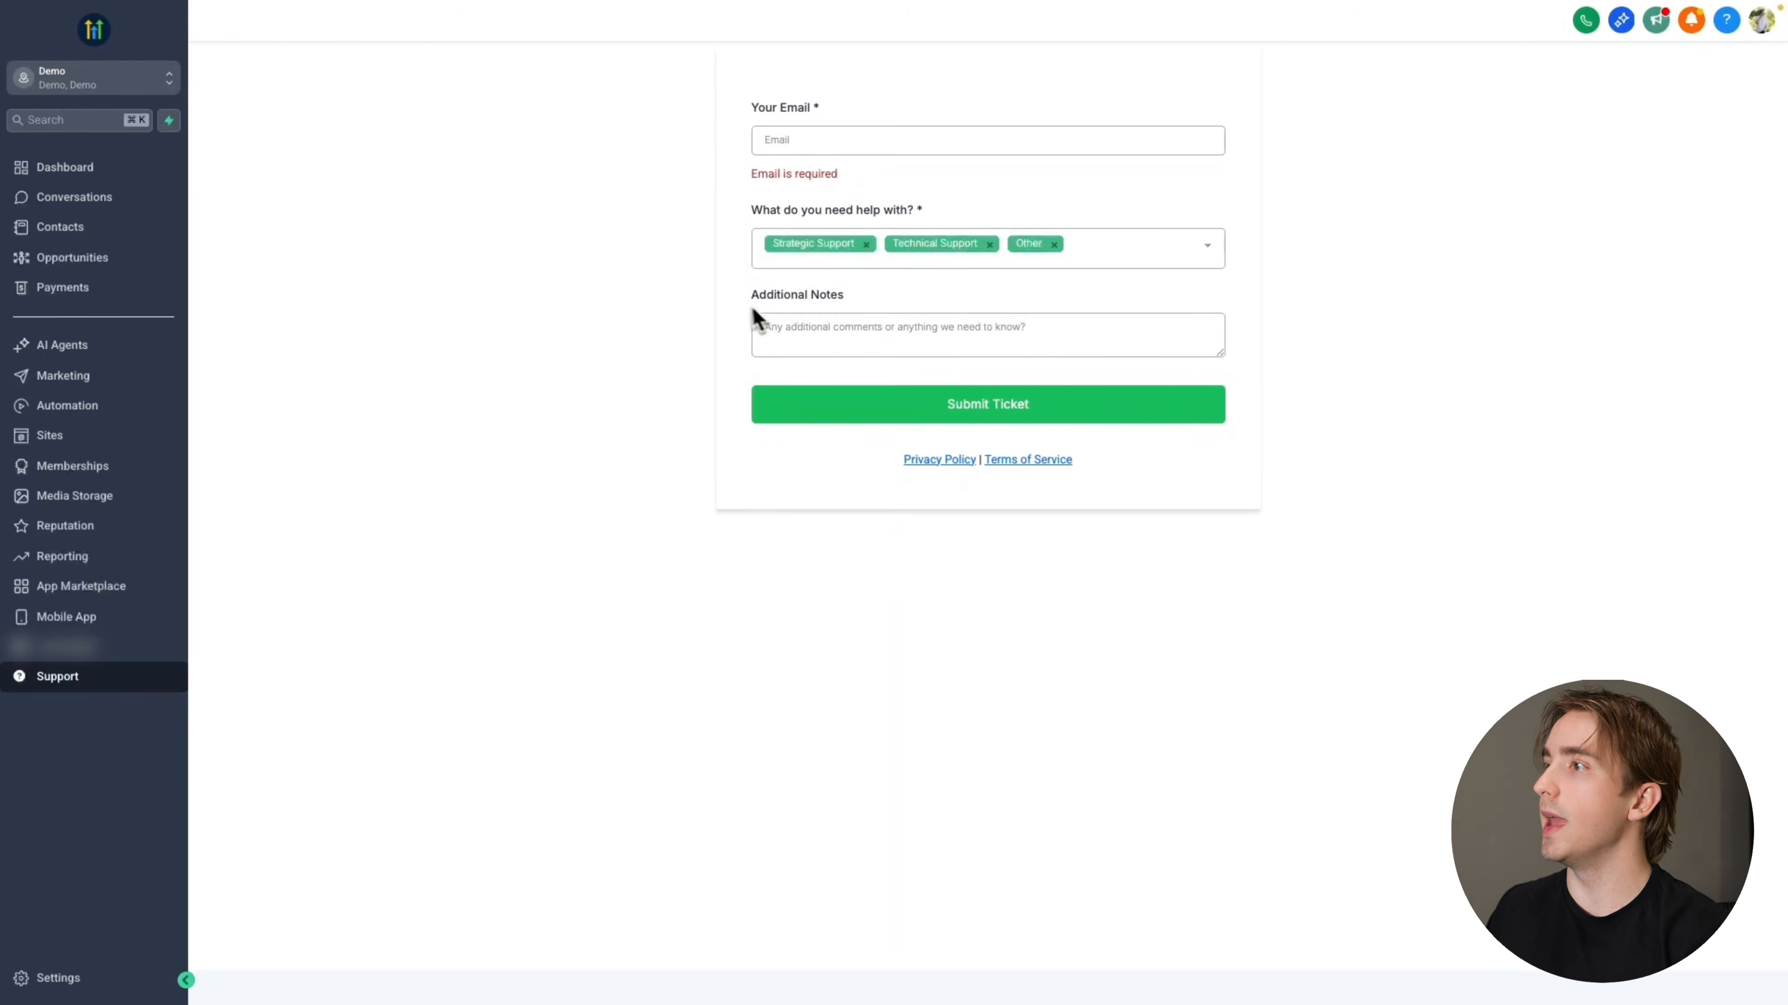
drag(752, 306, 1055, 345)
click(991, 328)
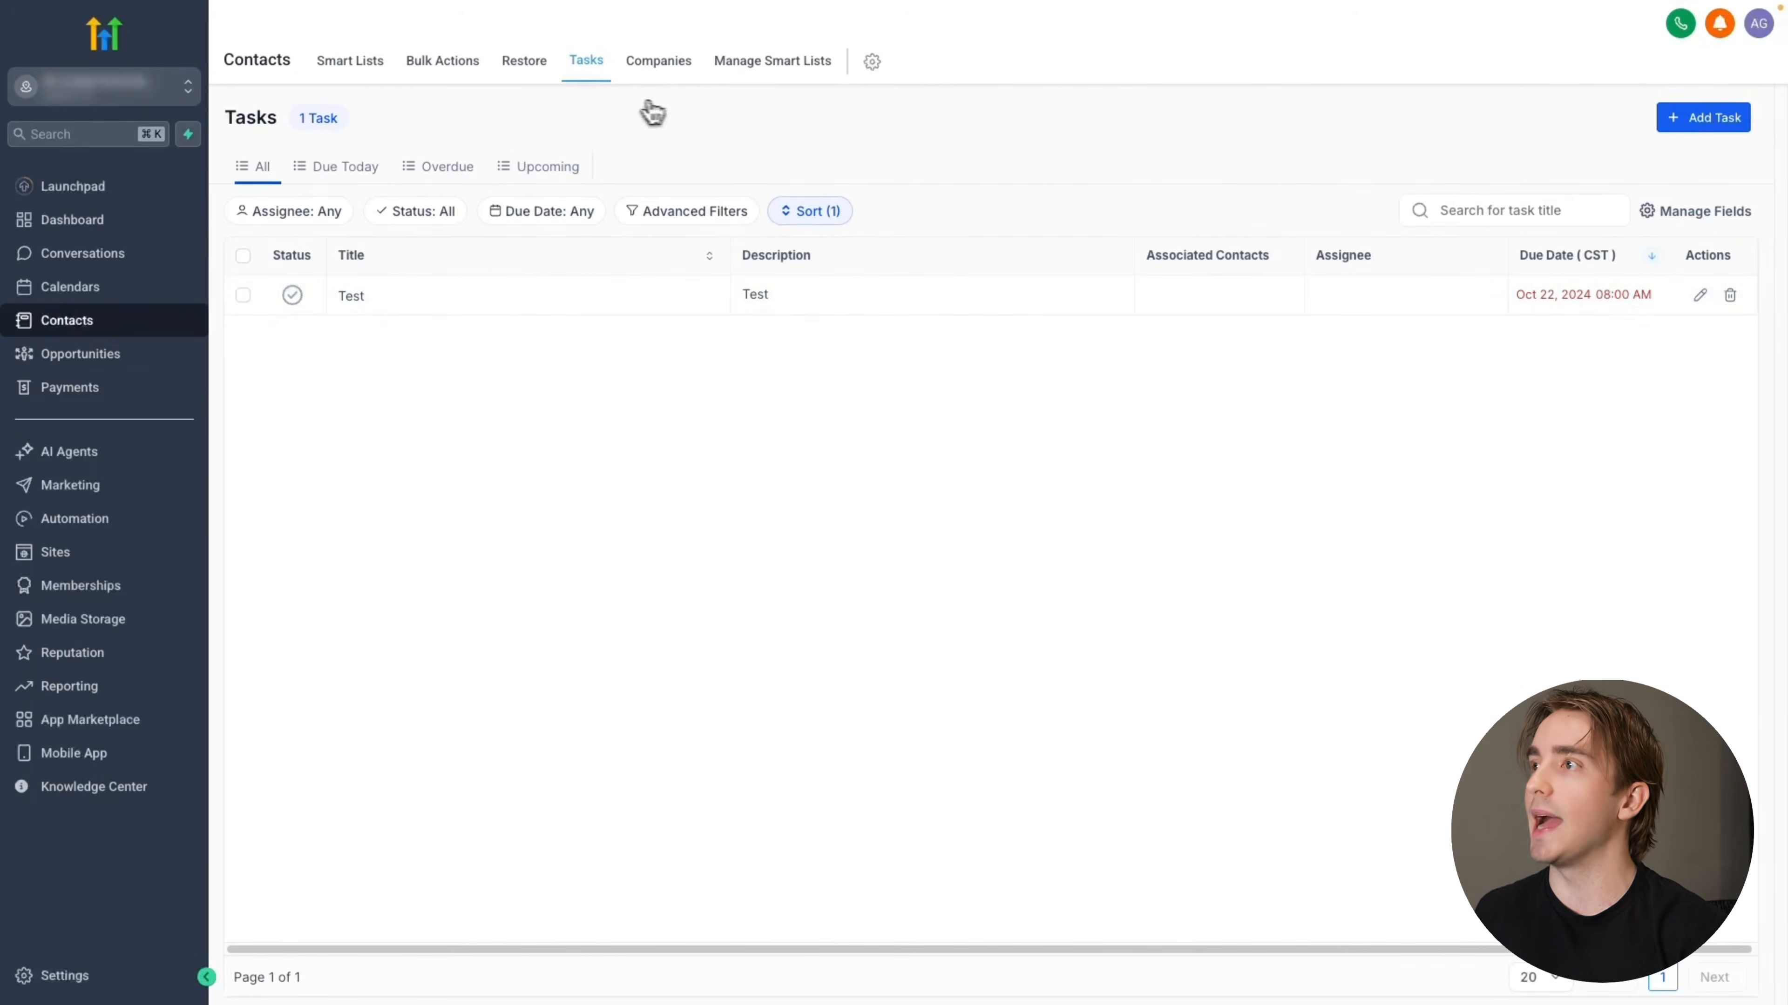
Create a new workflow from scratch and give it a Form Submitted trigger
click(124, 529)
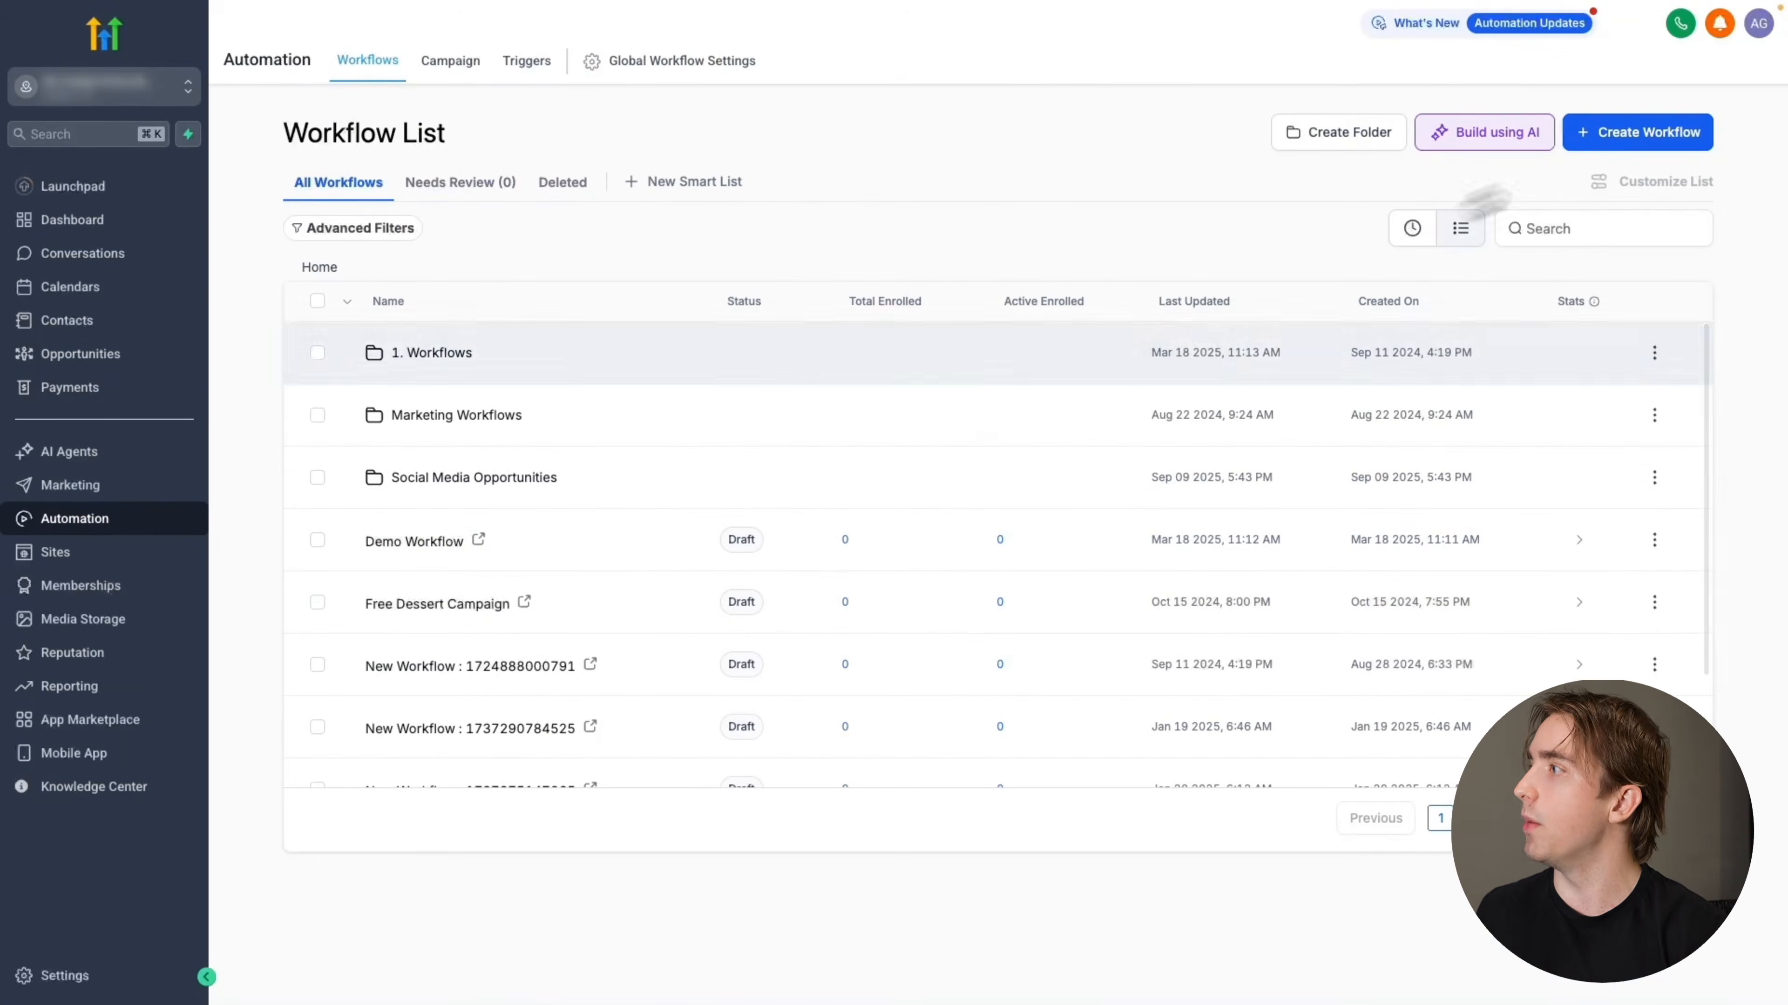
click(1668, 132)
click(1589, 177)
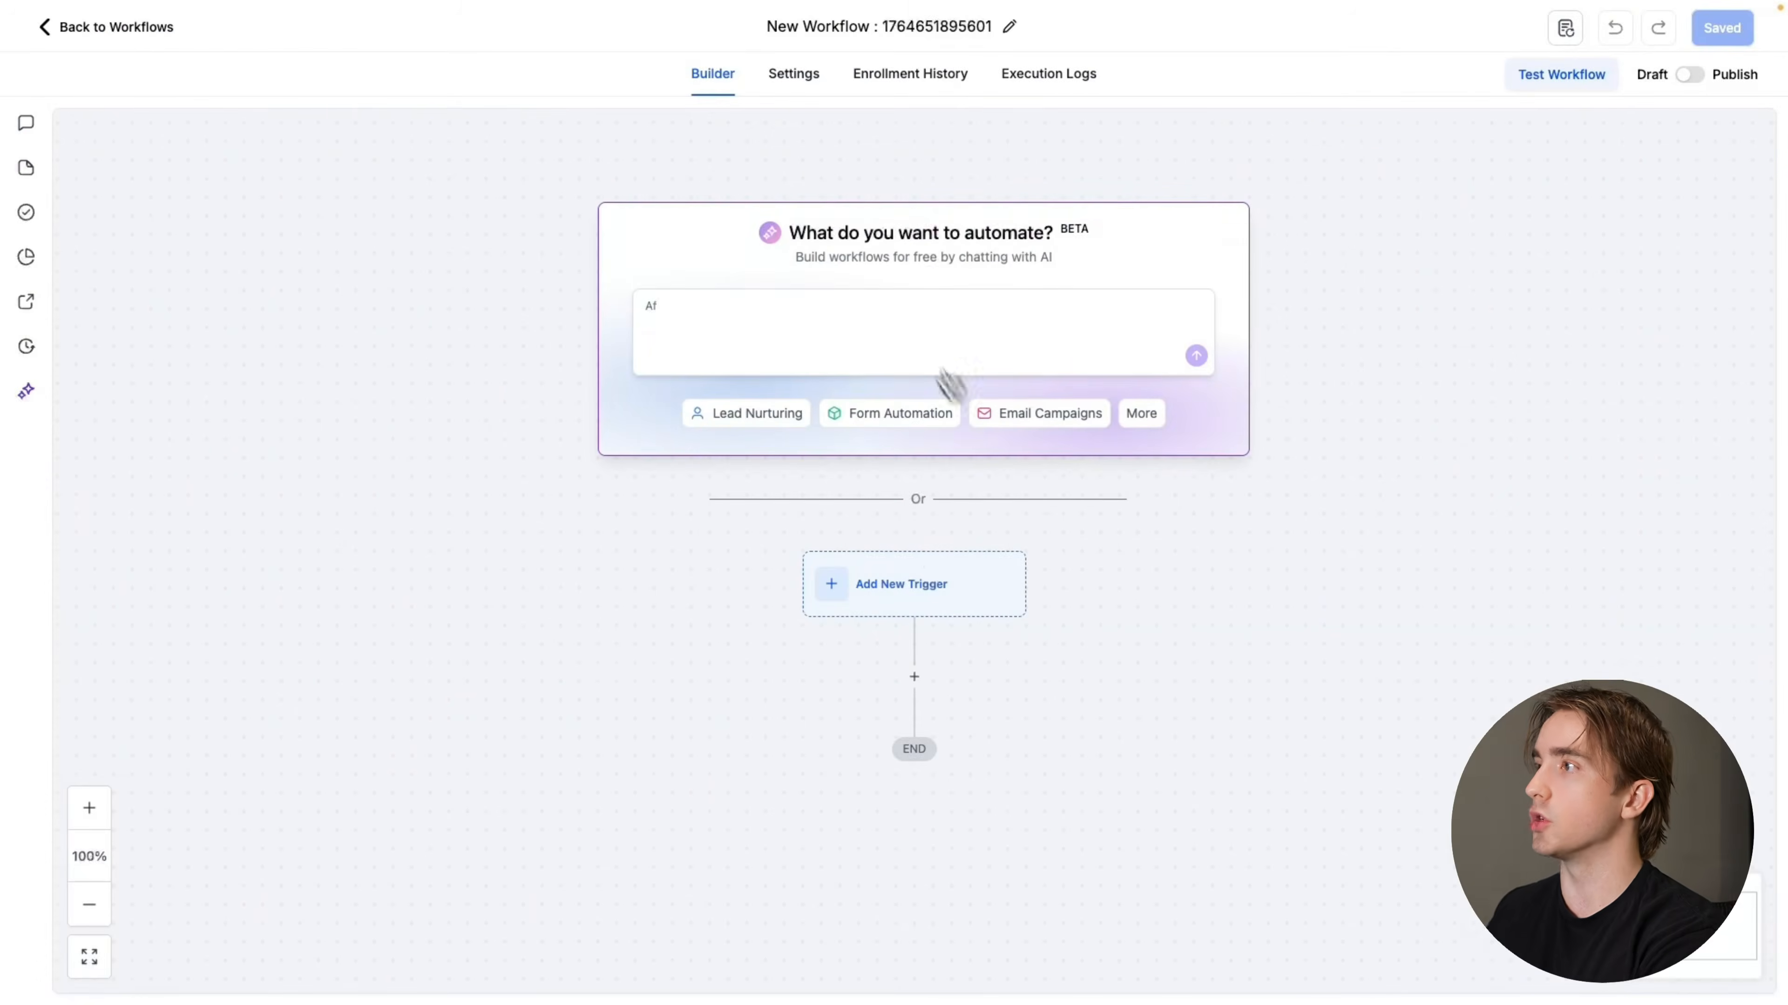
click(915, 564)
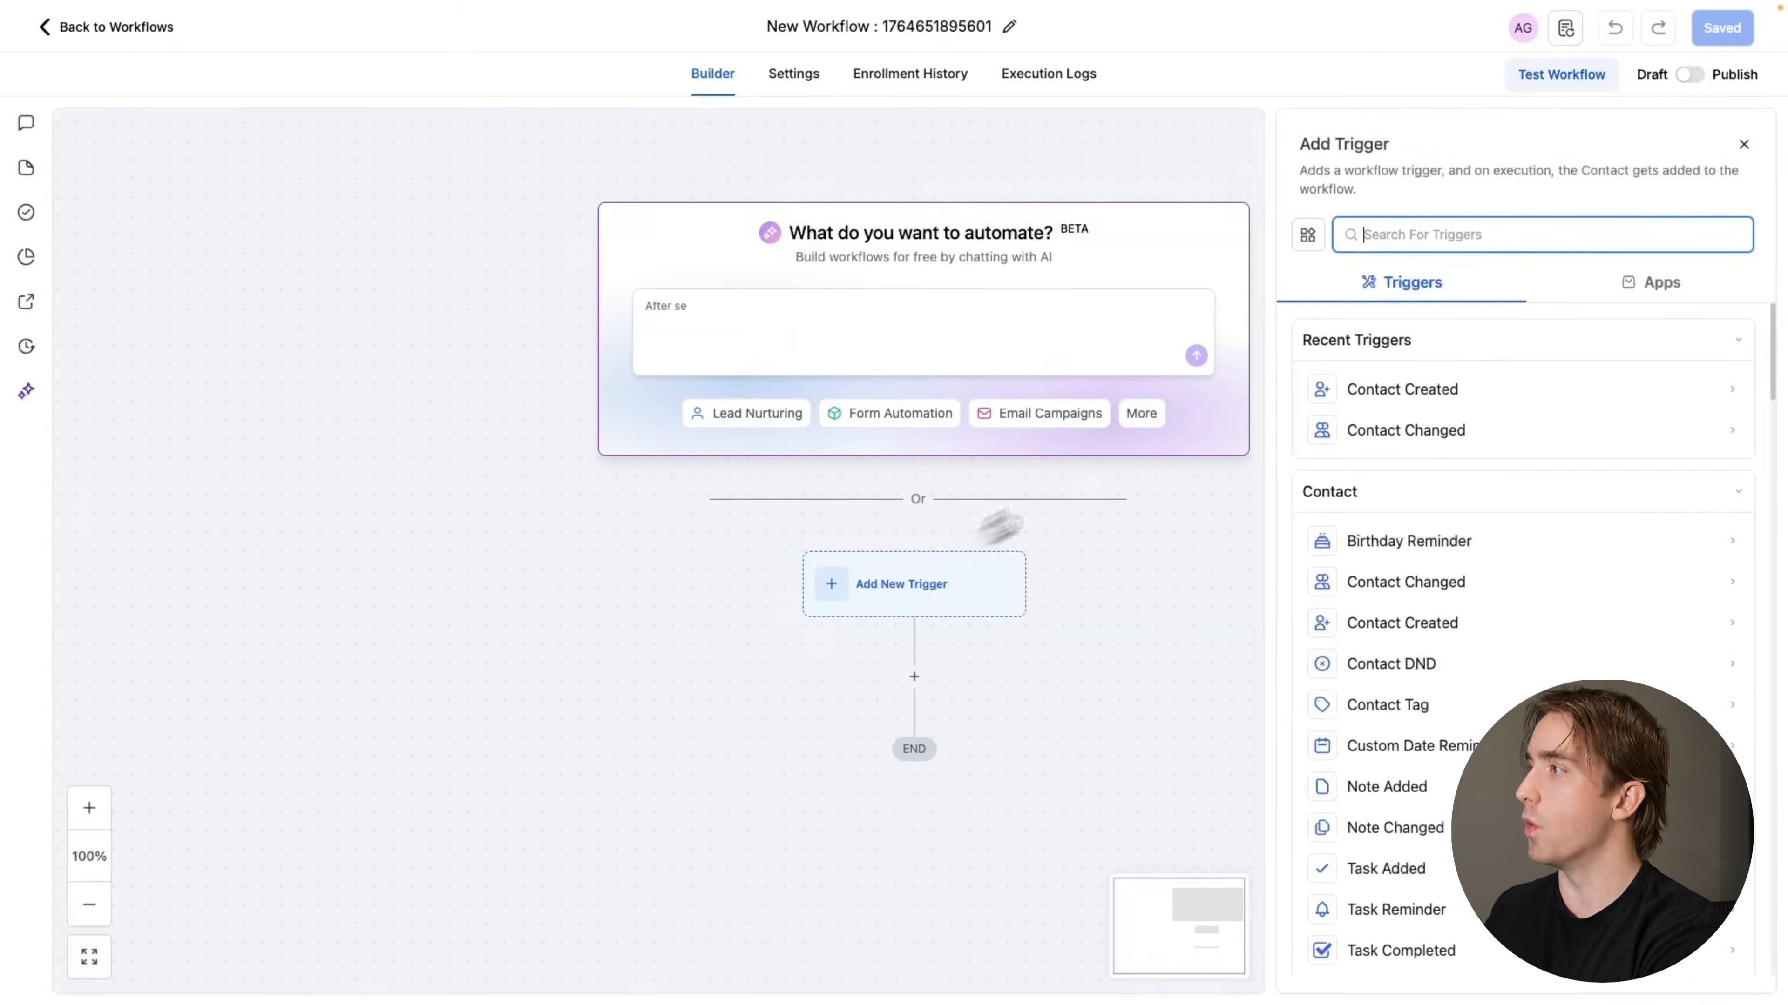
text(form)
click(1508, 387)
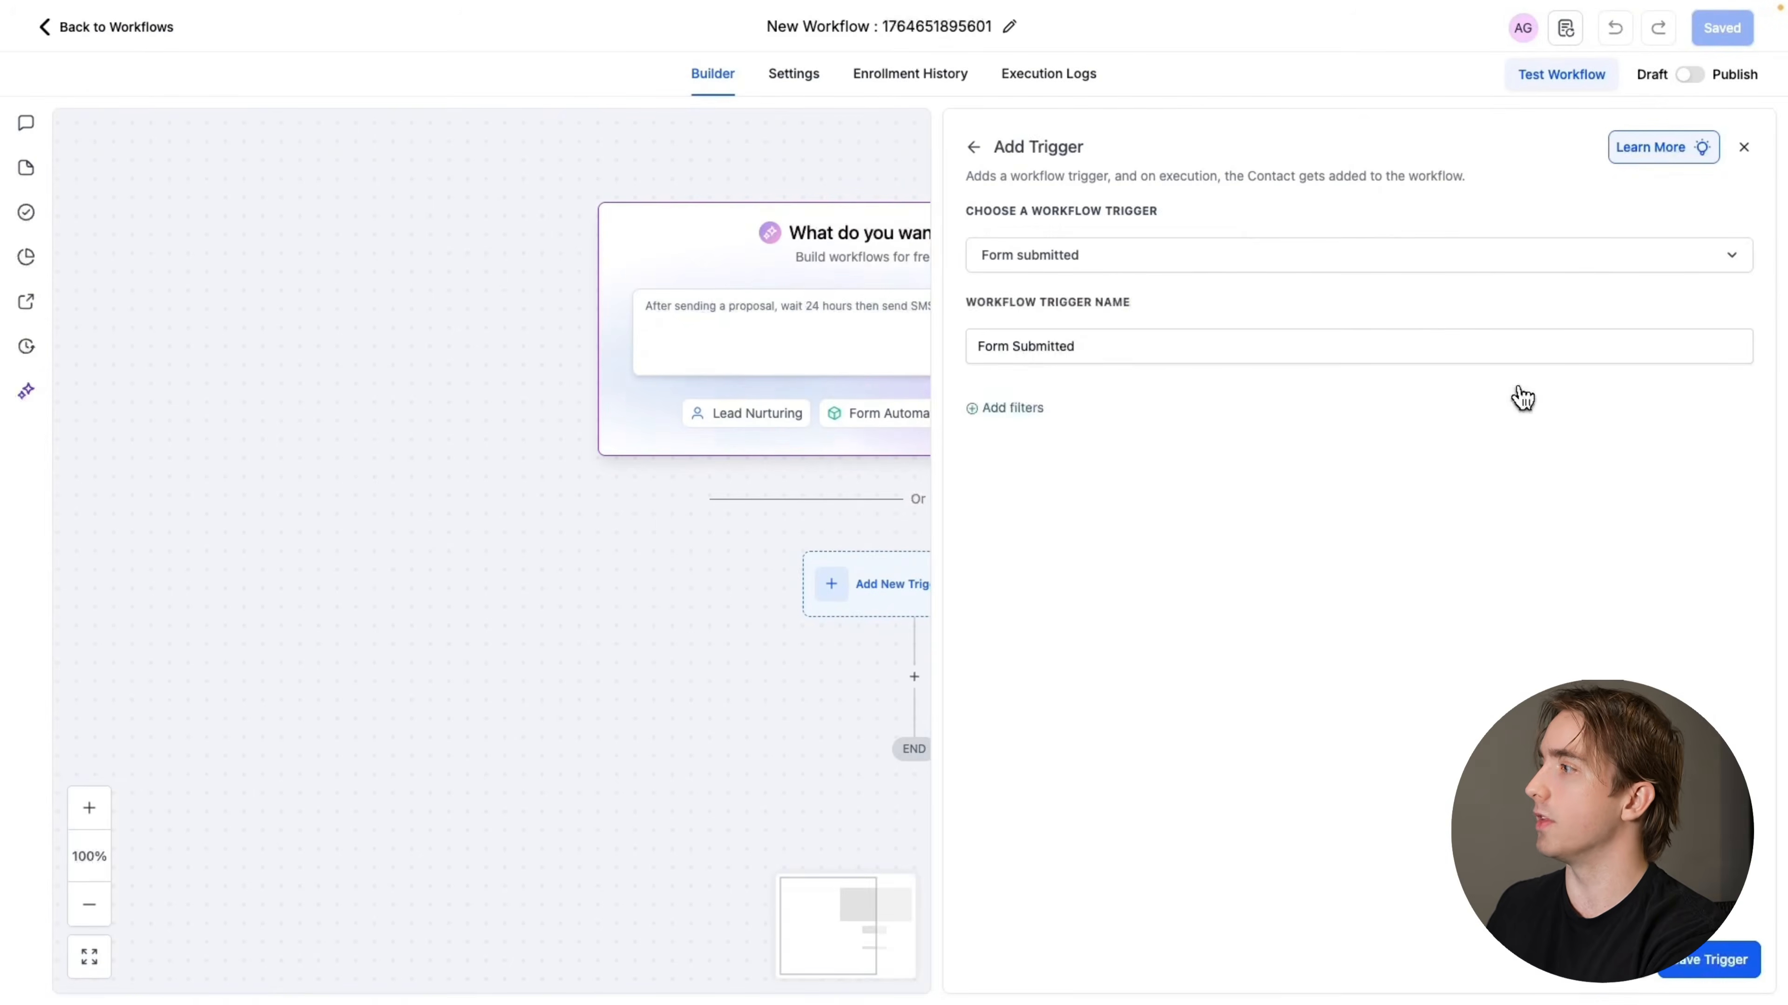
Add a "Form is" filter for Support Form to the trigger and save the trigger
click(1040, 411)
click(1049, 435)
click(1045, 560)
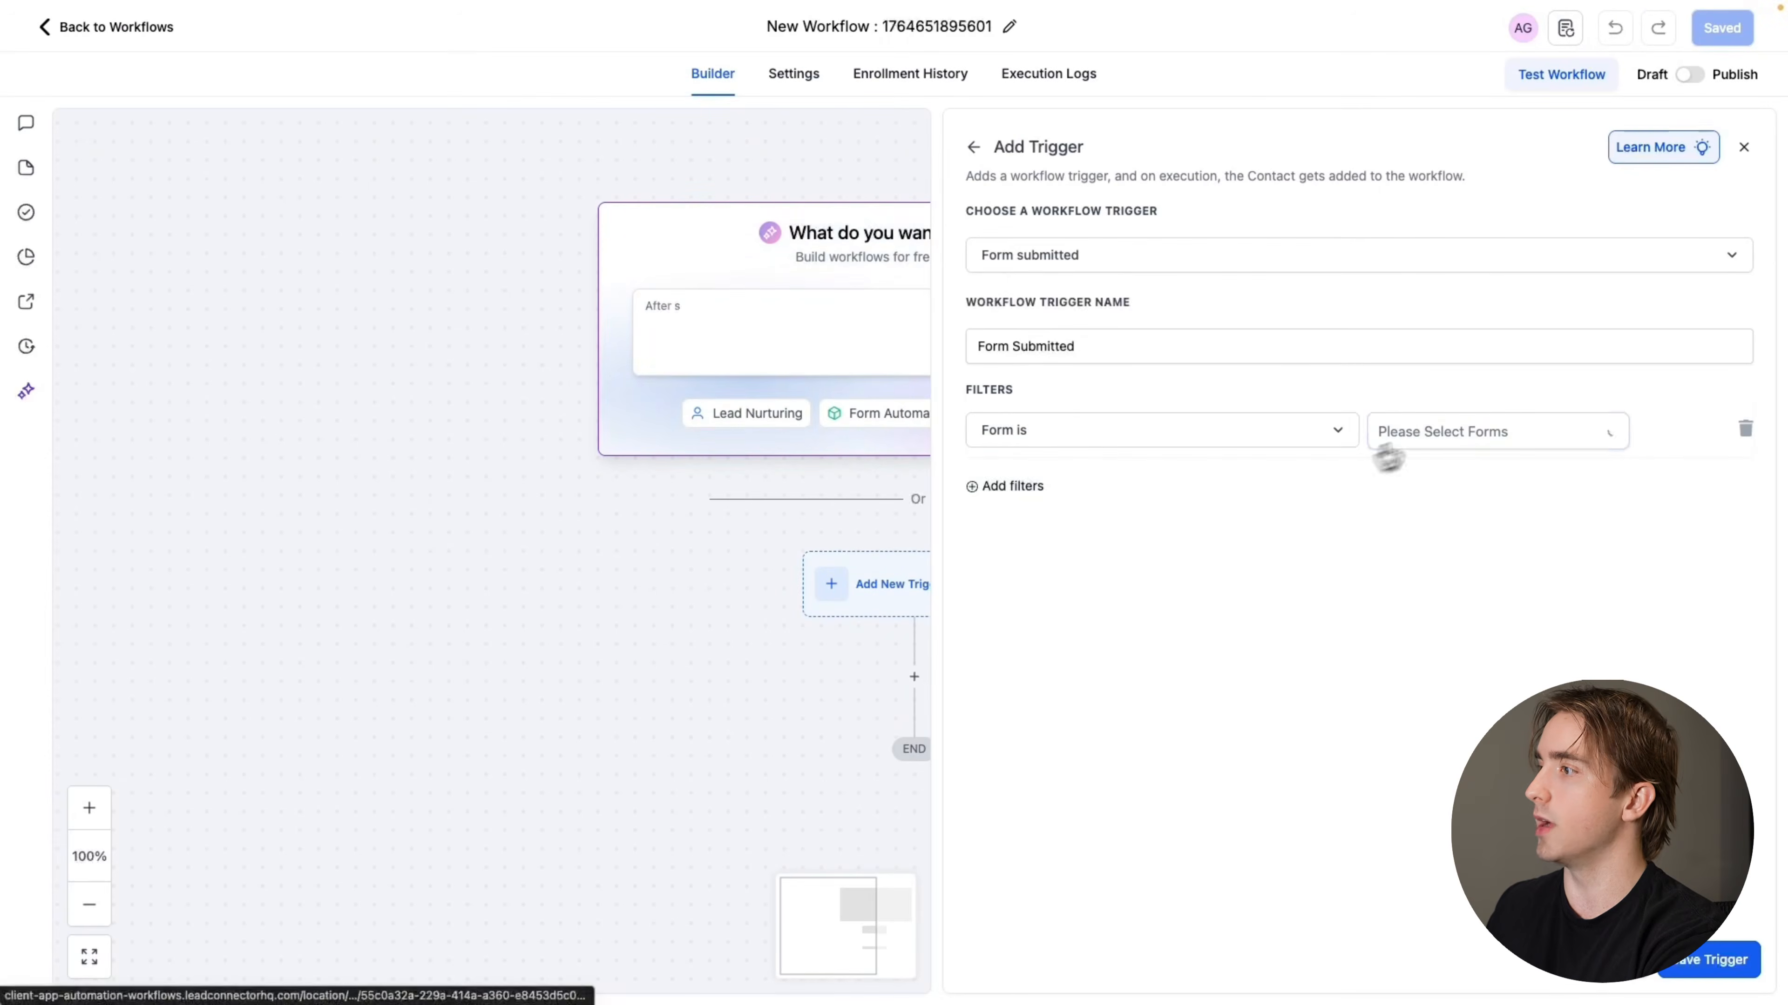
click(1443, 434)
click(1436, 479)
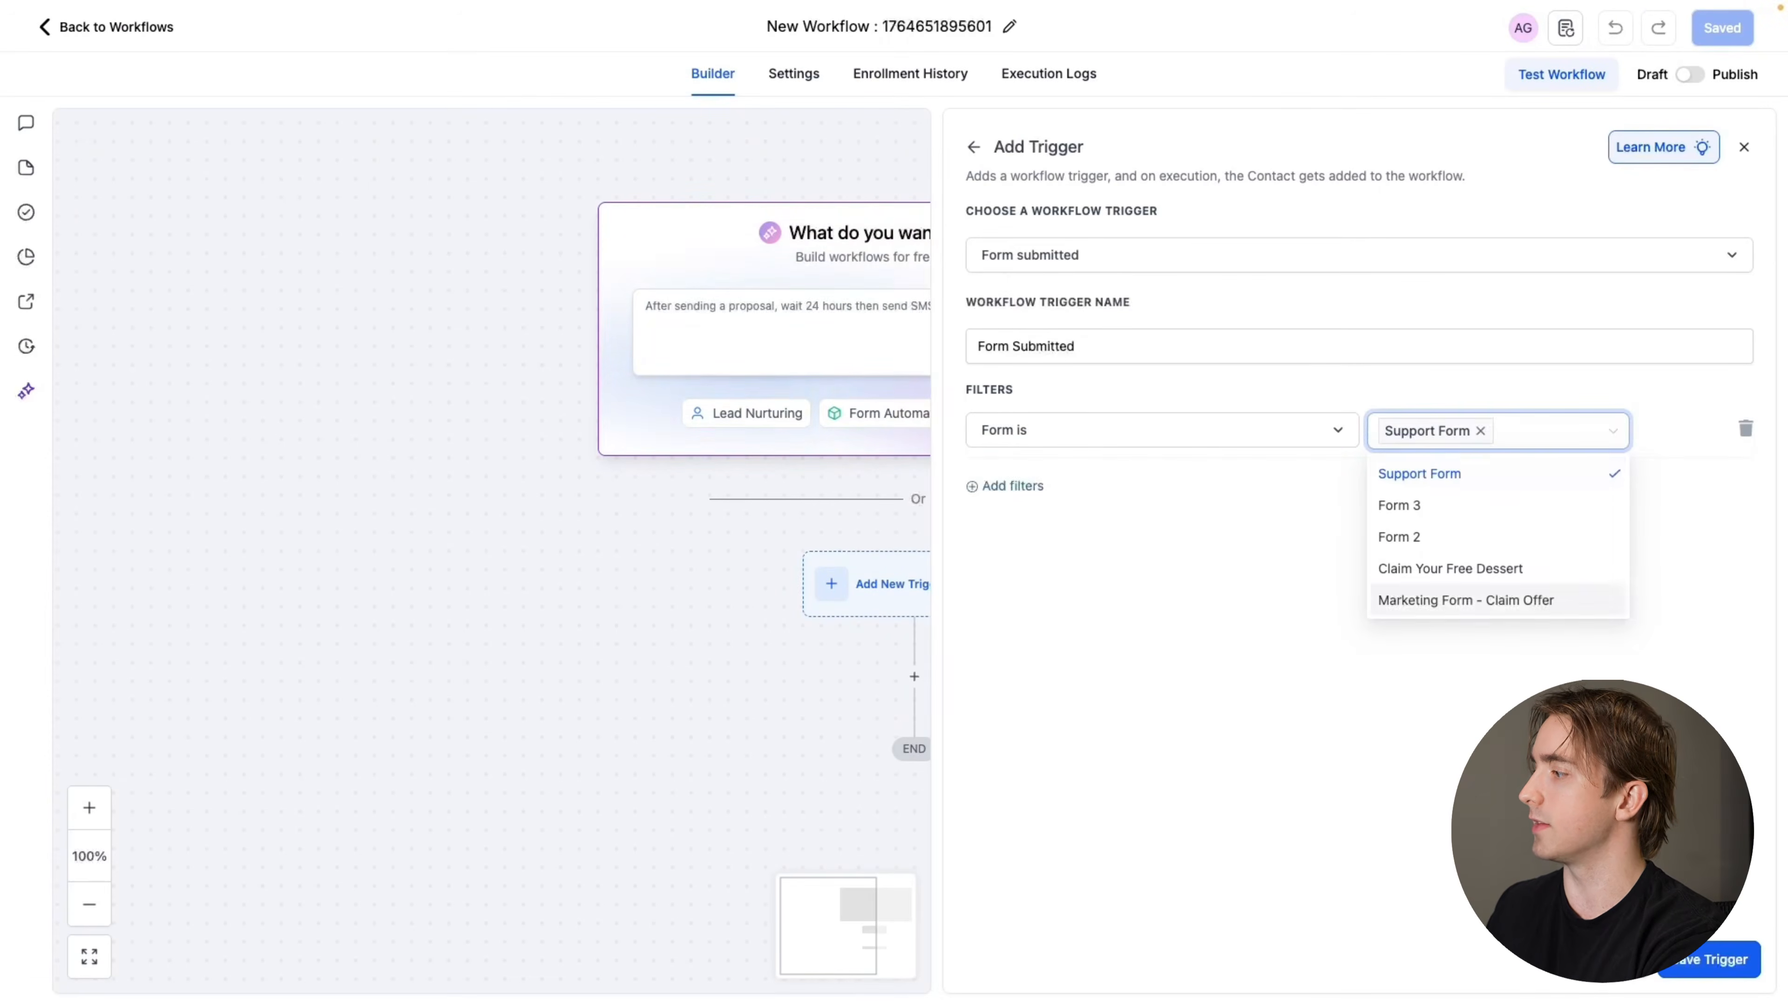
click(1696, 975)
Add an Add Task action below the Form Submitted trigger
click(914, 712)
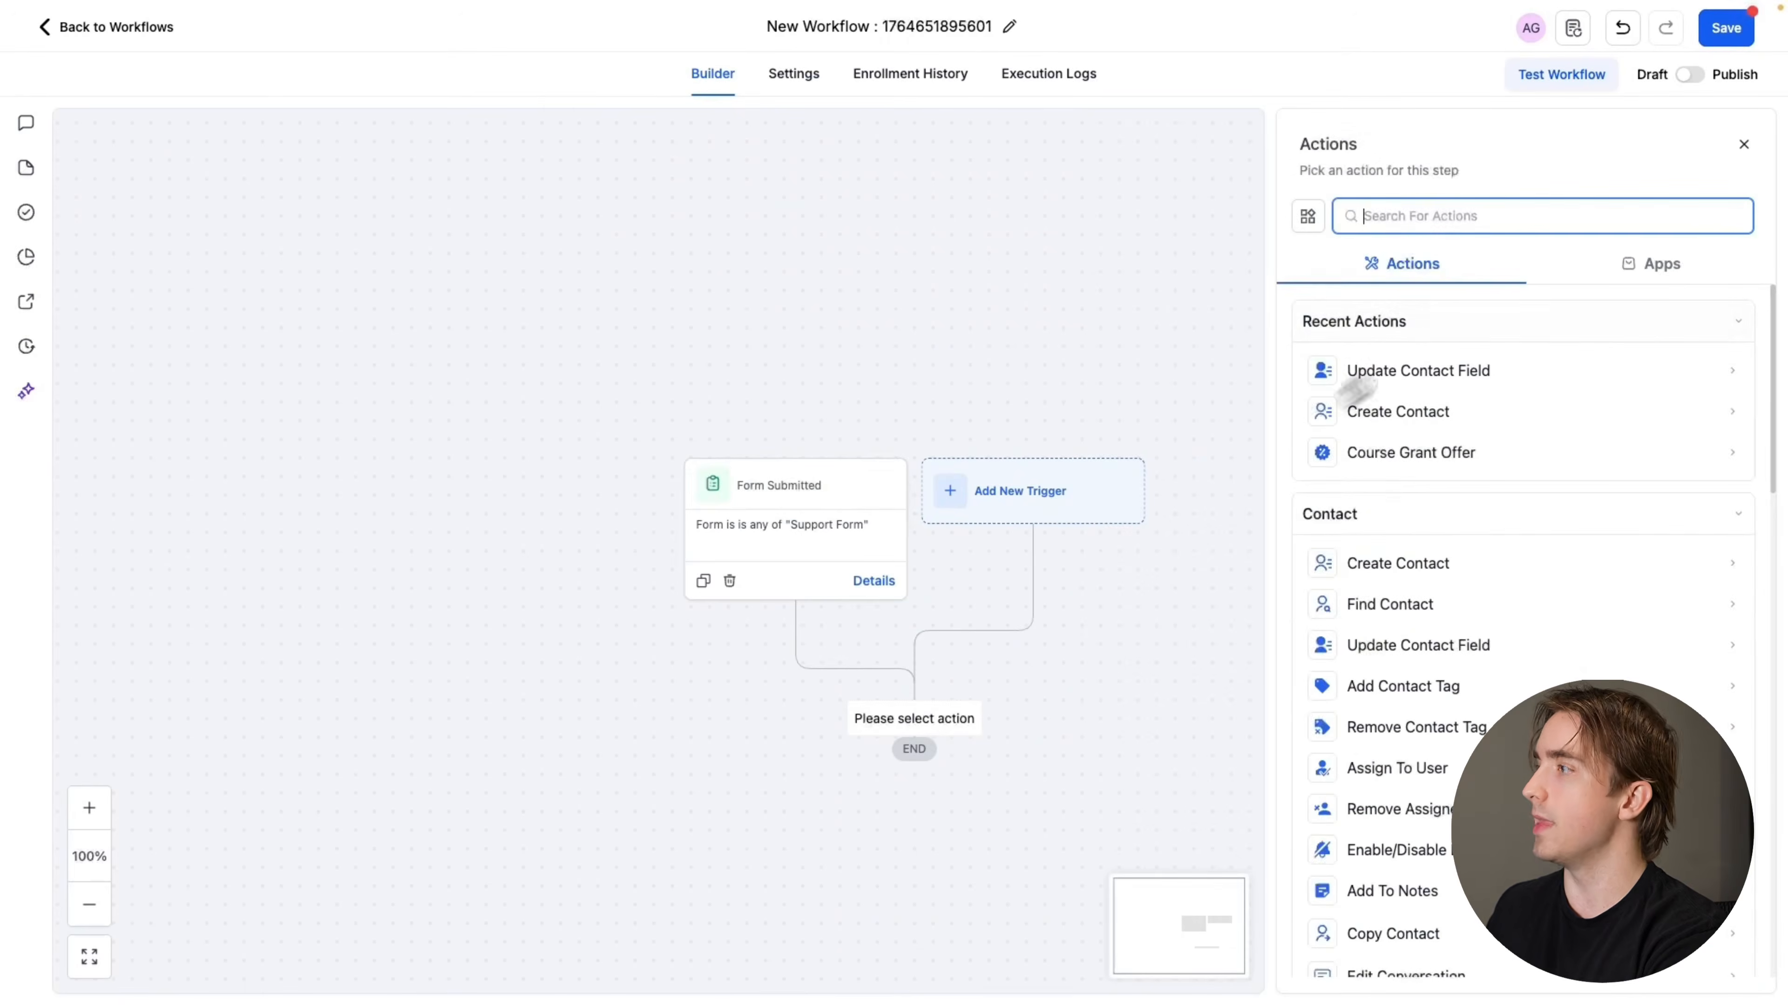
text(task)
click(1396, 379)
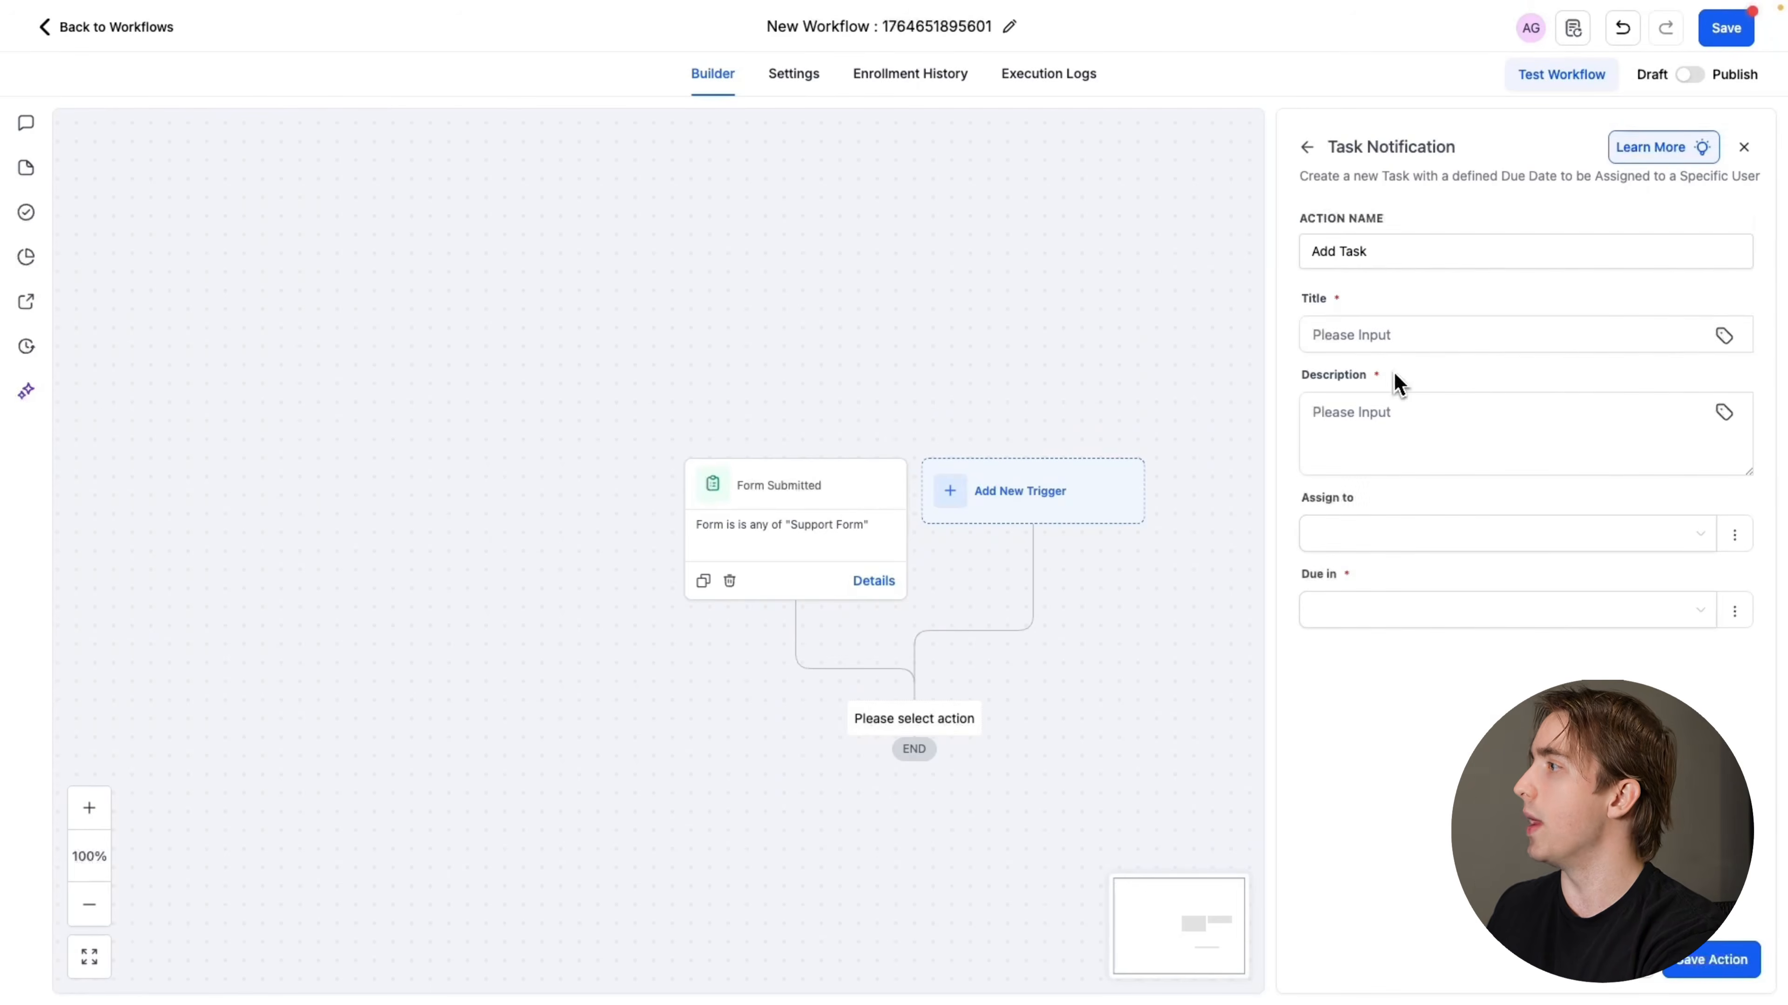
Set the task's title to "Support Needed for {{contact.email}}", inserting the contact's email as a custom value
click(1356, 335)
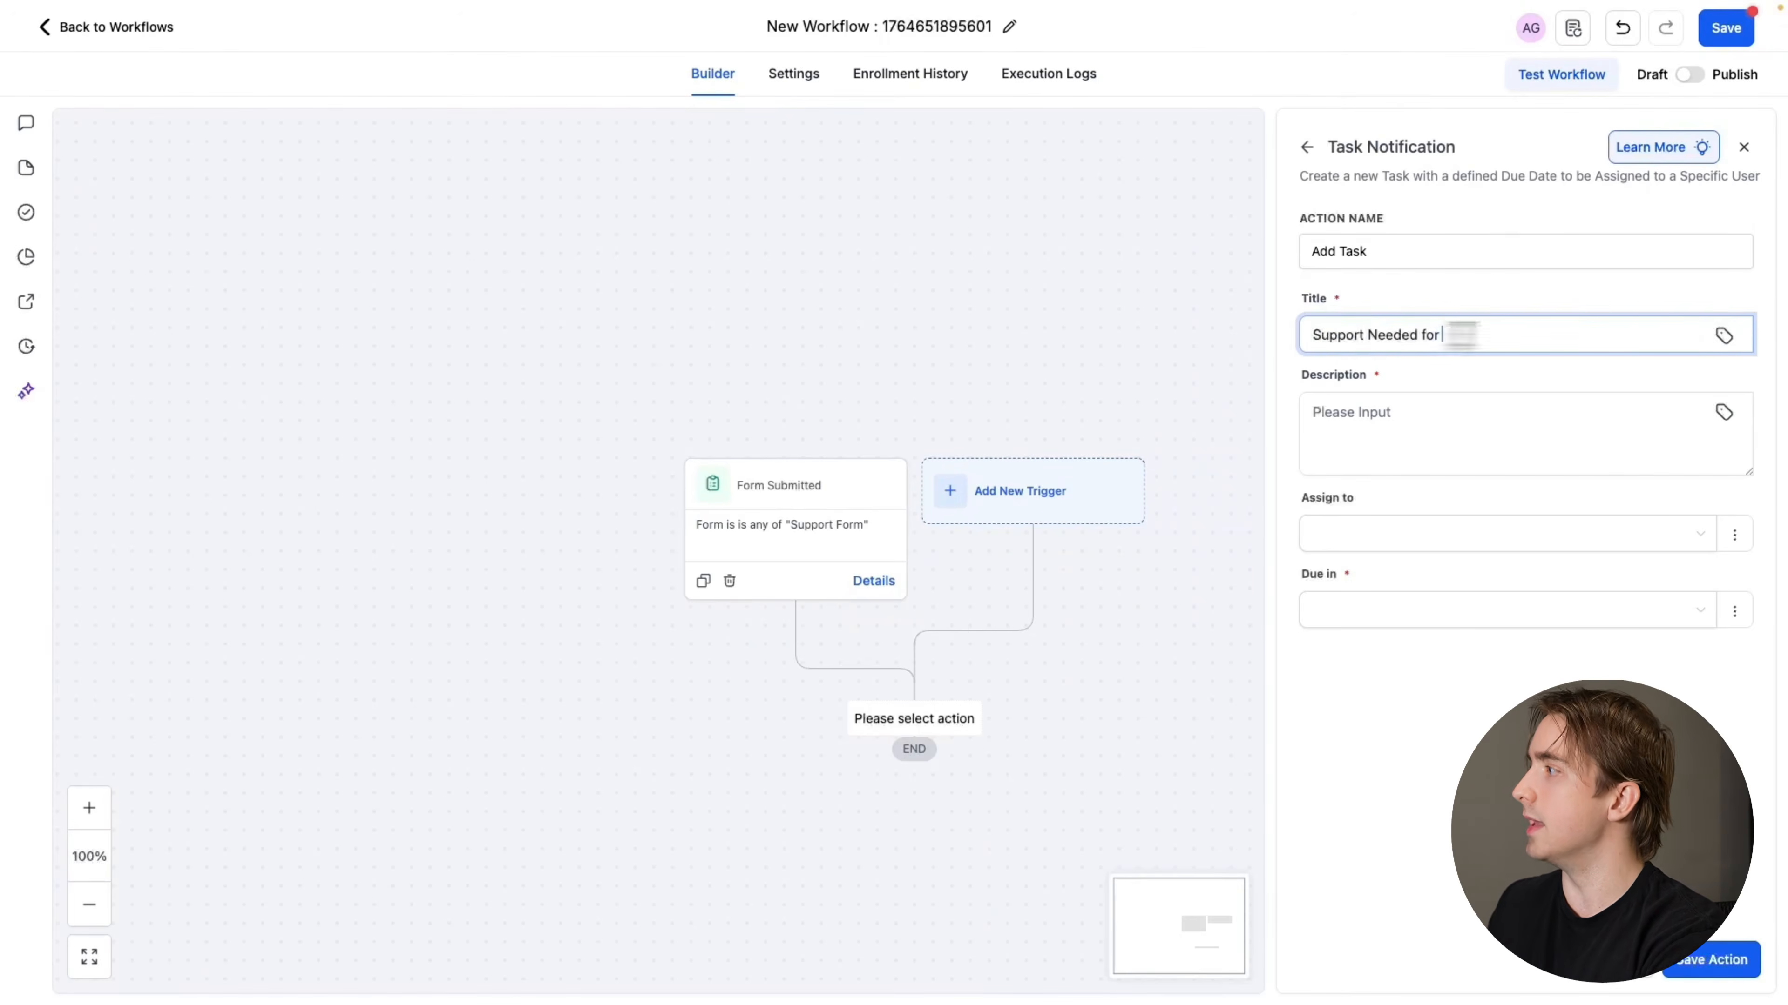
click(1724, 337)
text(em)
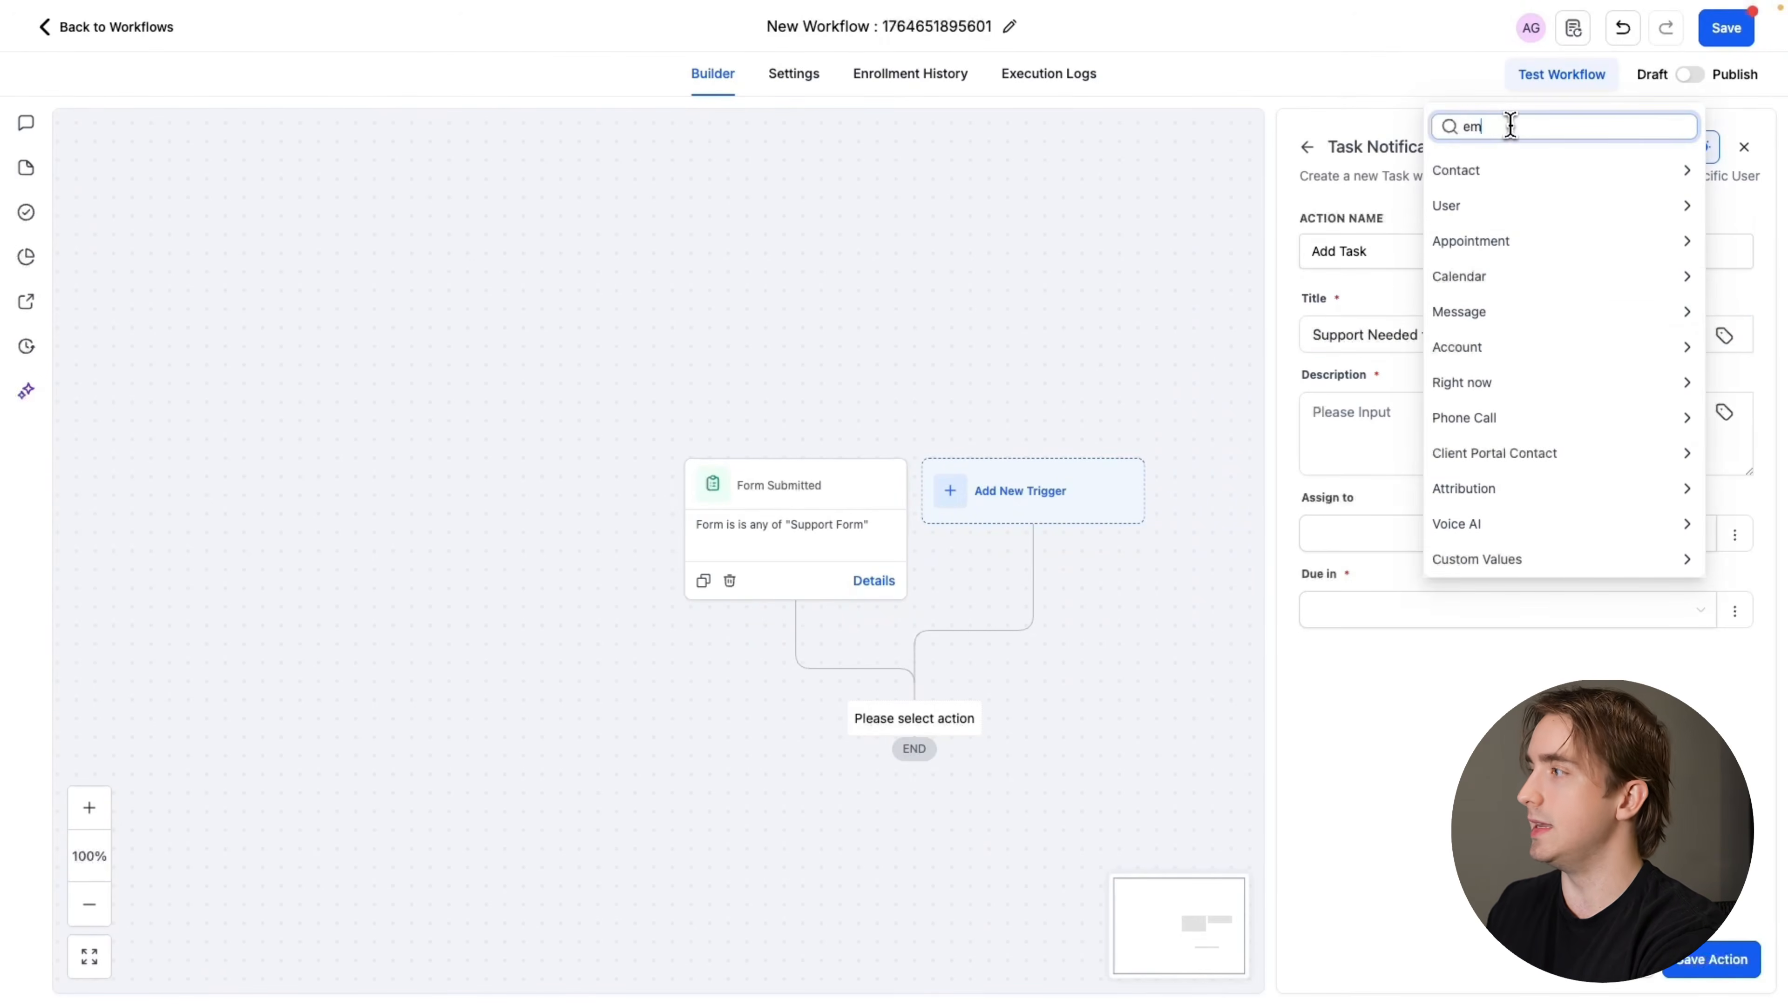
text(ail)
click(1493, 297)
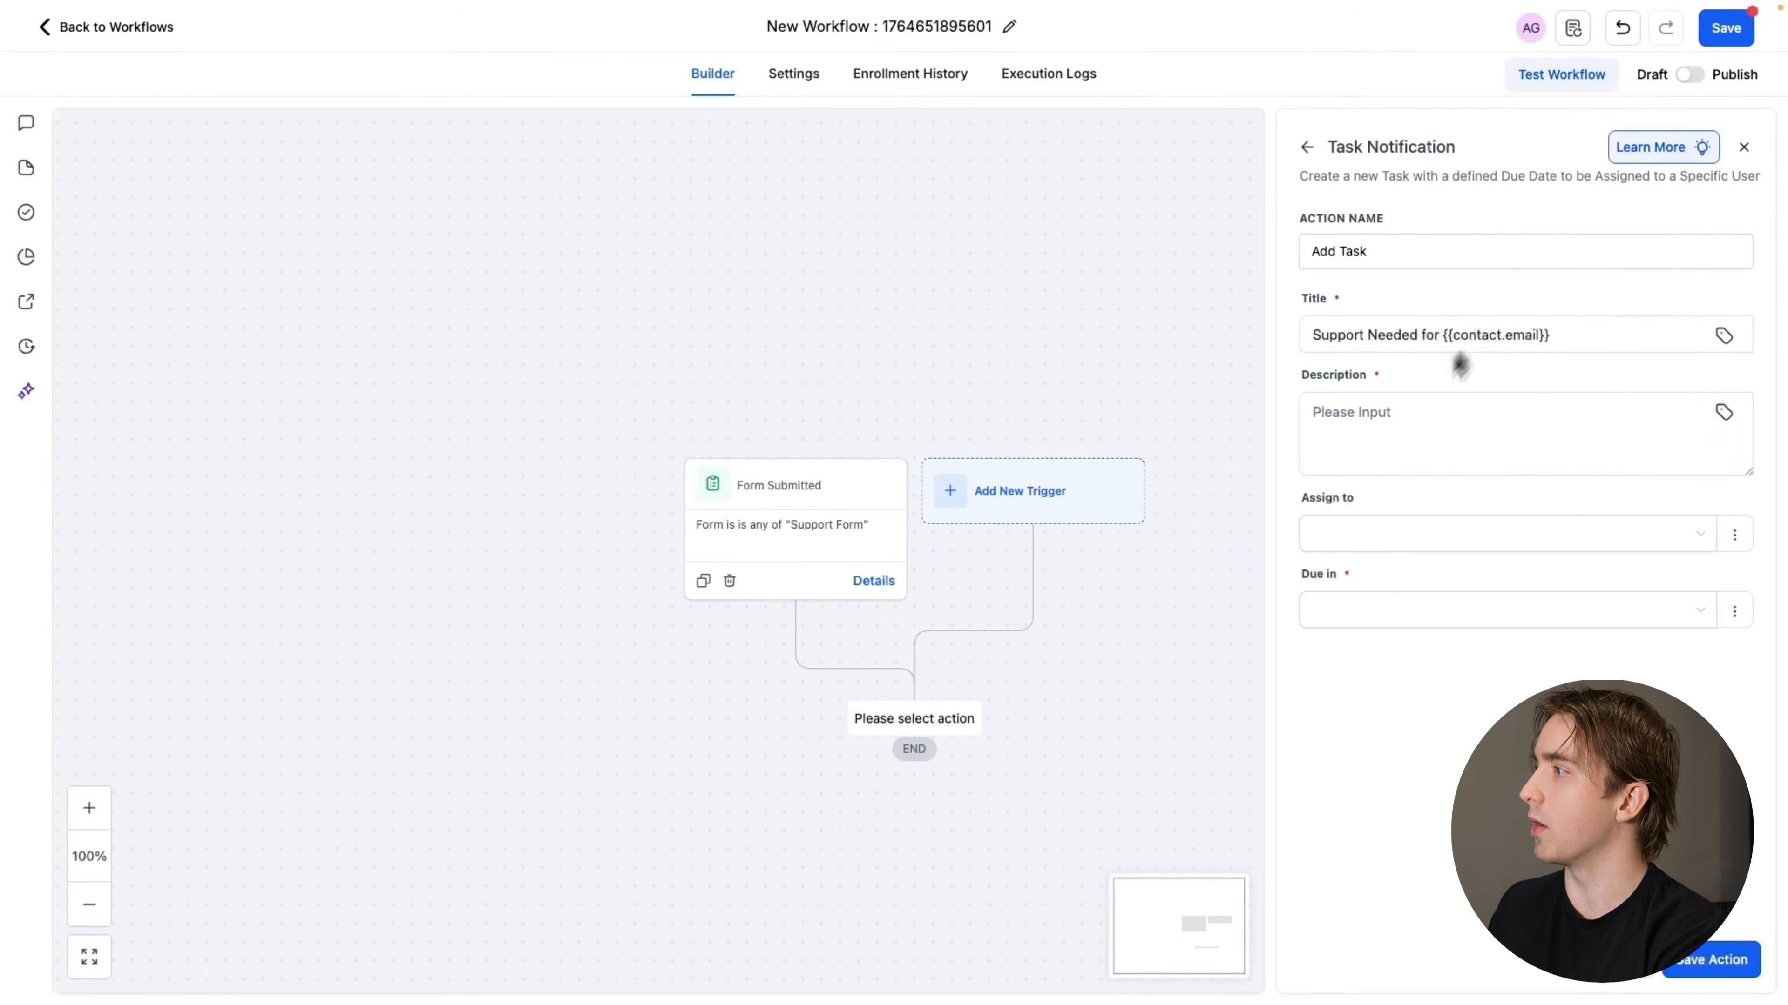
Fill the task's description with the "What do you need help with?" and "Additional Notes" custom fields on separate lines
click(1379, 428)
click(1724, 412)
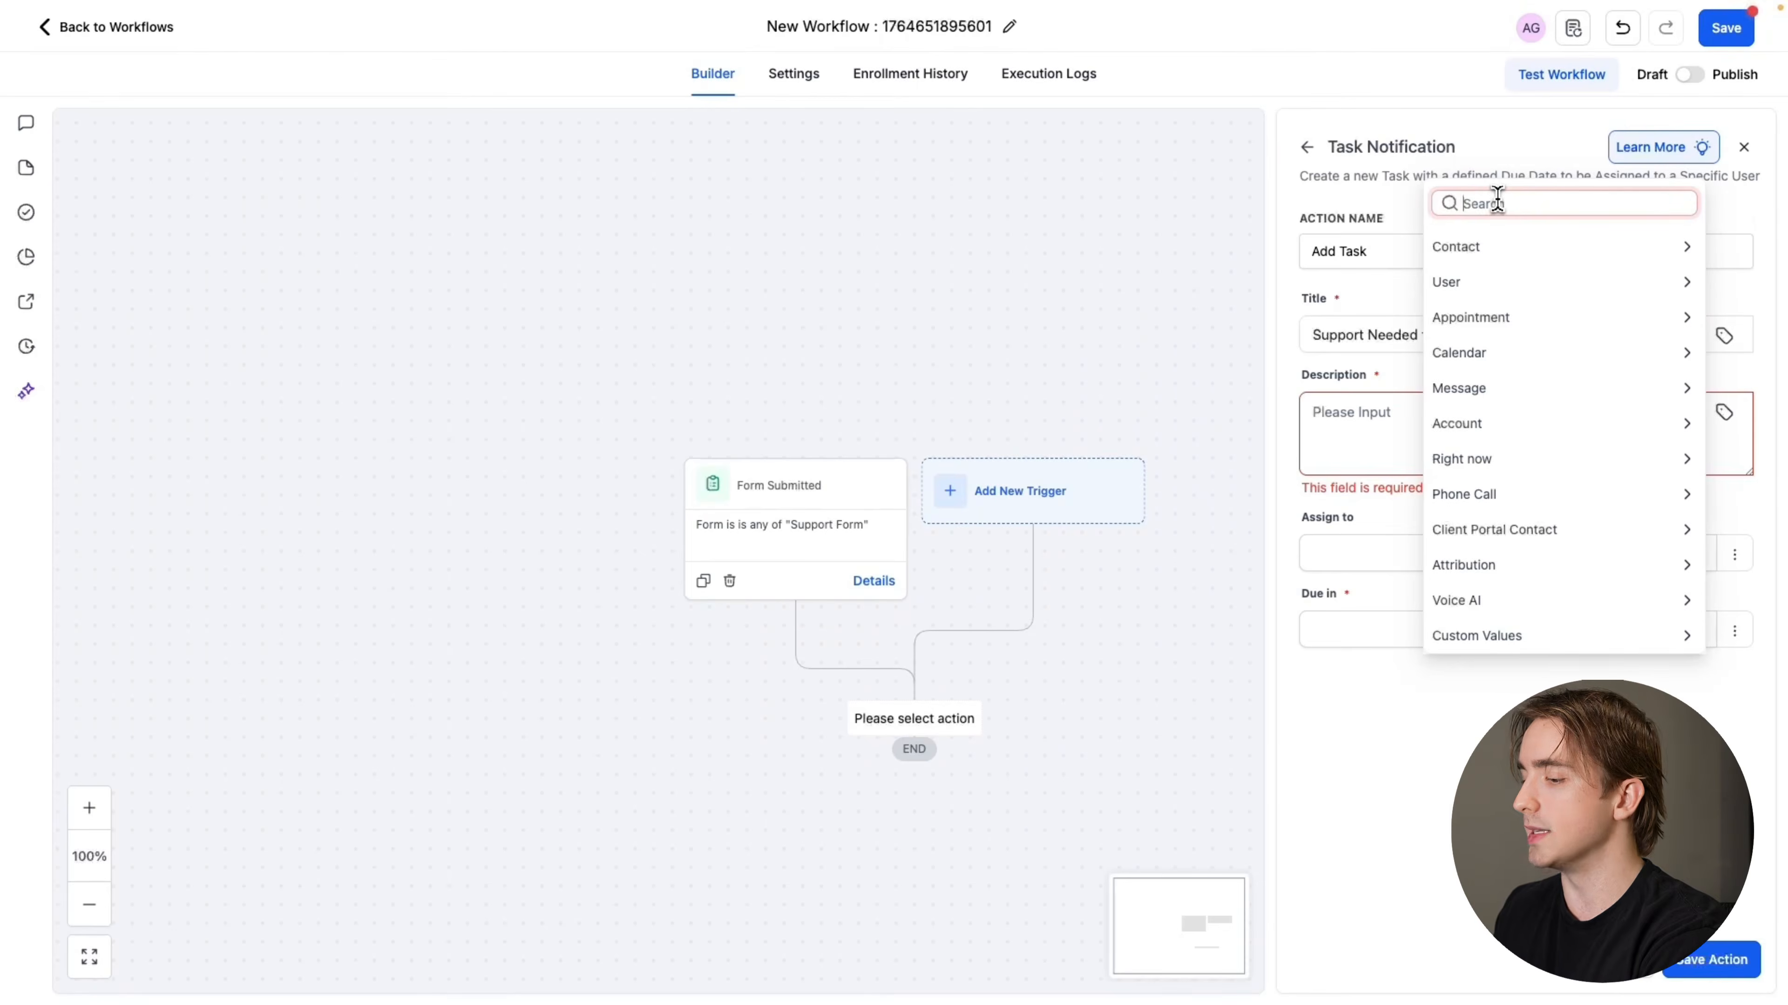
text(what)
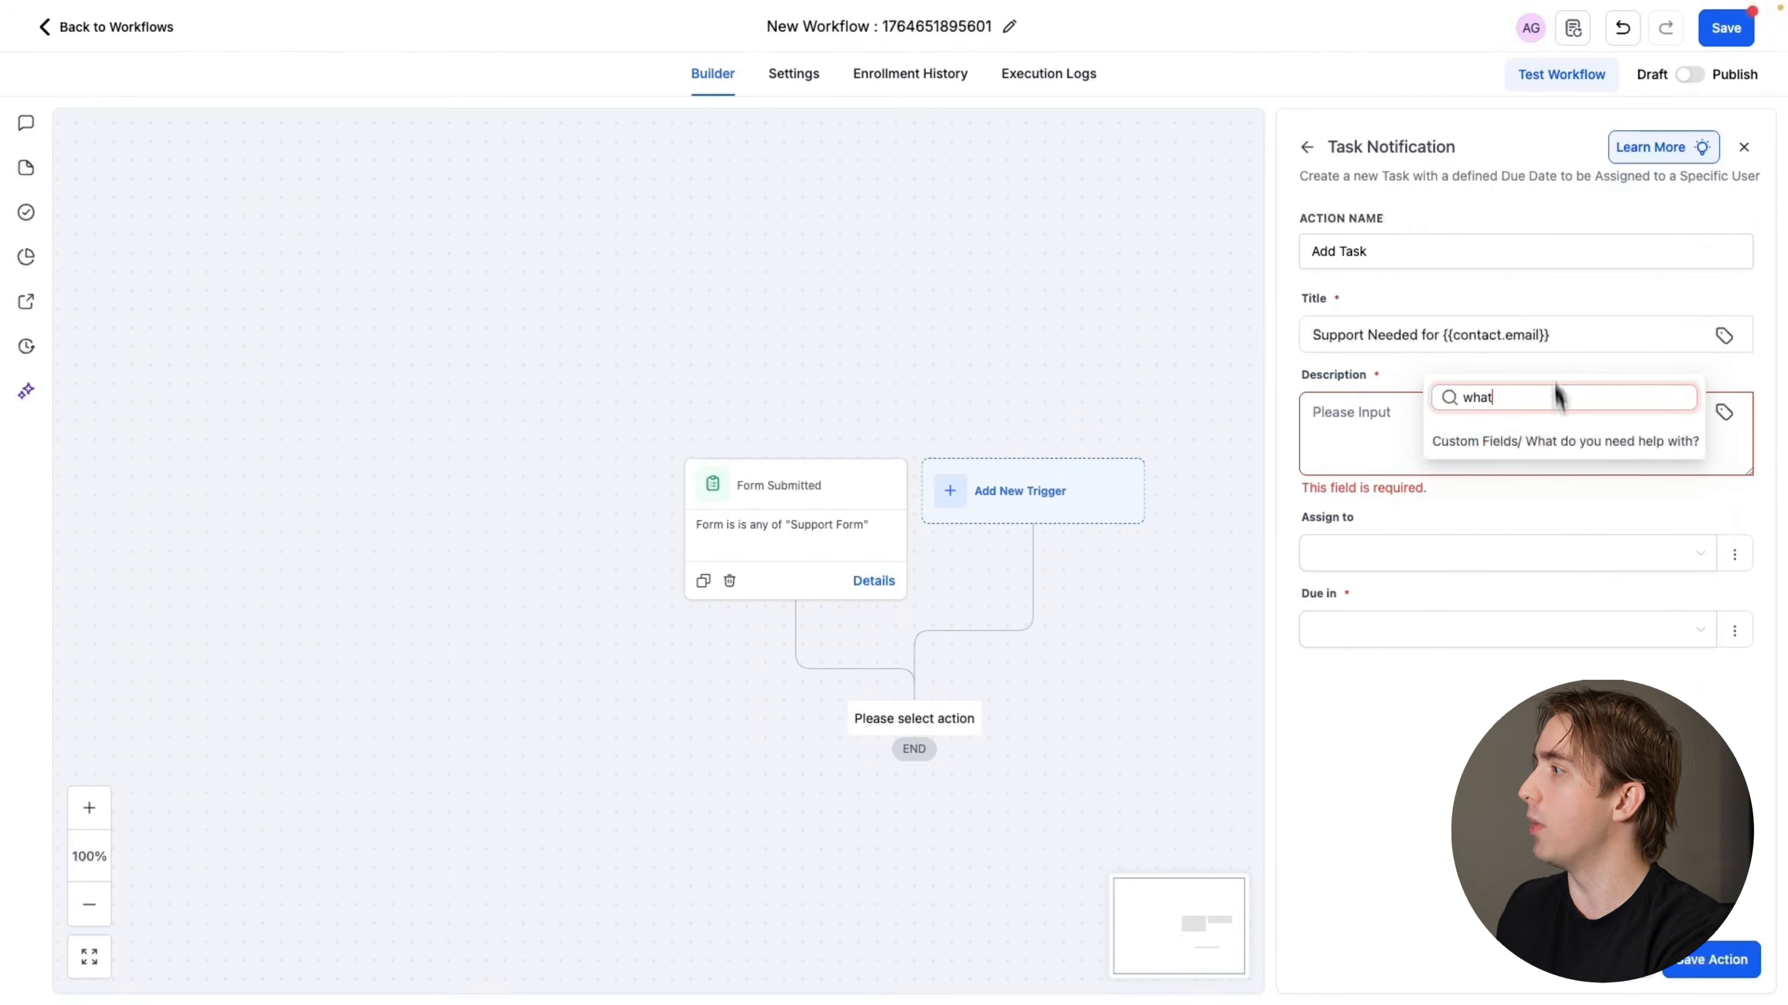
click(1561, 441)
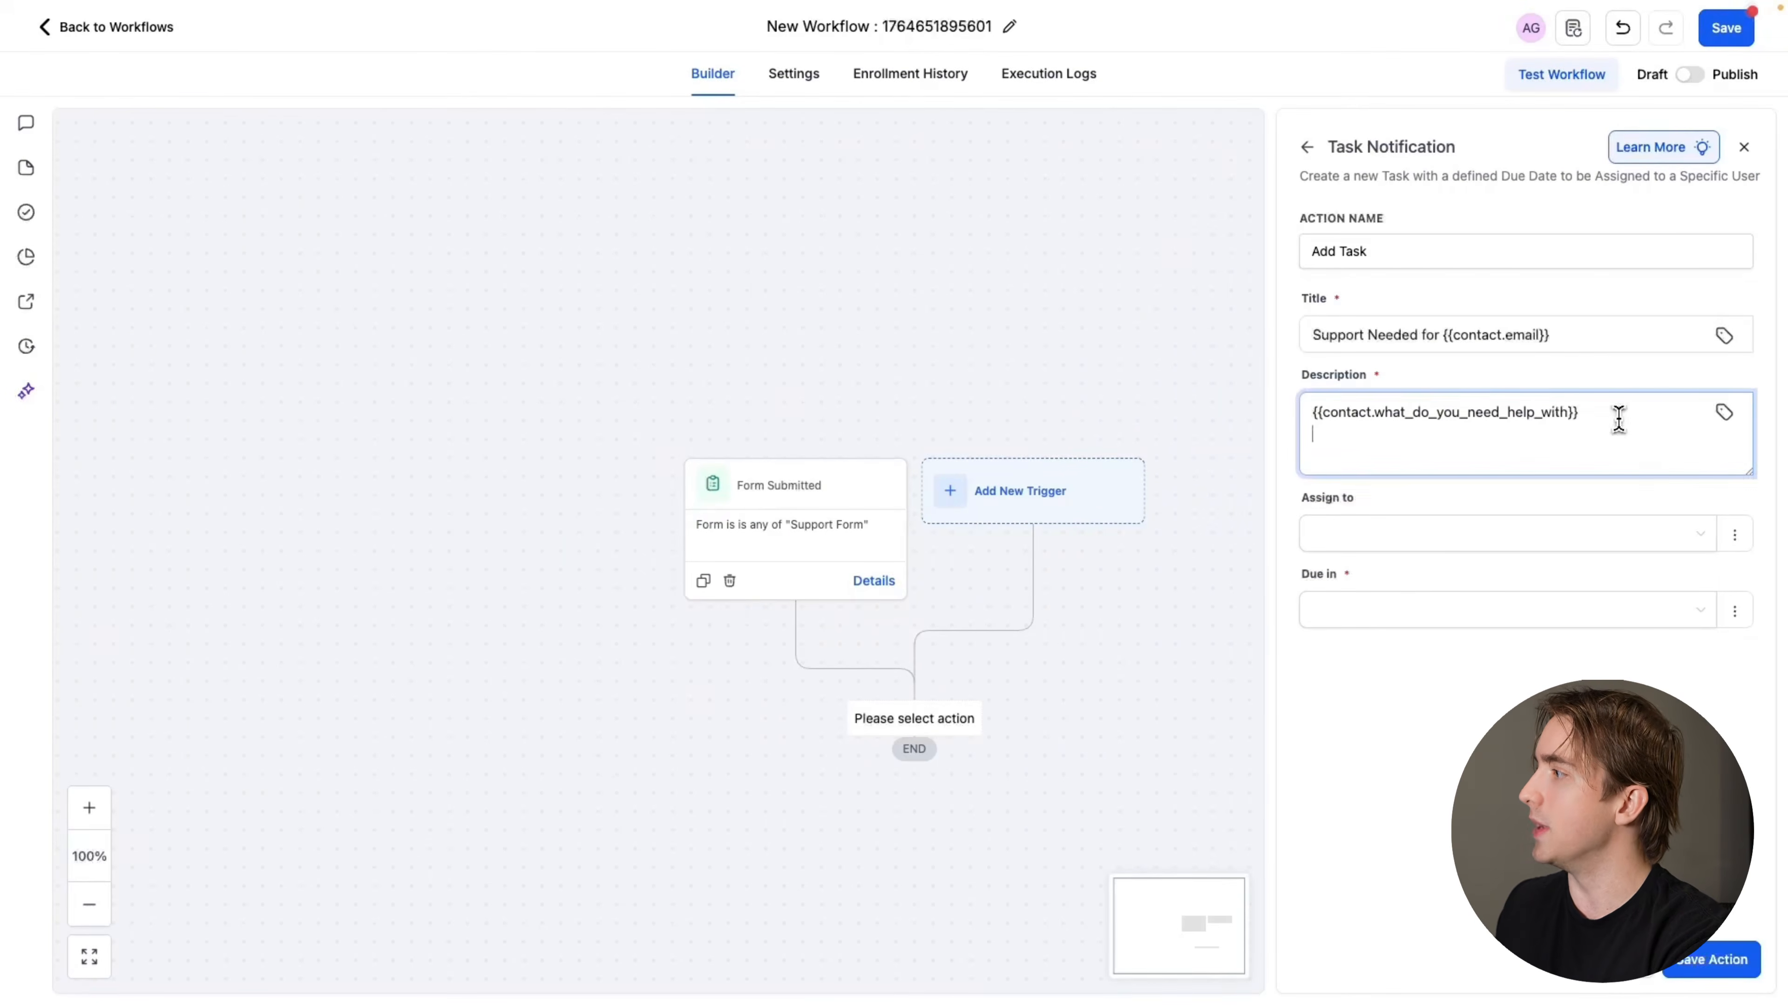
click(1723, 412)
double_click(1506, 397)
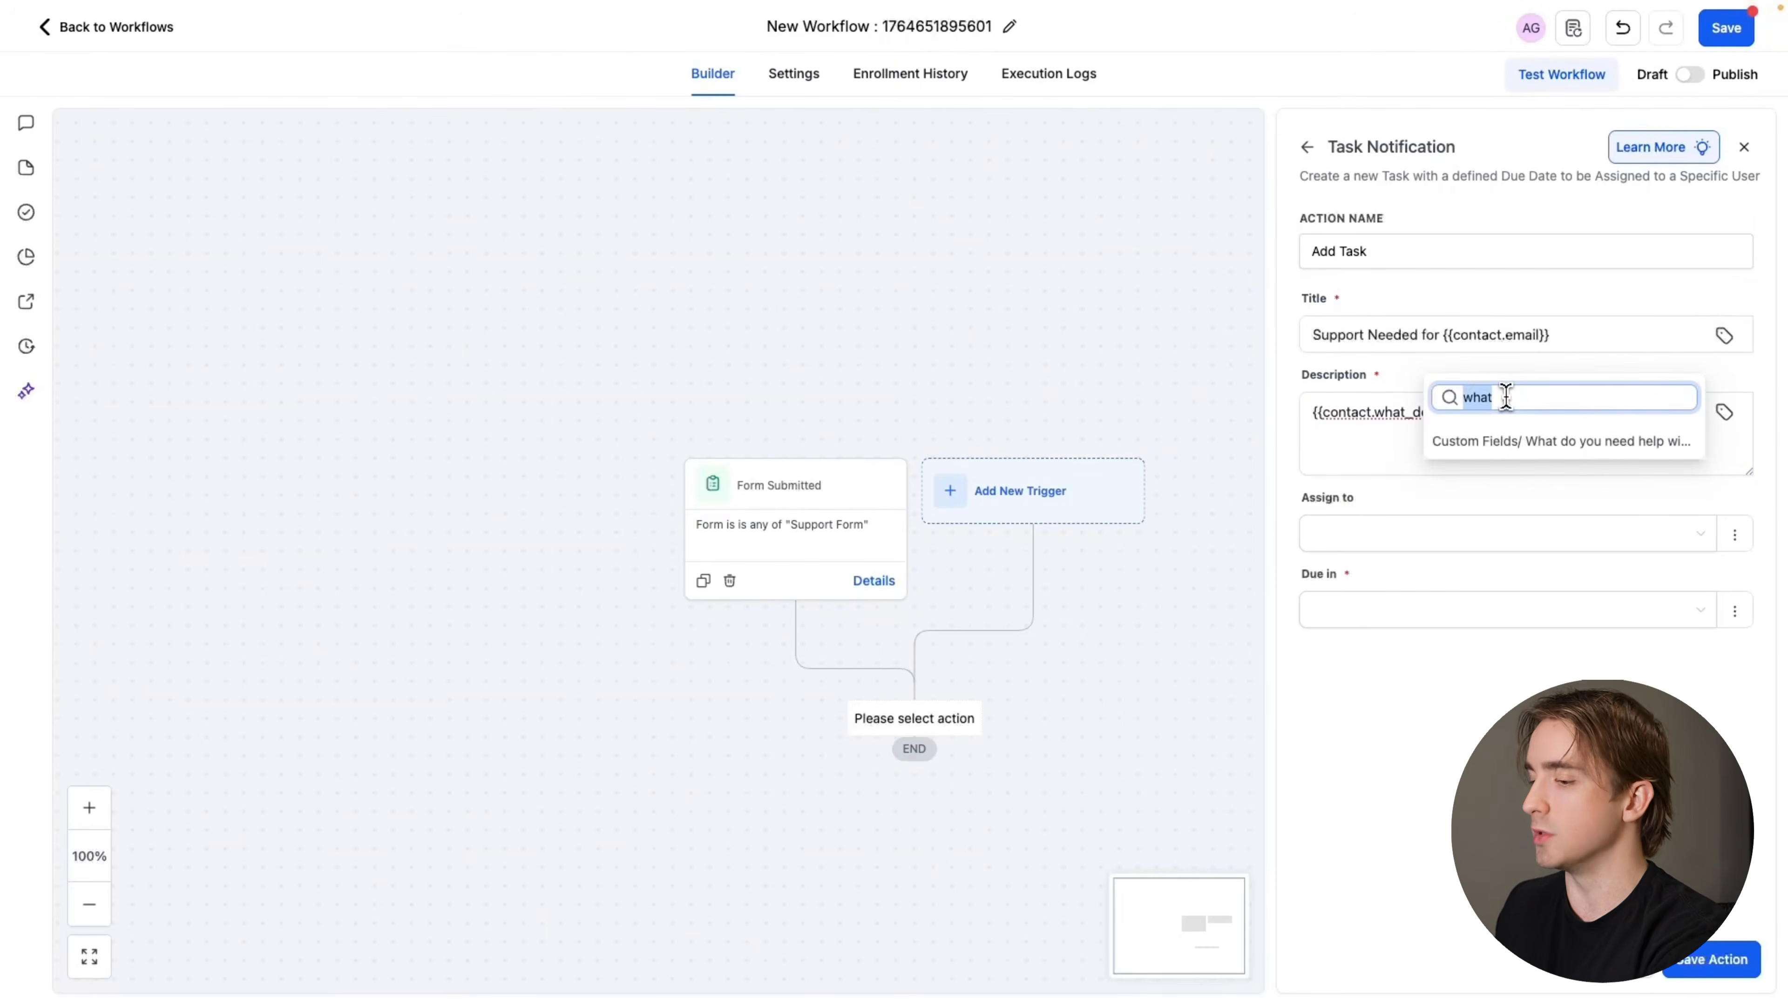
text(additional)
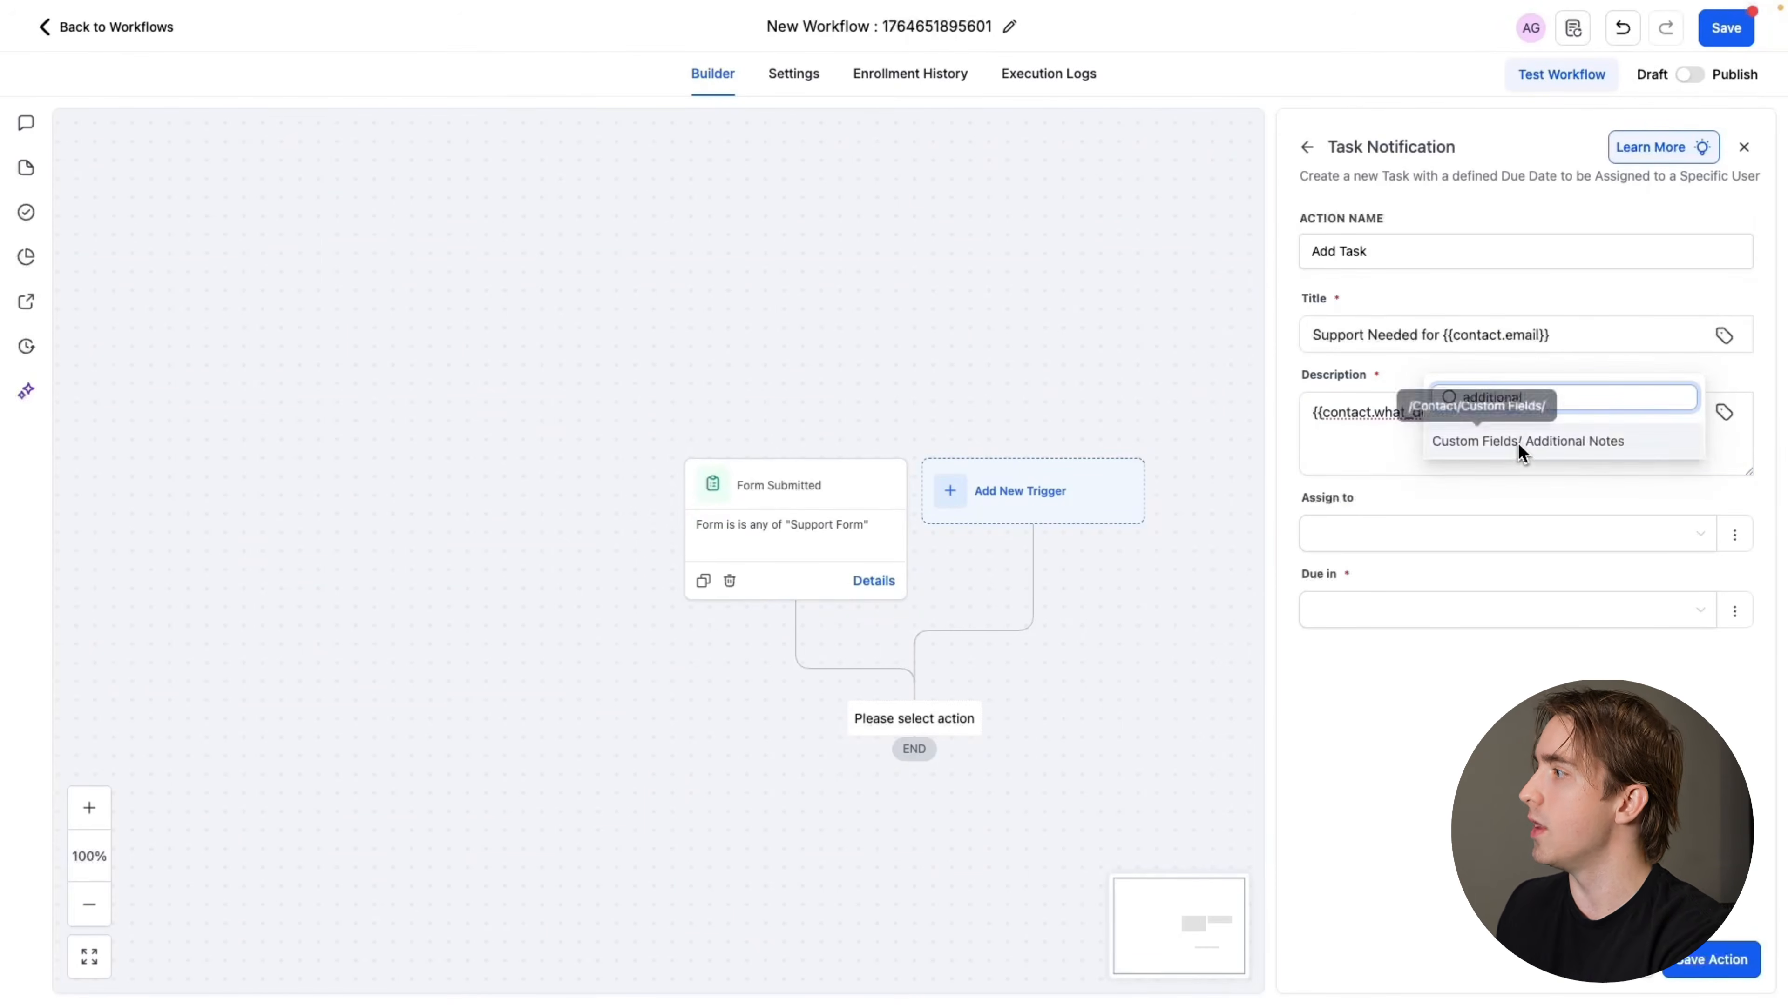
click(1518, 441)
drag(1544, 440, 1290, 396)
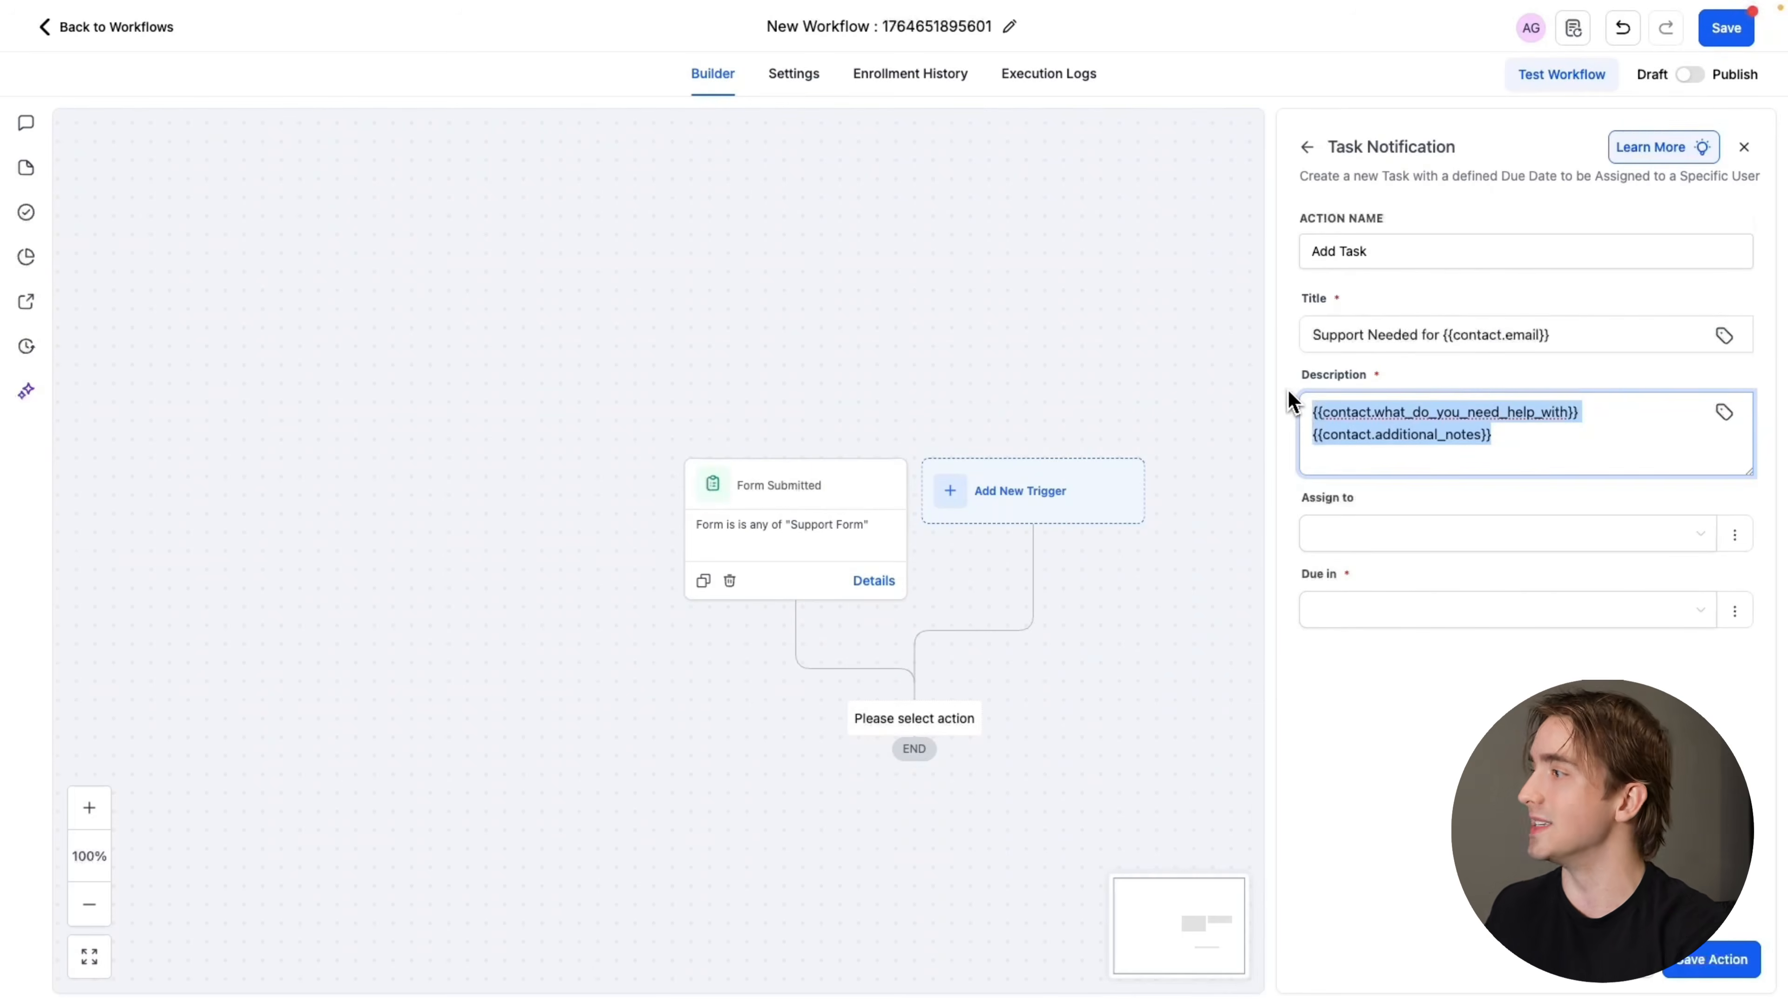
Save the Add Task action with a due time of 3 Days, and publish and save the workflow
click(1410, 502)
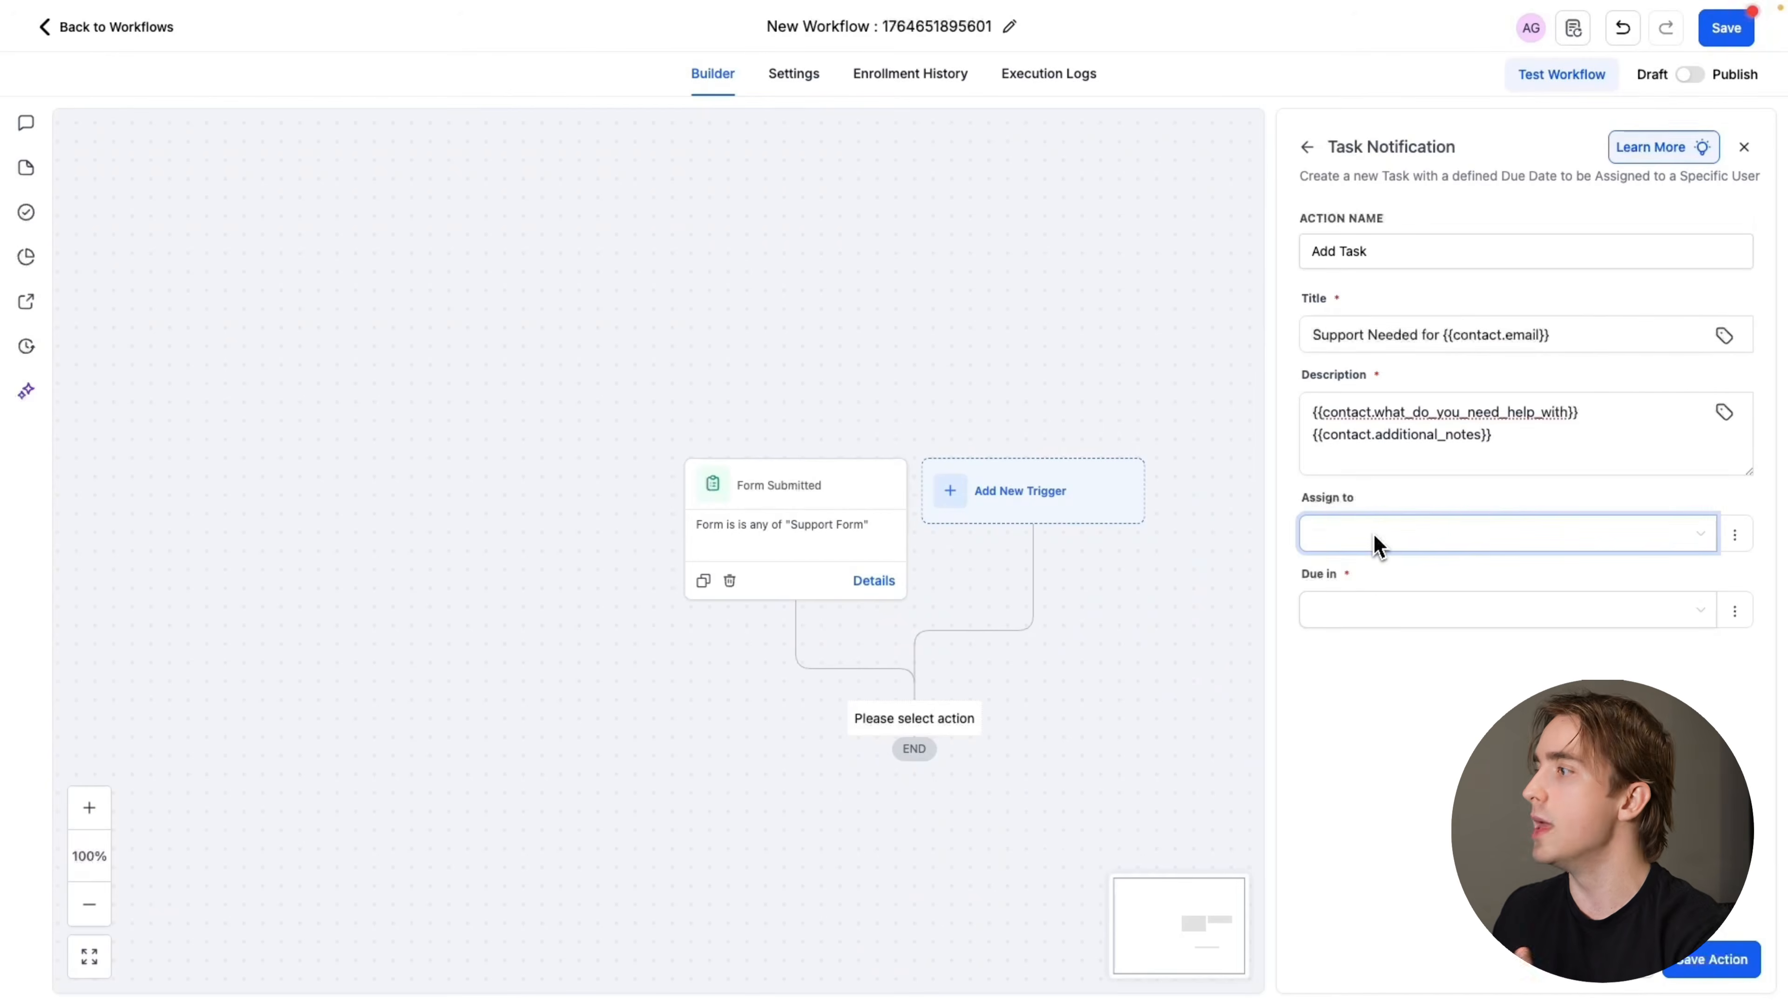
click(1387, 611)
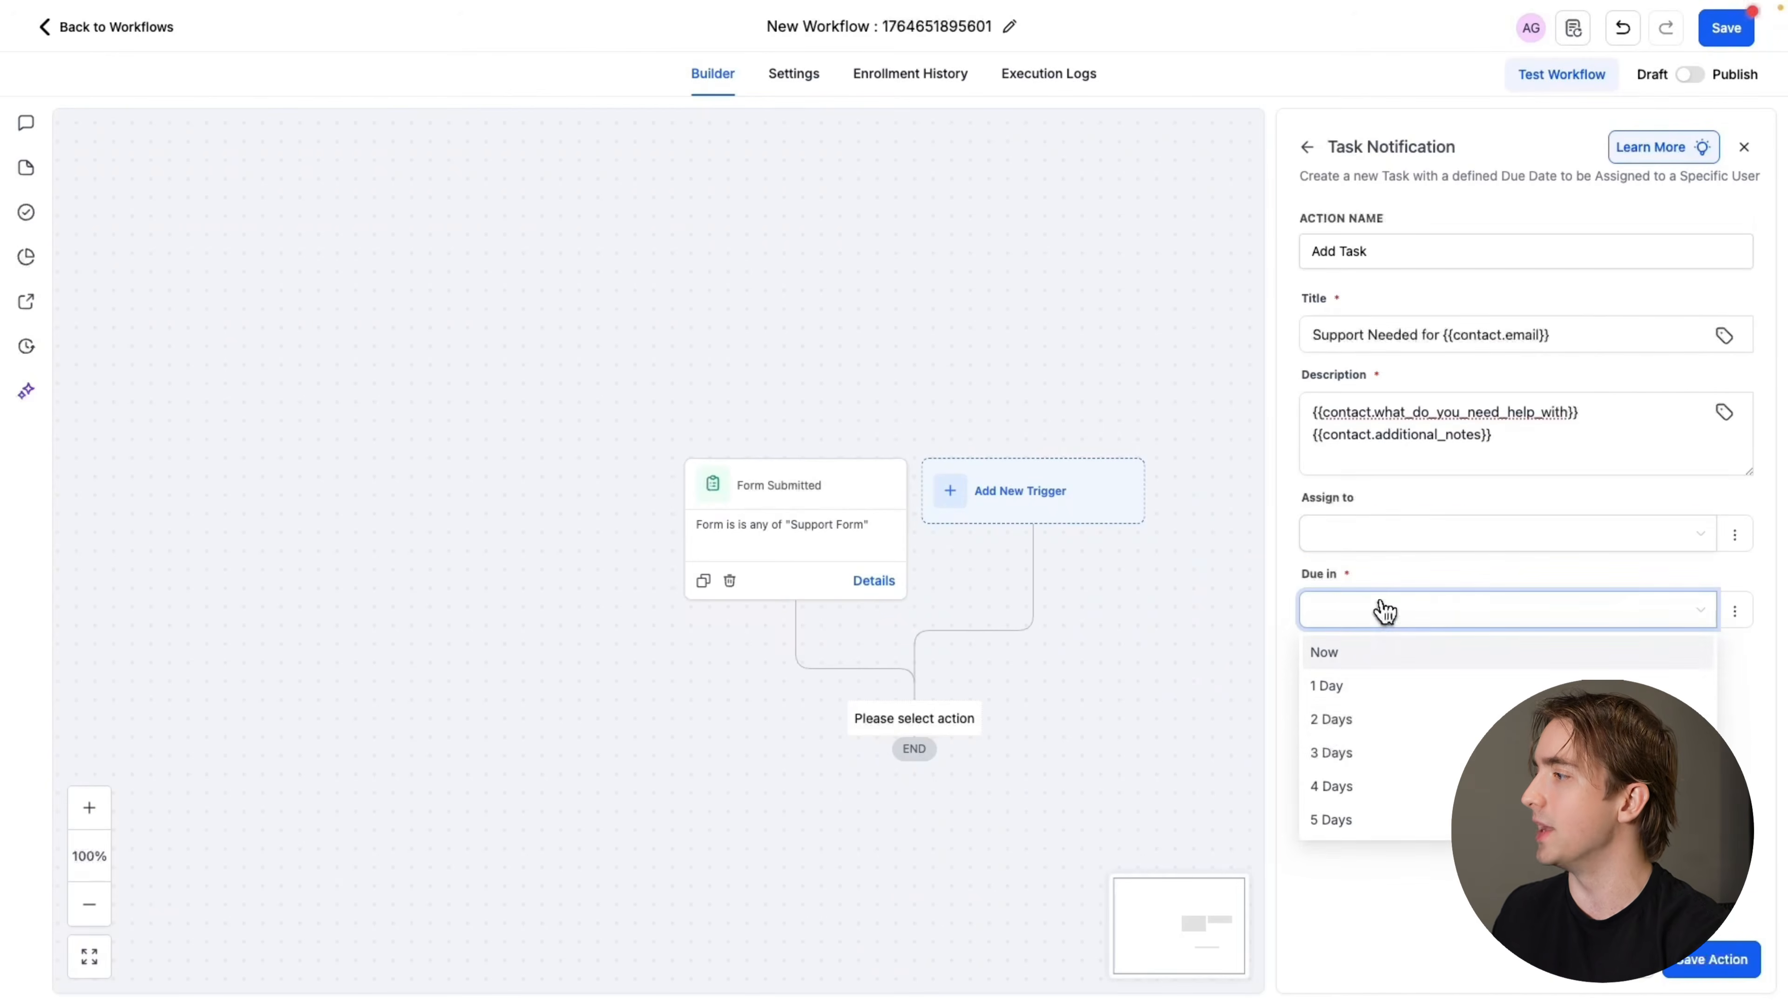
click(1346, 752)
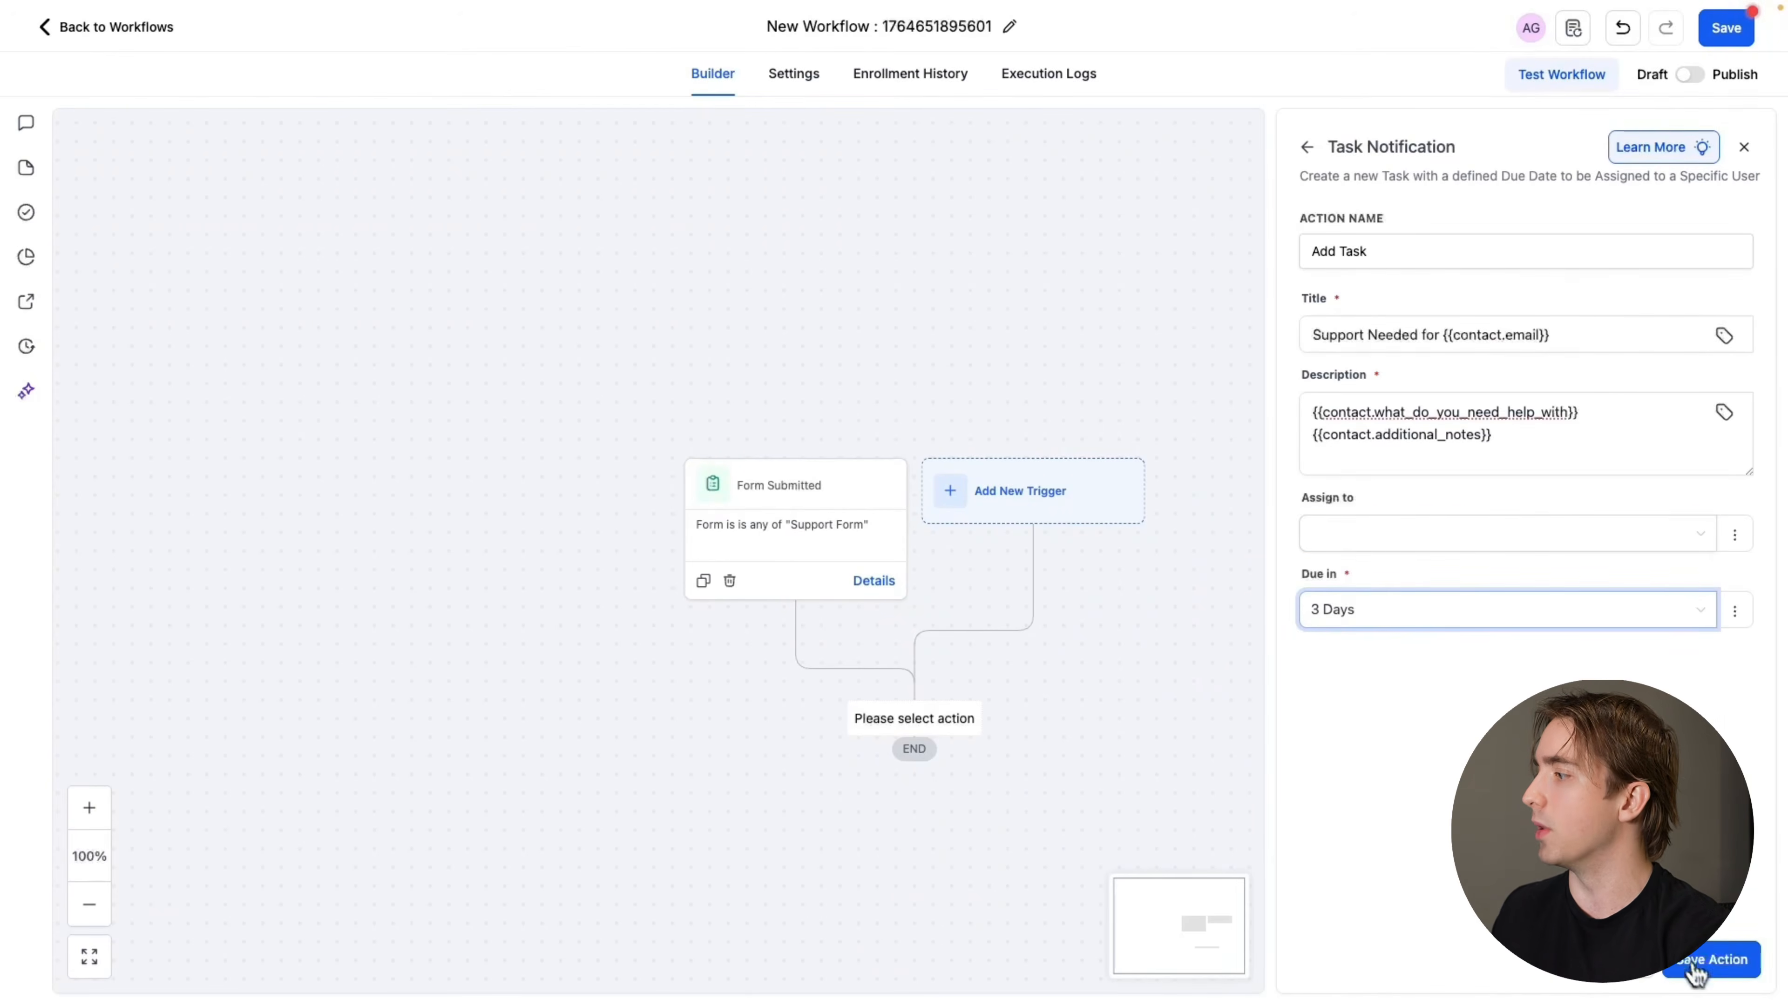
click(1693, 968)
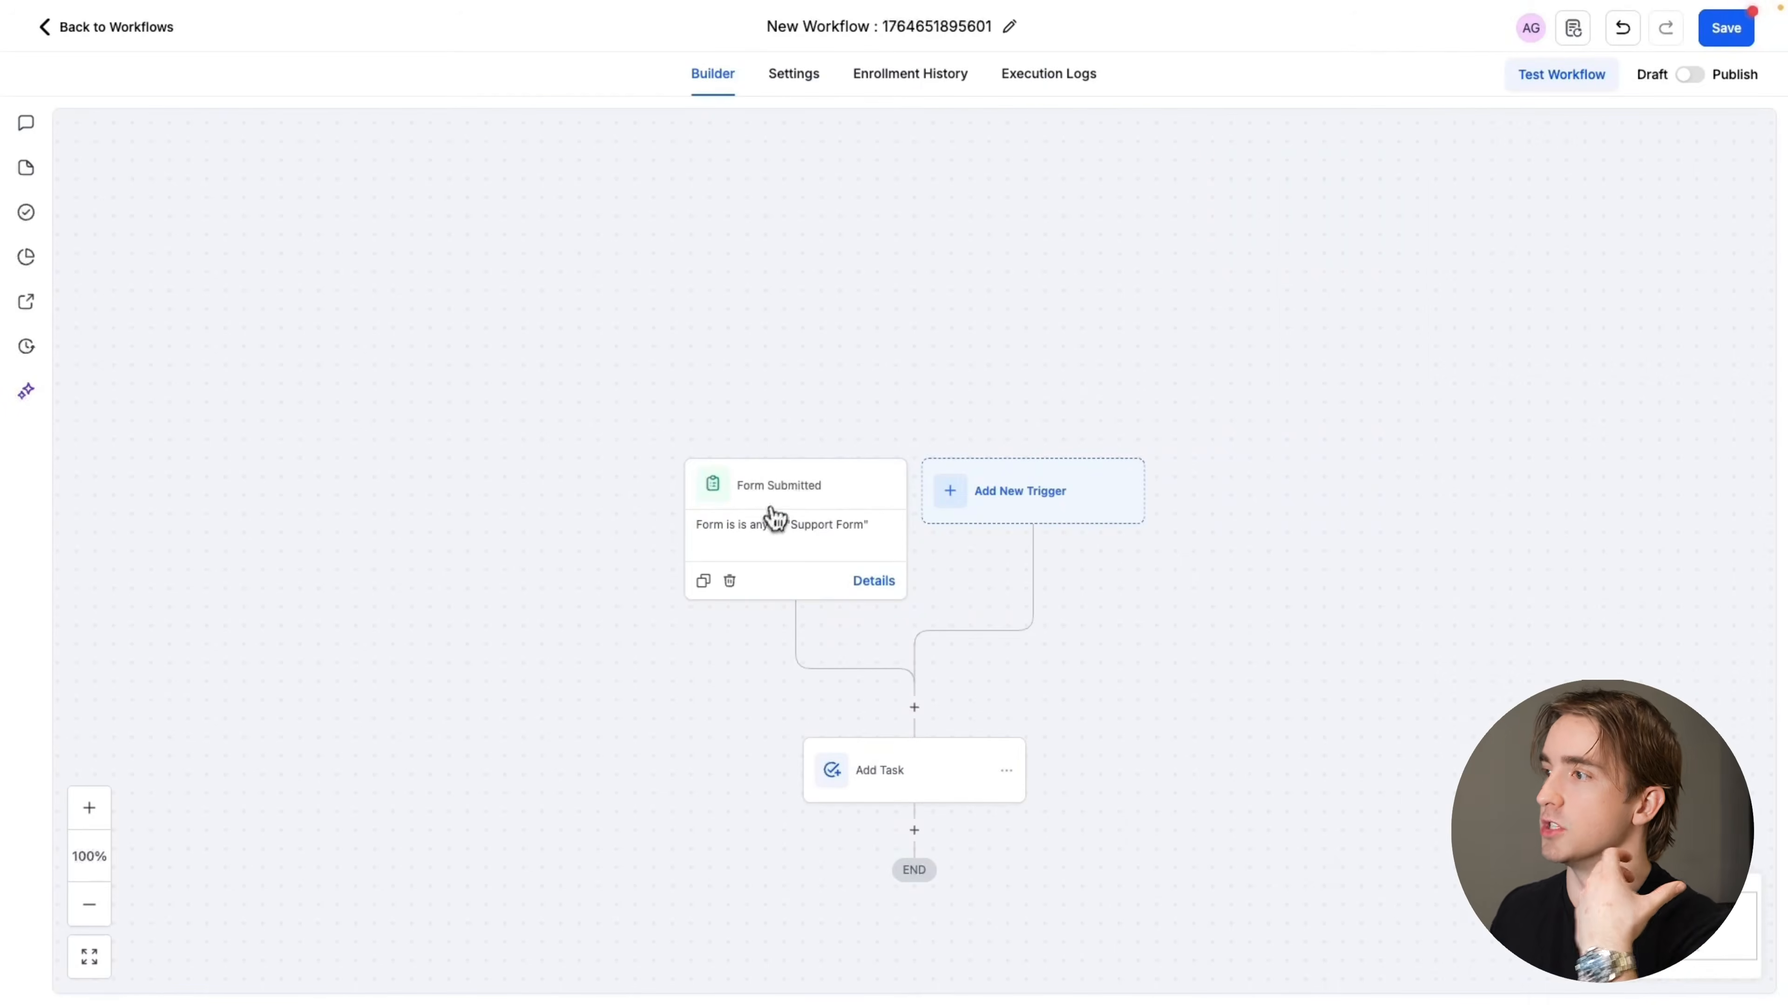
click(1692, 75)
click(1728, 32)
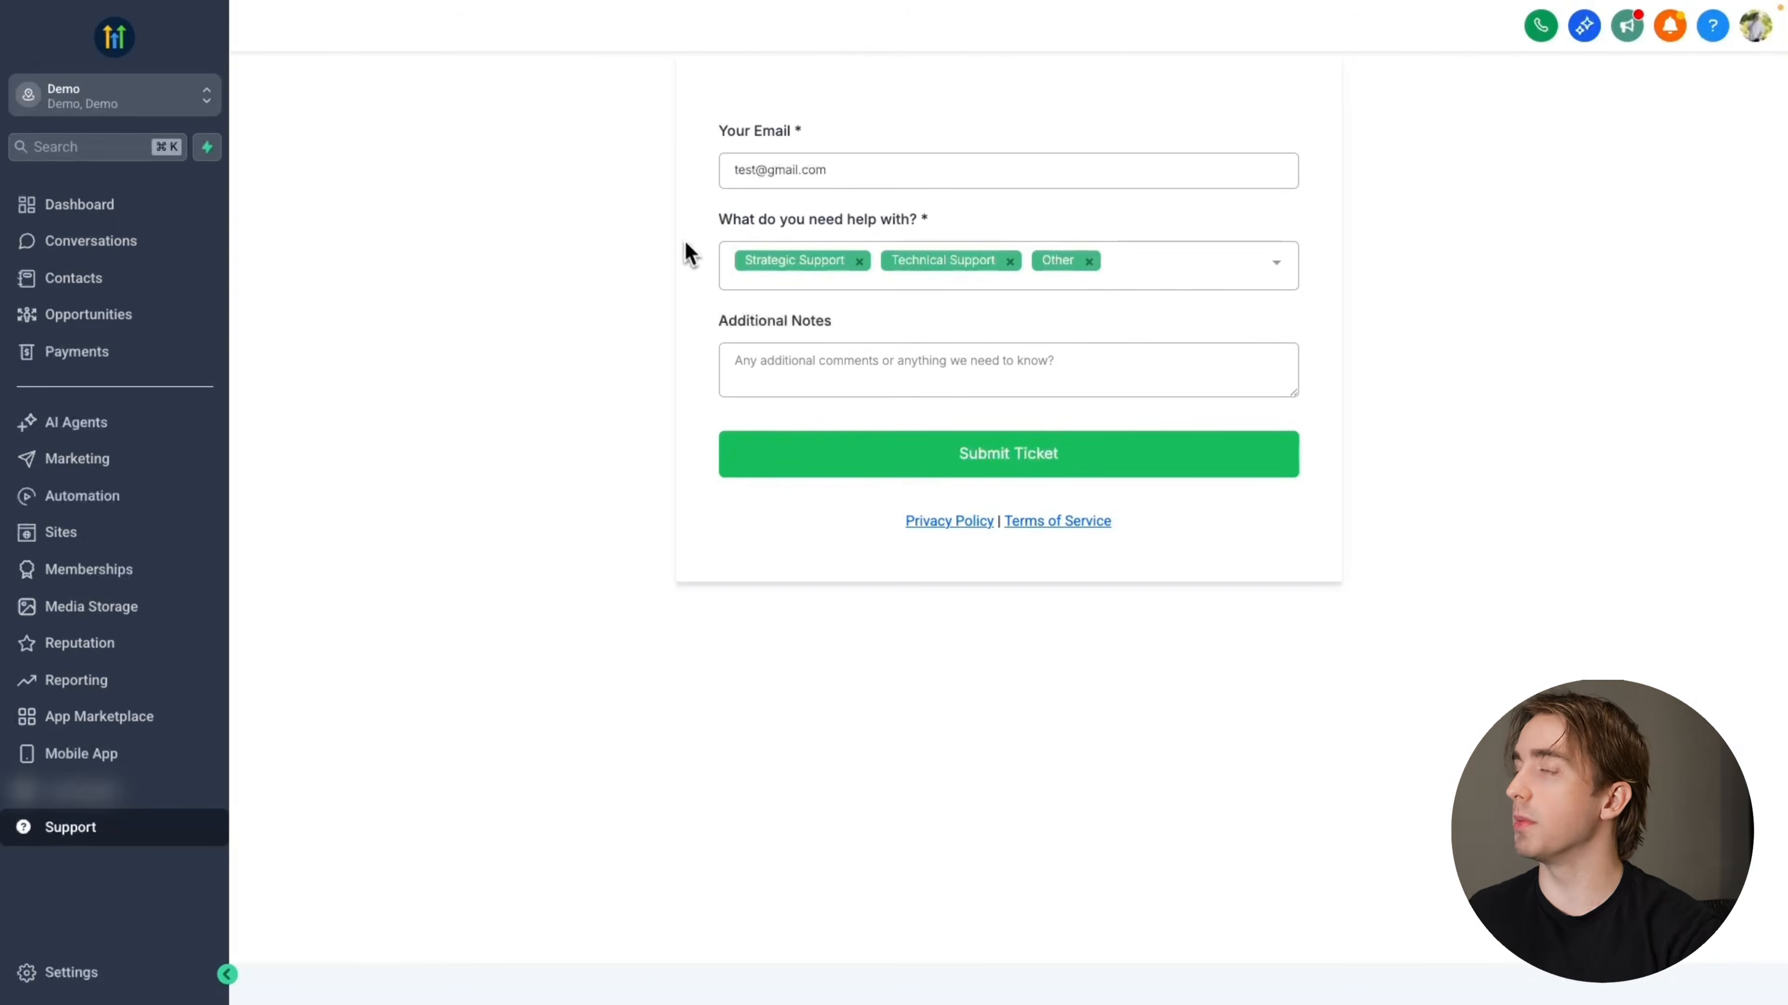
Submit a test support ticket with only Technical Support selected and "Help with websites" as the additional notes
drag(732, 170, 897, 224)
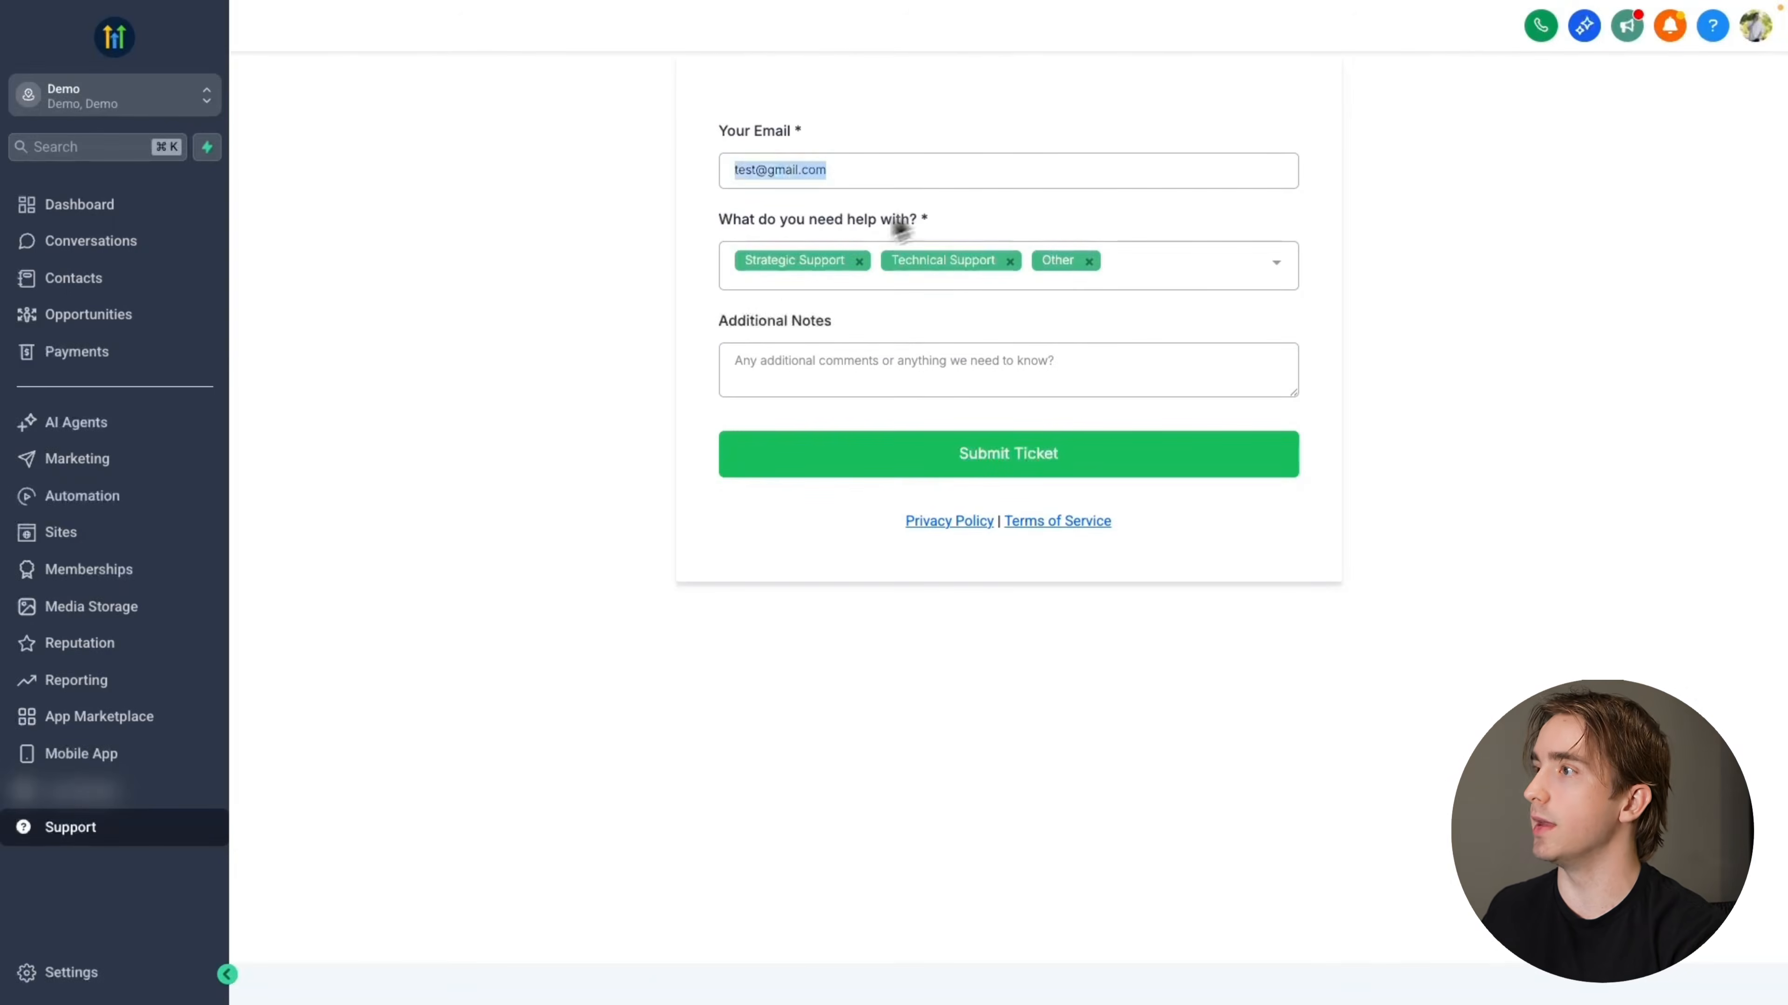
click(860, 262)
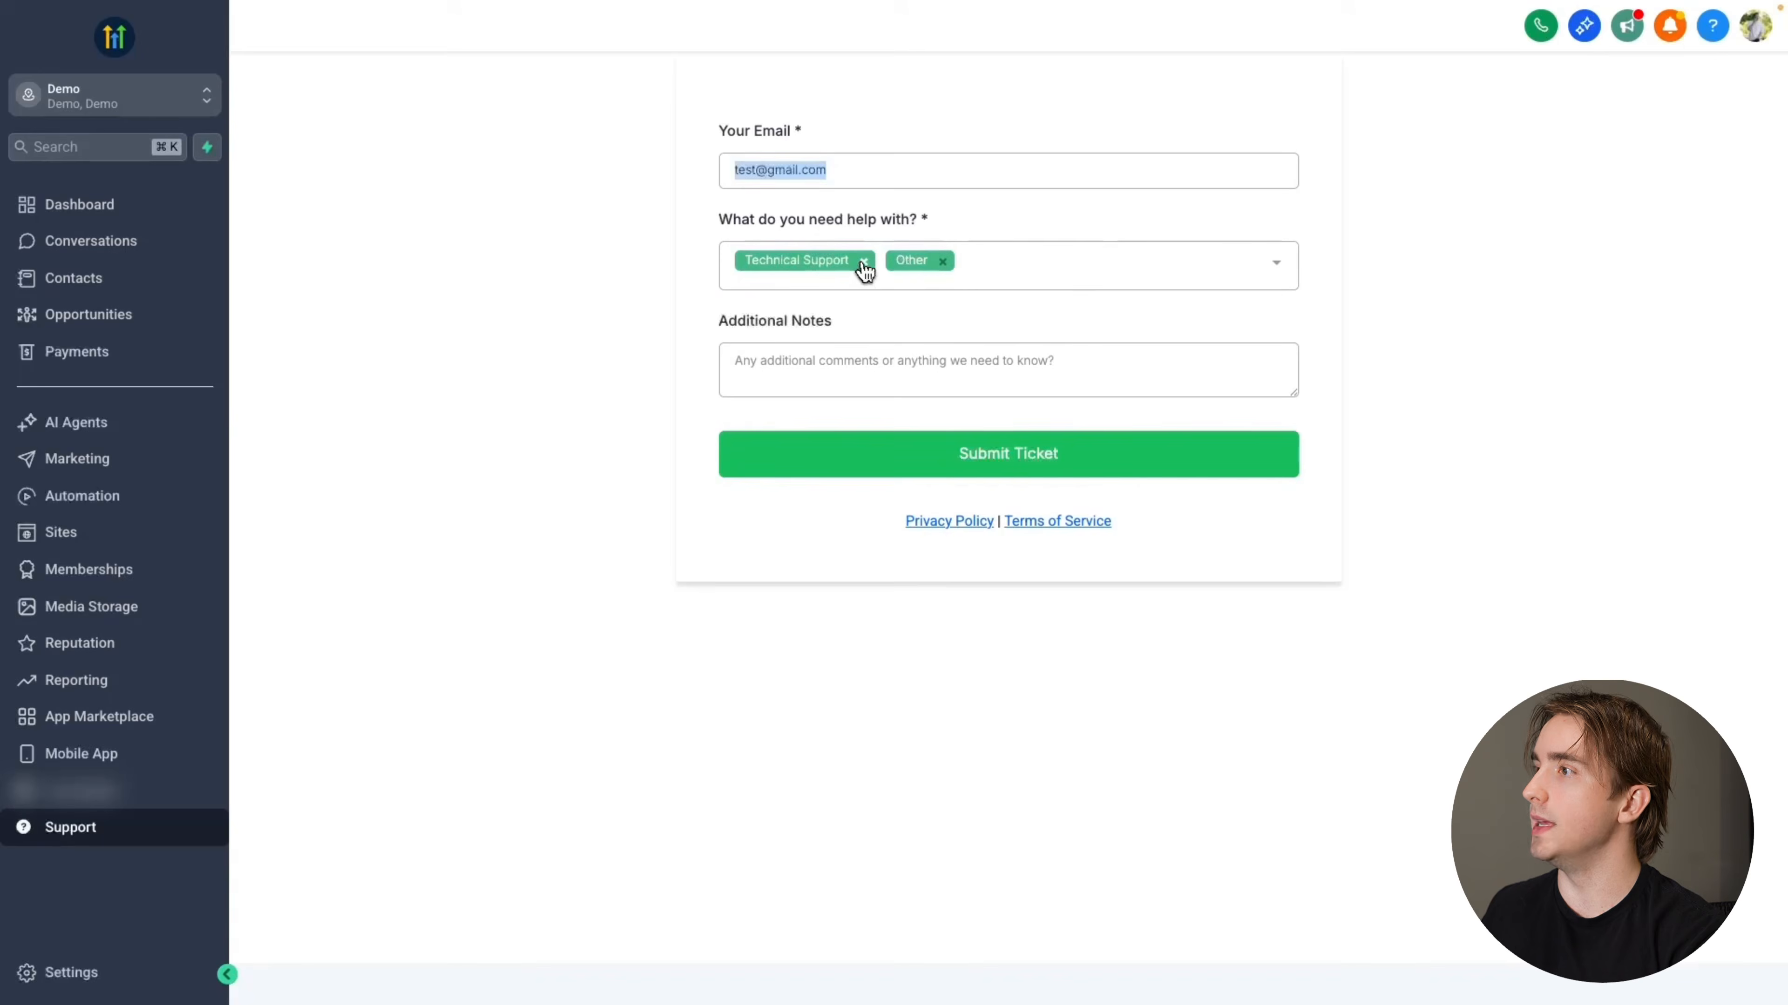
click(941, 262)
click(885, 365)
text(Help with websites)
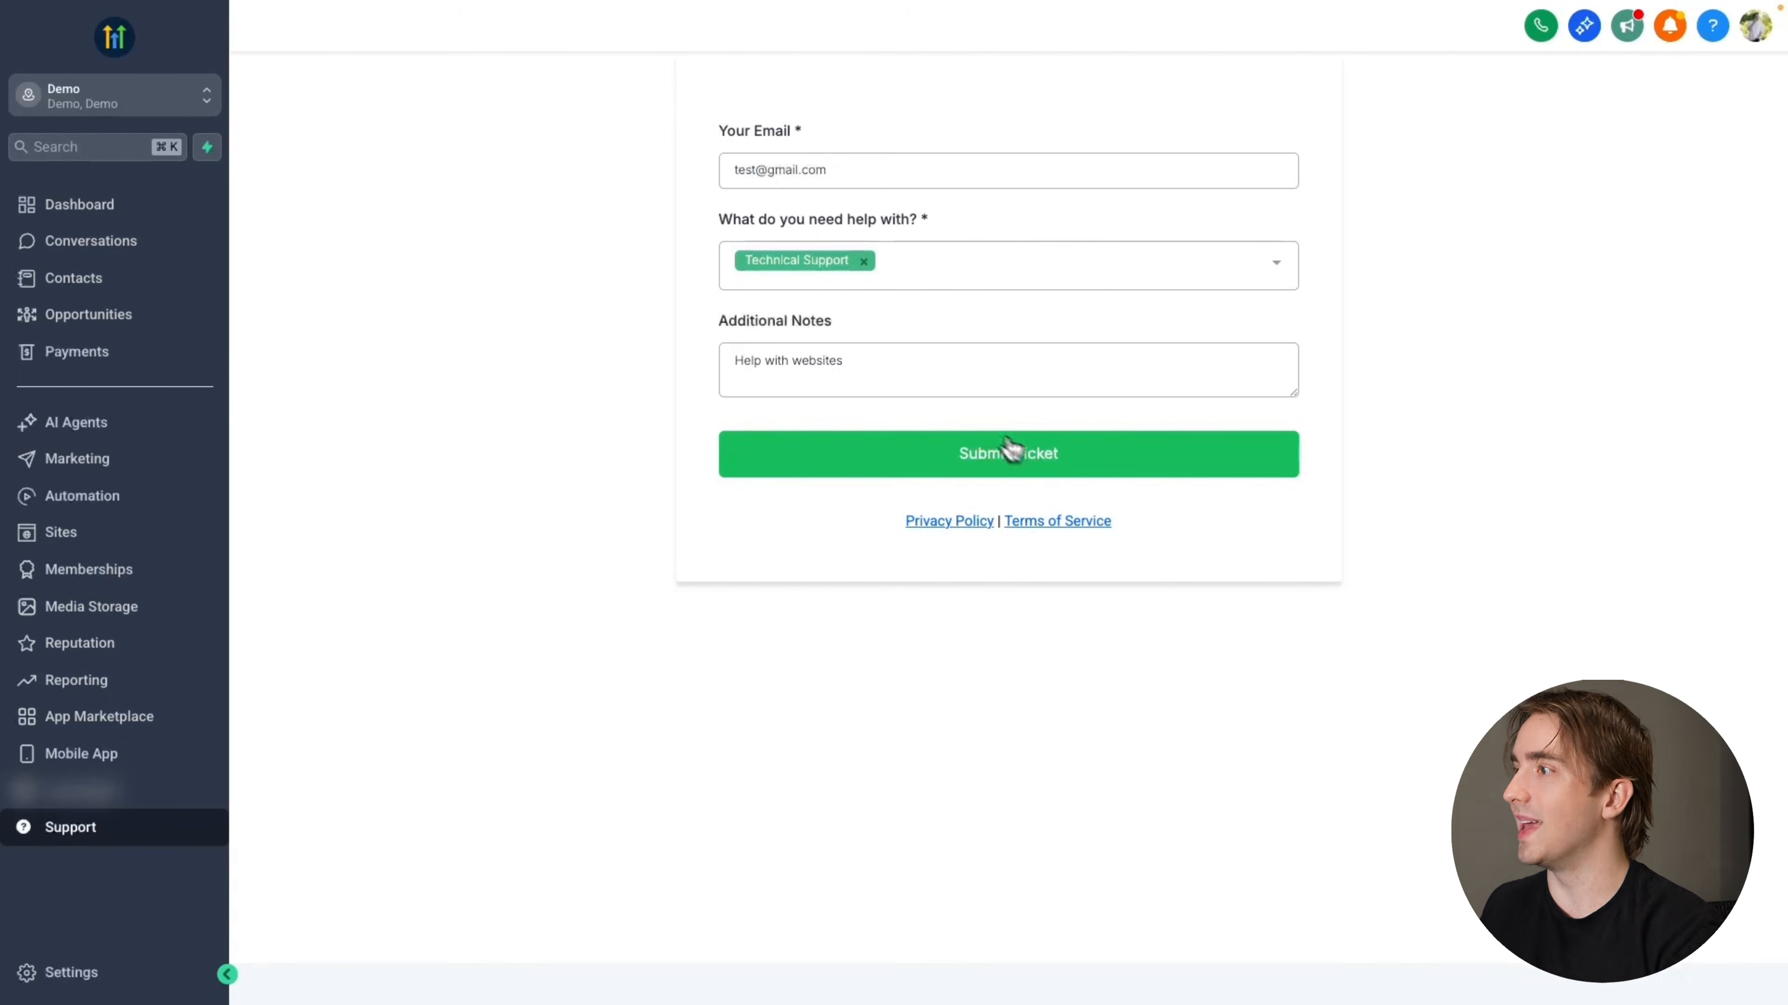
click(1030, 459)
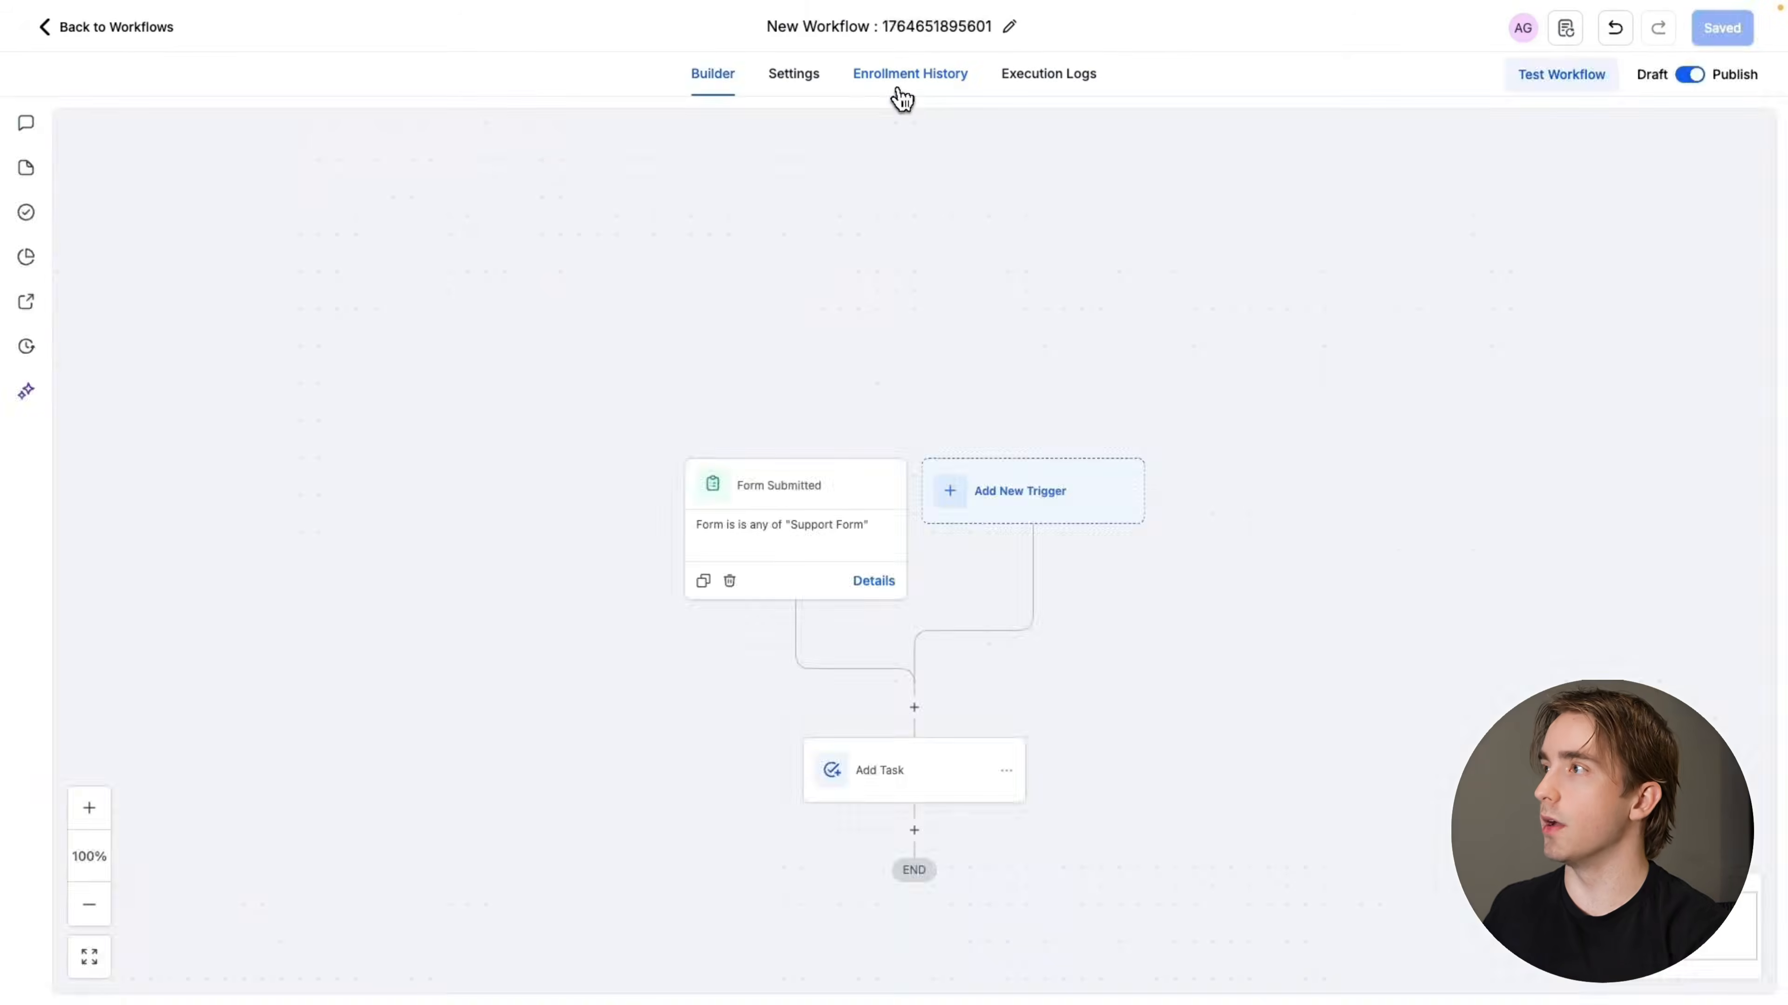
Check the workflow's enrollment history and the Add Task execution details for the test submission
click(906, 76)
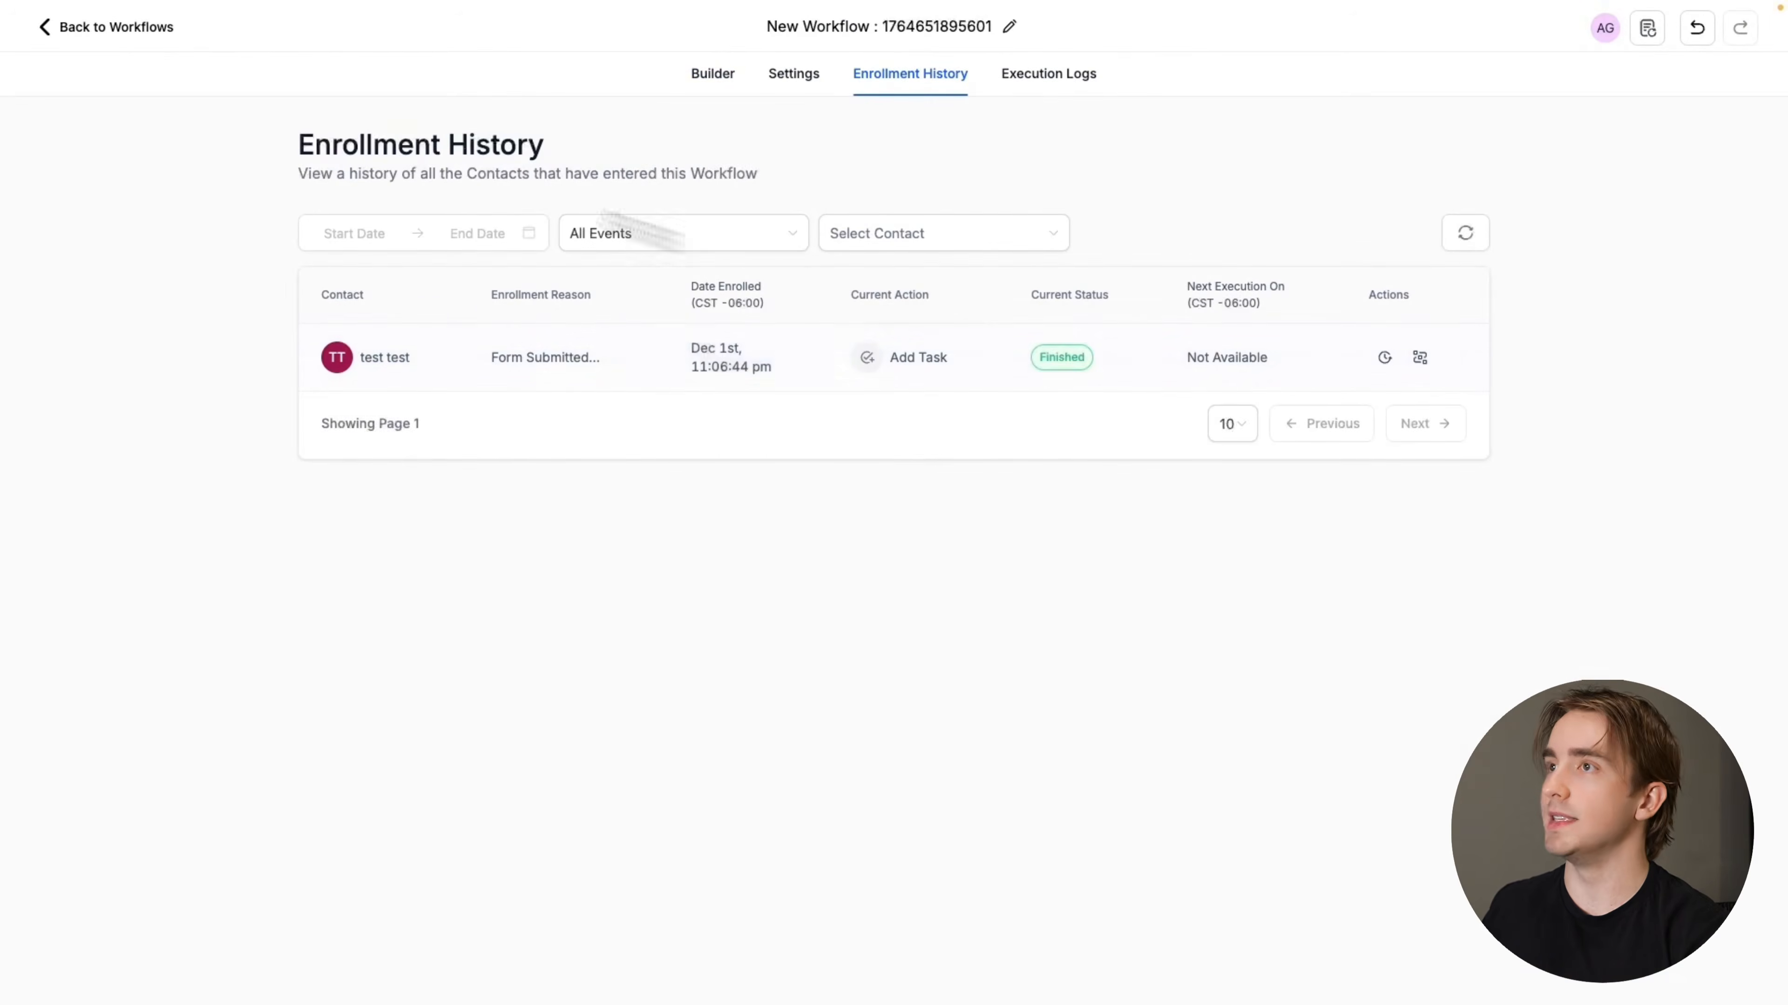
click(99, 30)
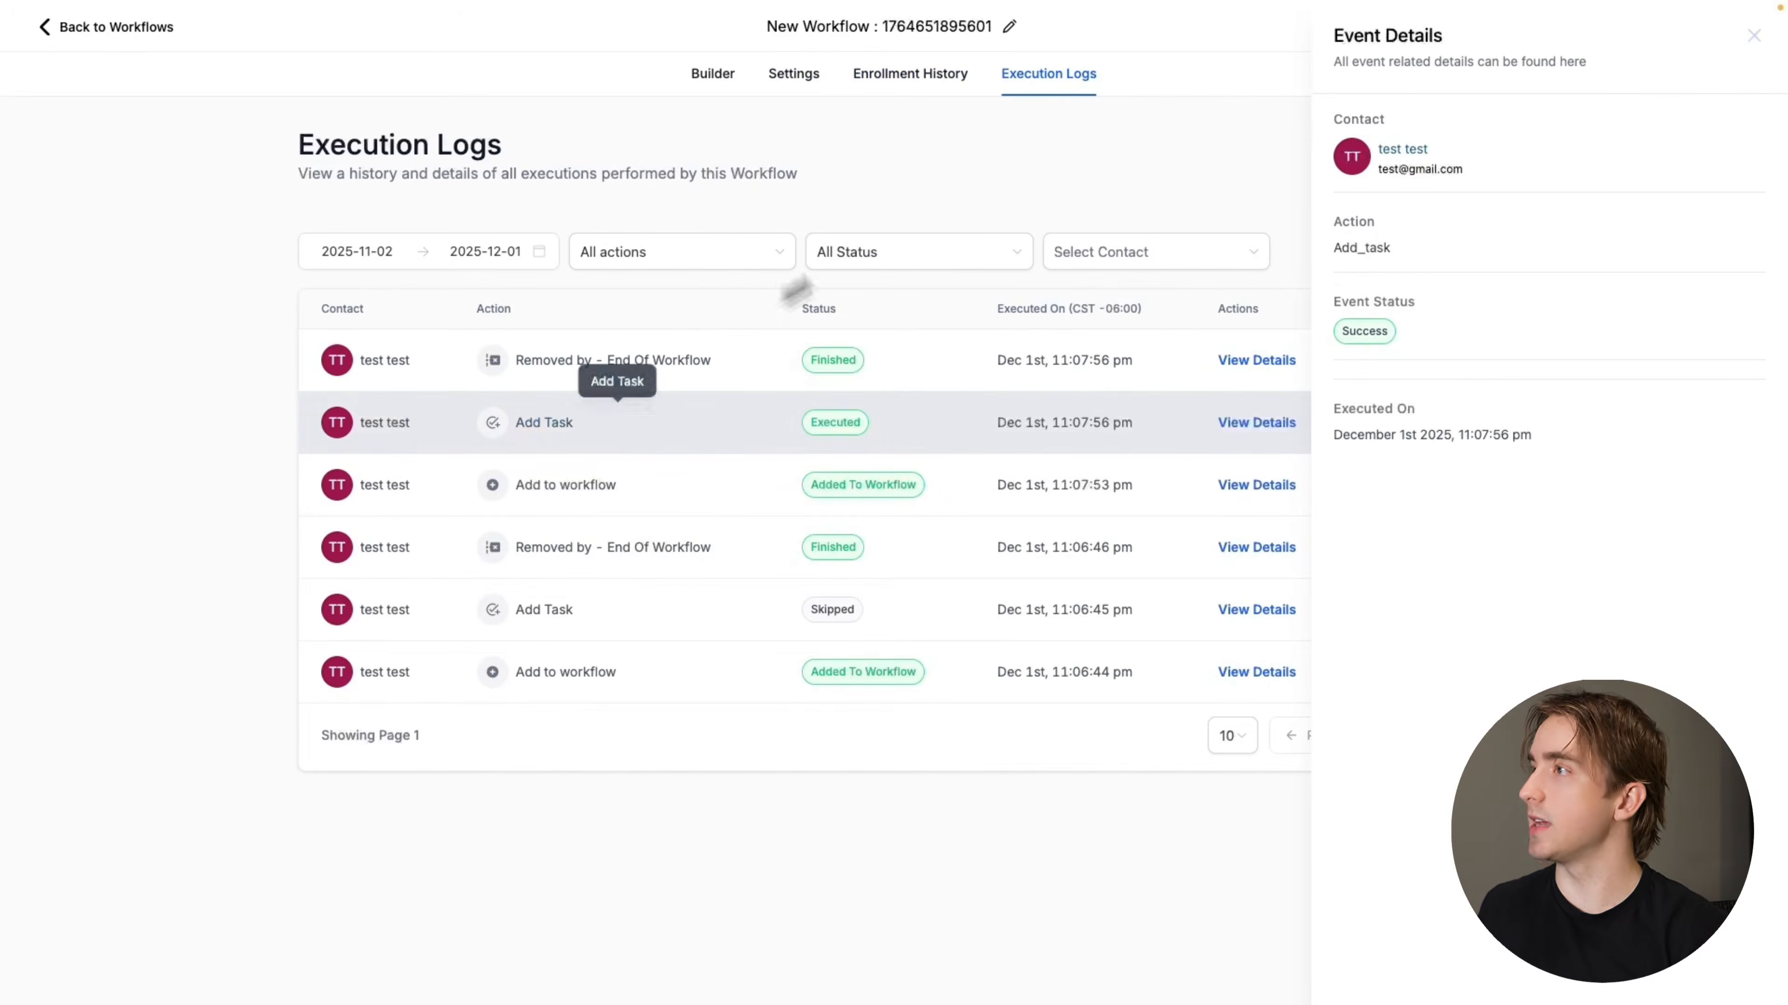
click(124, 31)
Open the task list in Contacts and review the details of the support task created from the test ticket
click(133, 321)
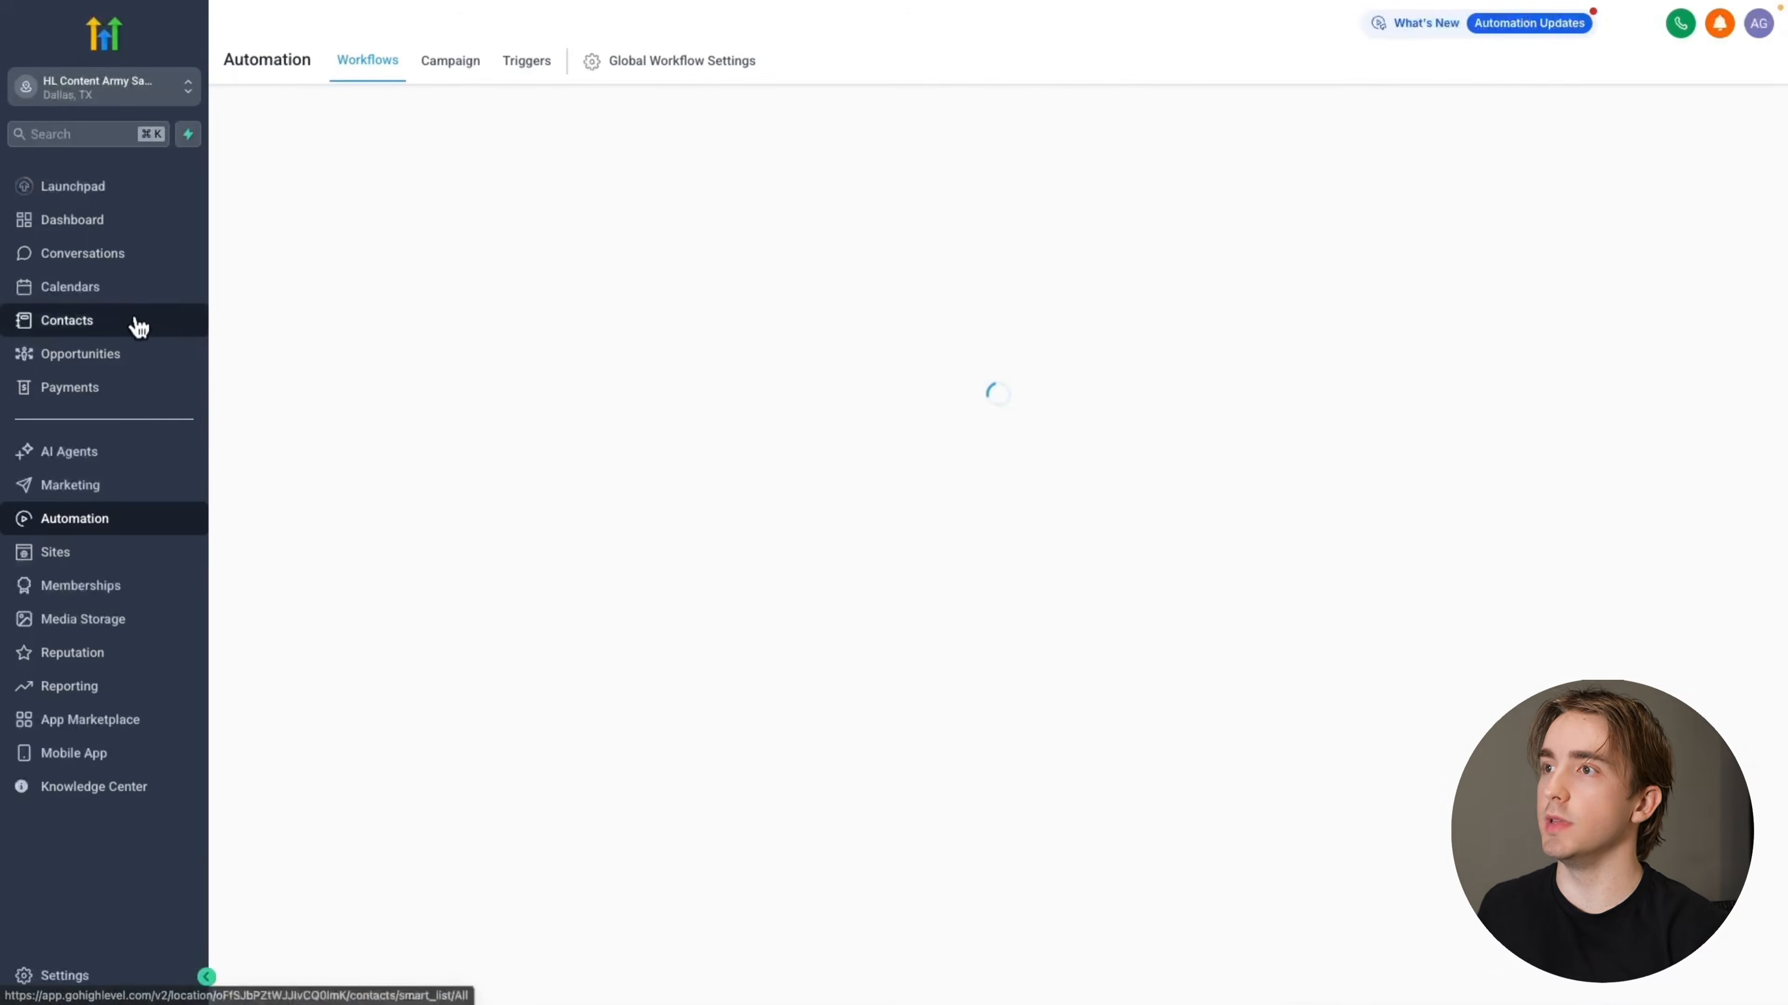
click(591, 67)
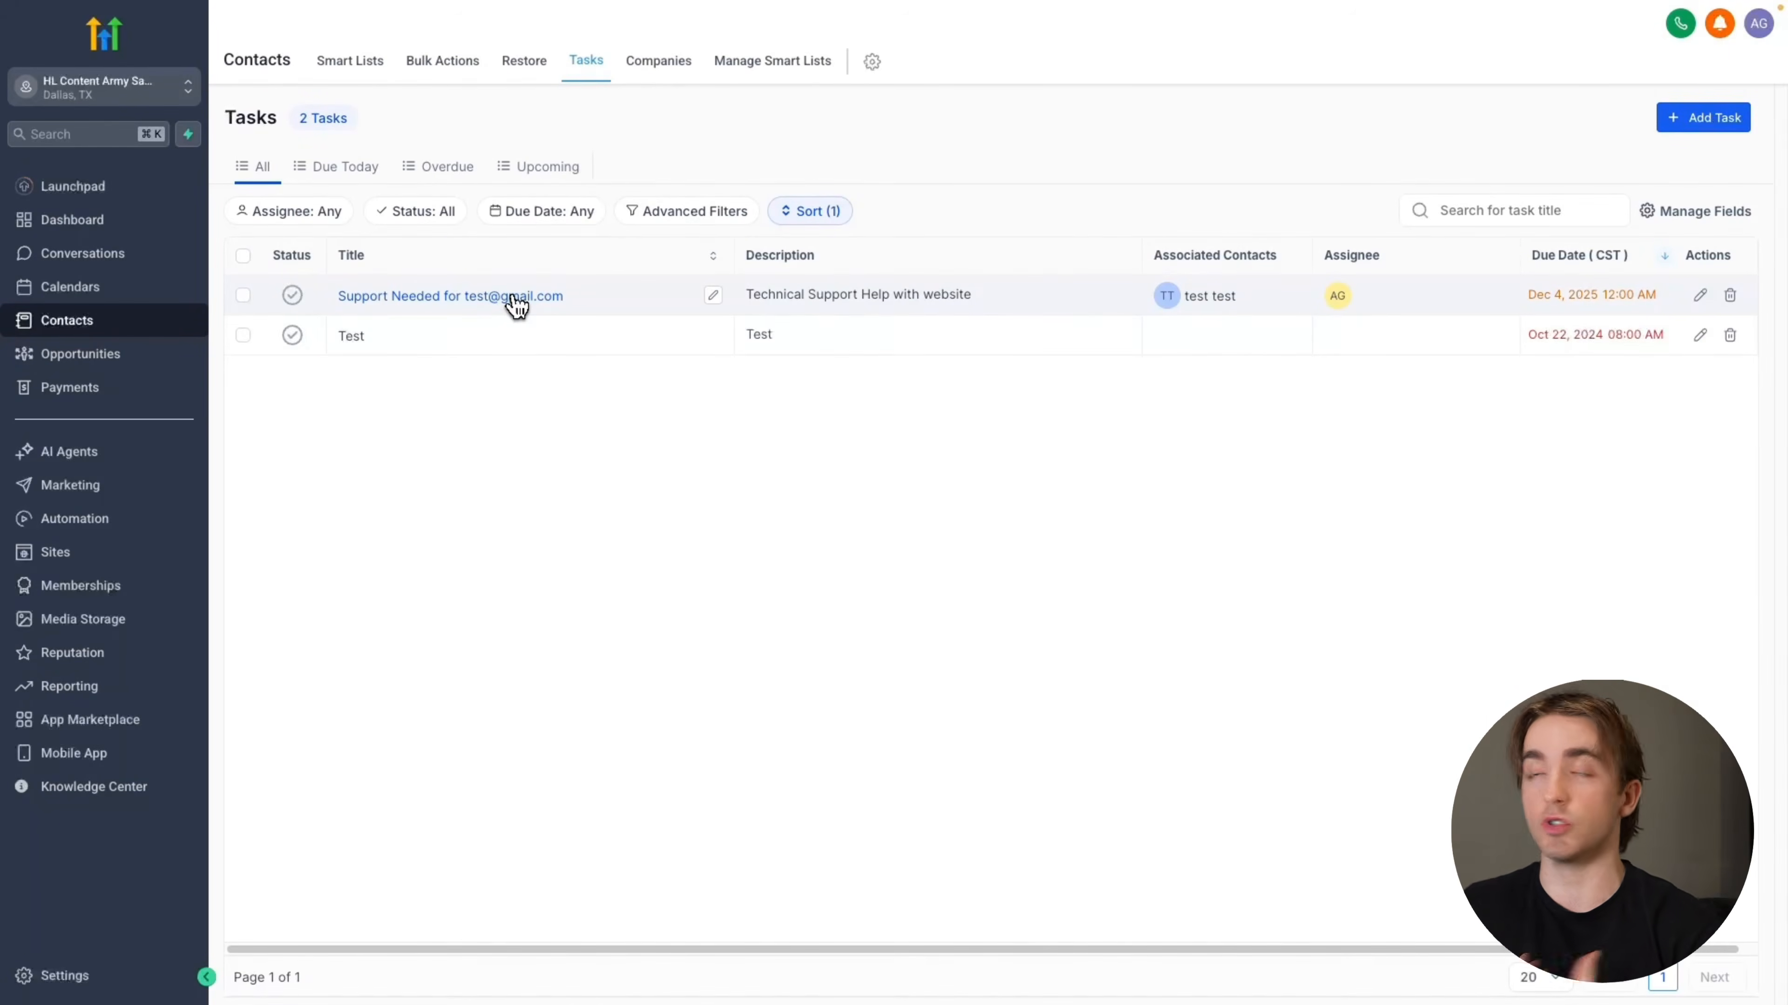
click(451, 301)
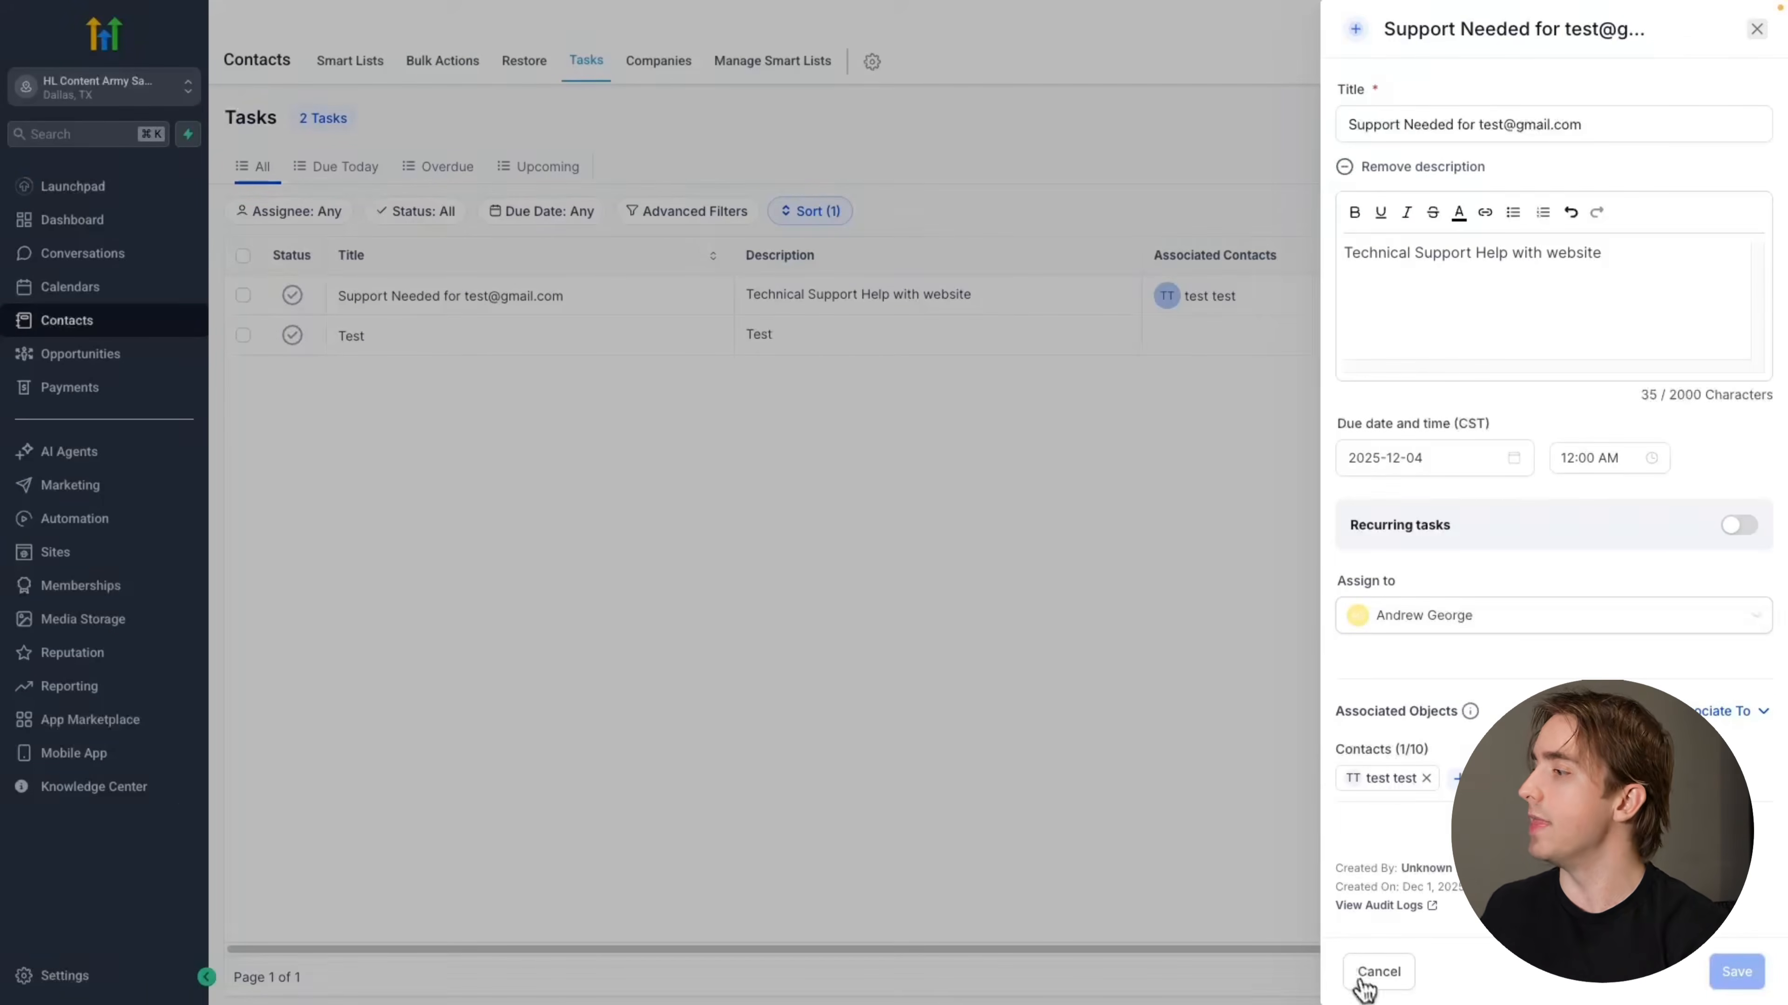
click(1377, 975)
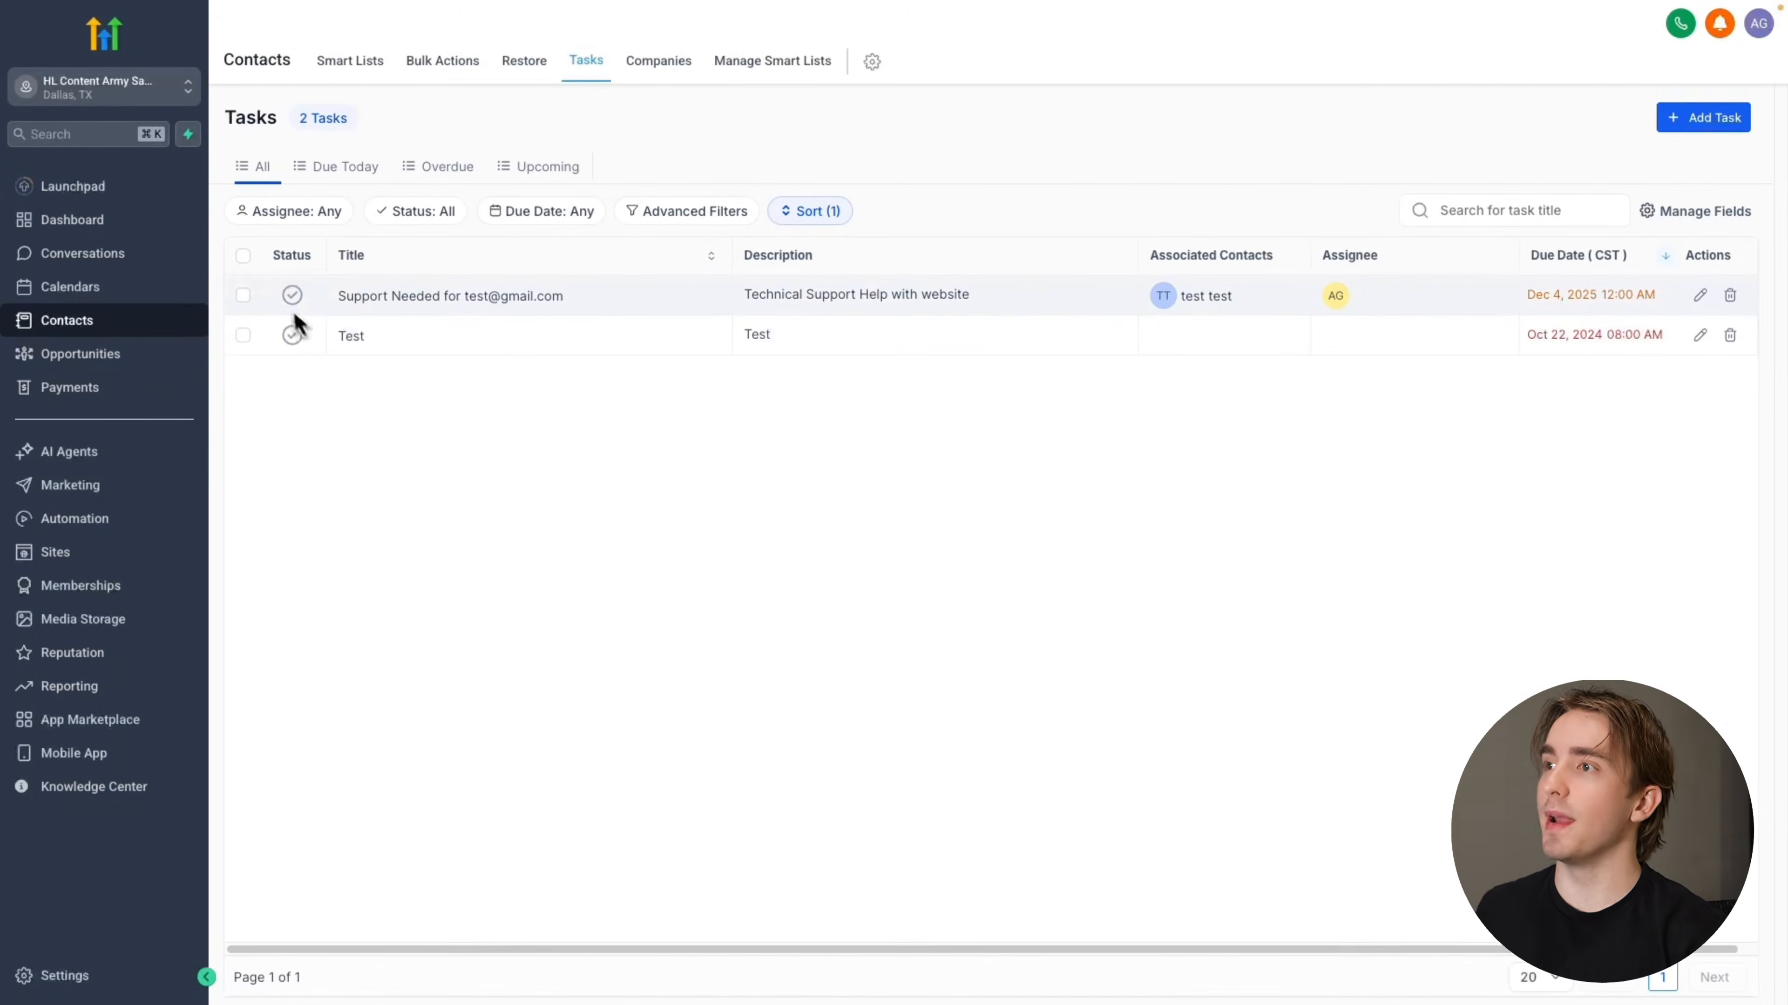
Create another workflow from scratch and give it a Task Completed trigger
click(135, 521)
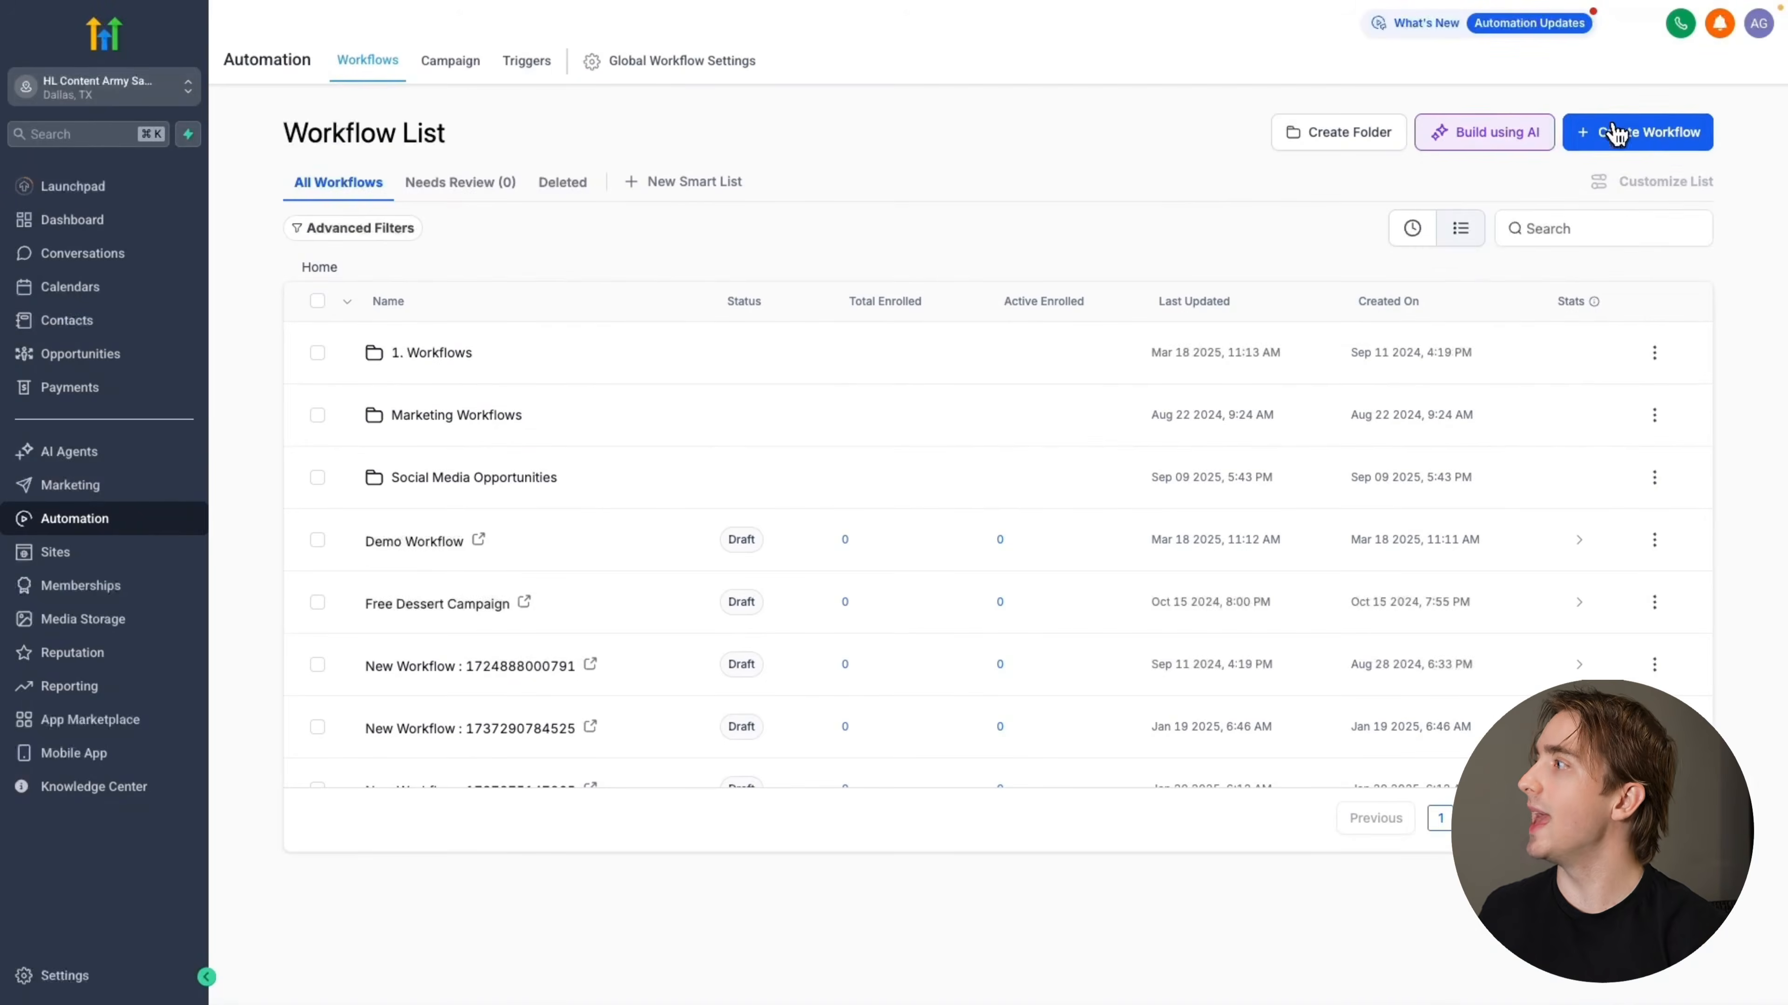
click(1612, 132)
click(1591, 176)
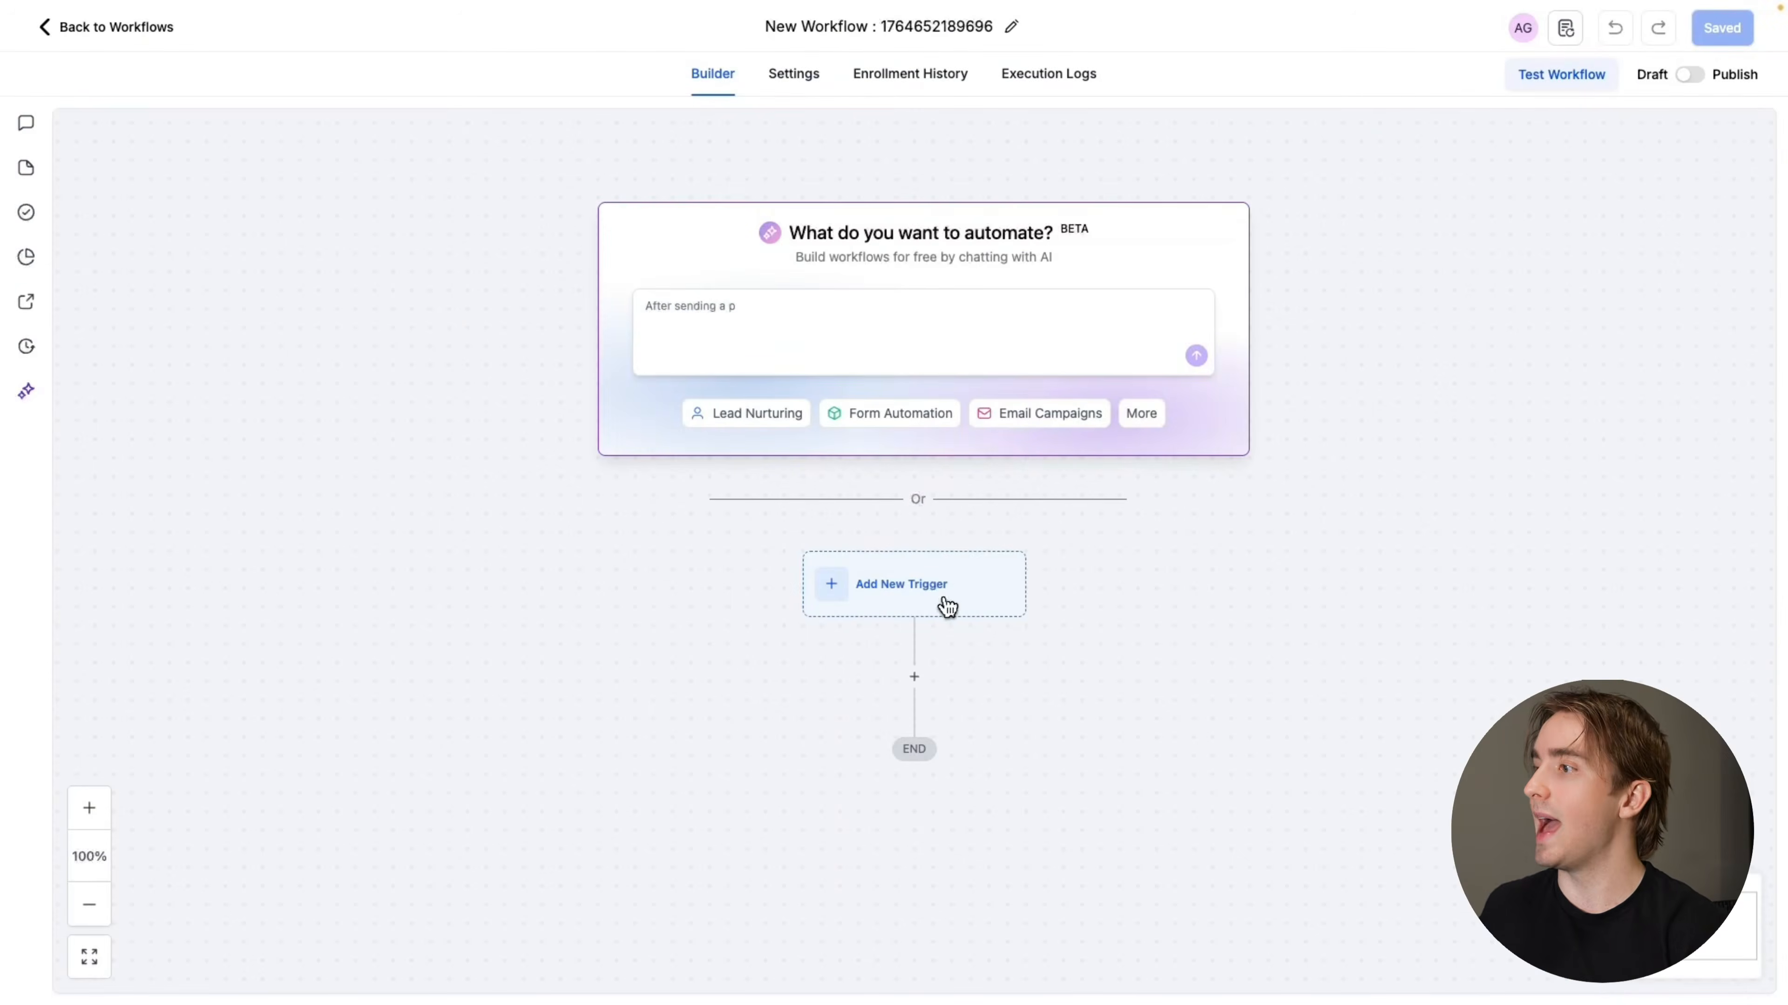
click(943, 600)
text(task)
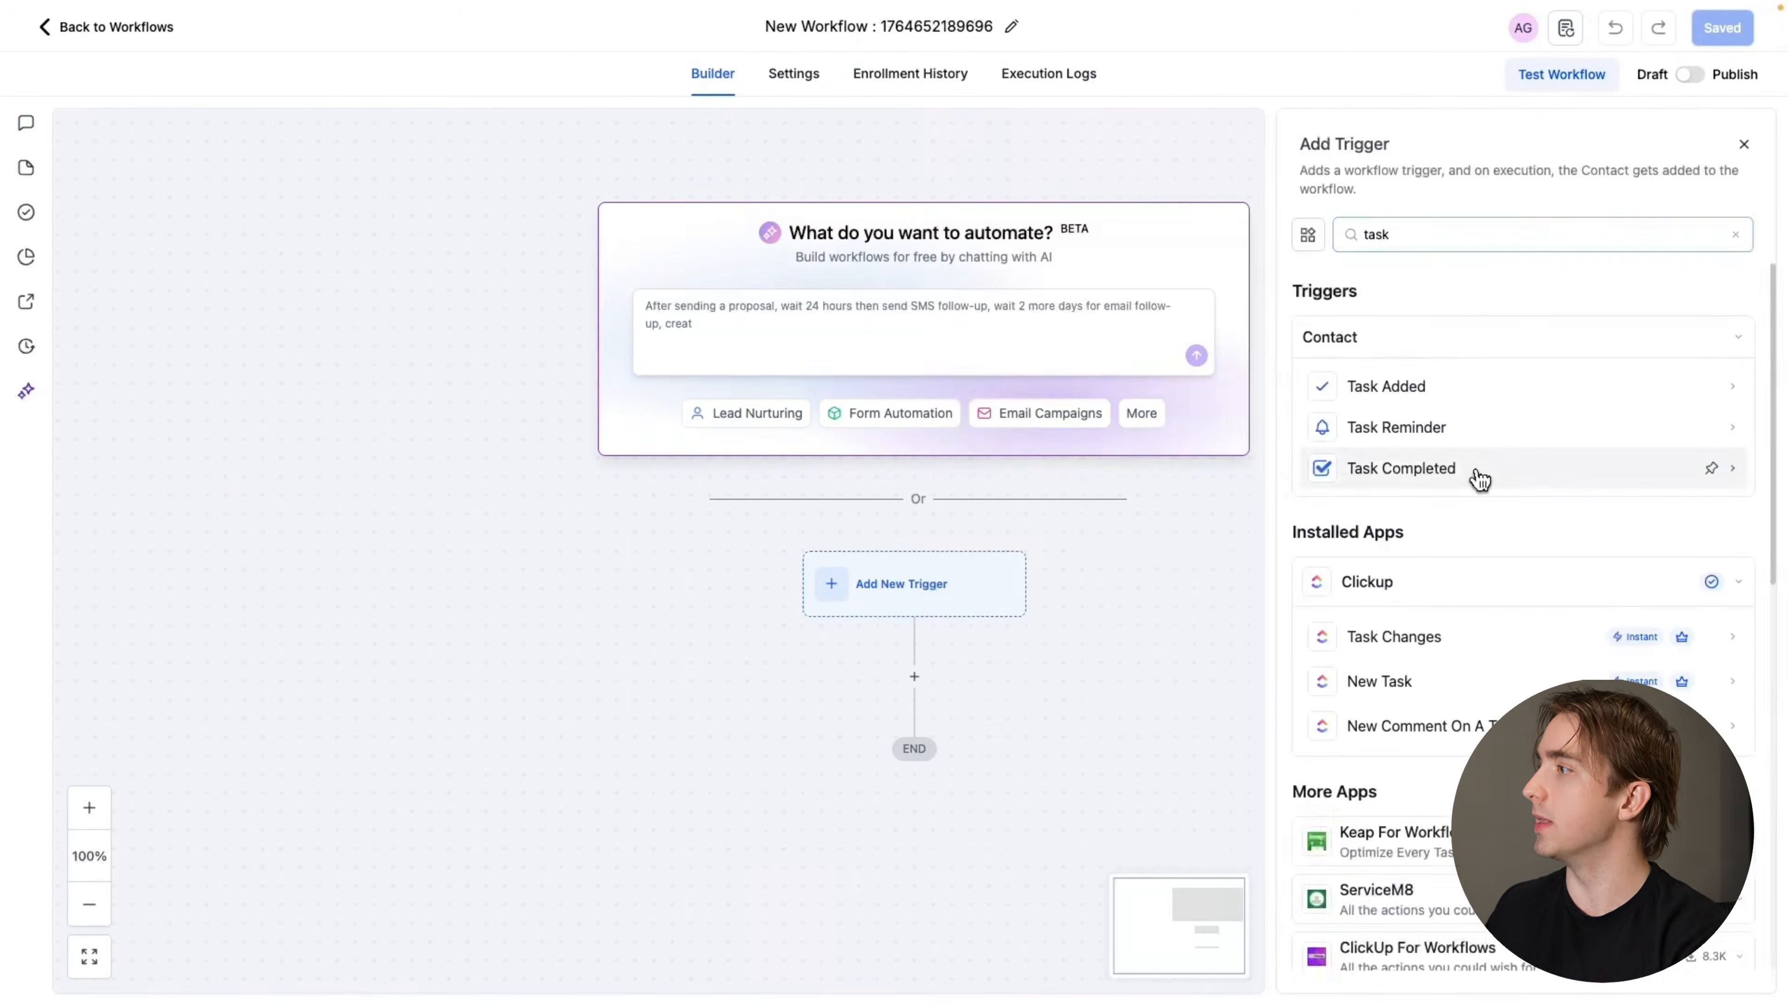
click(1479, 479)
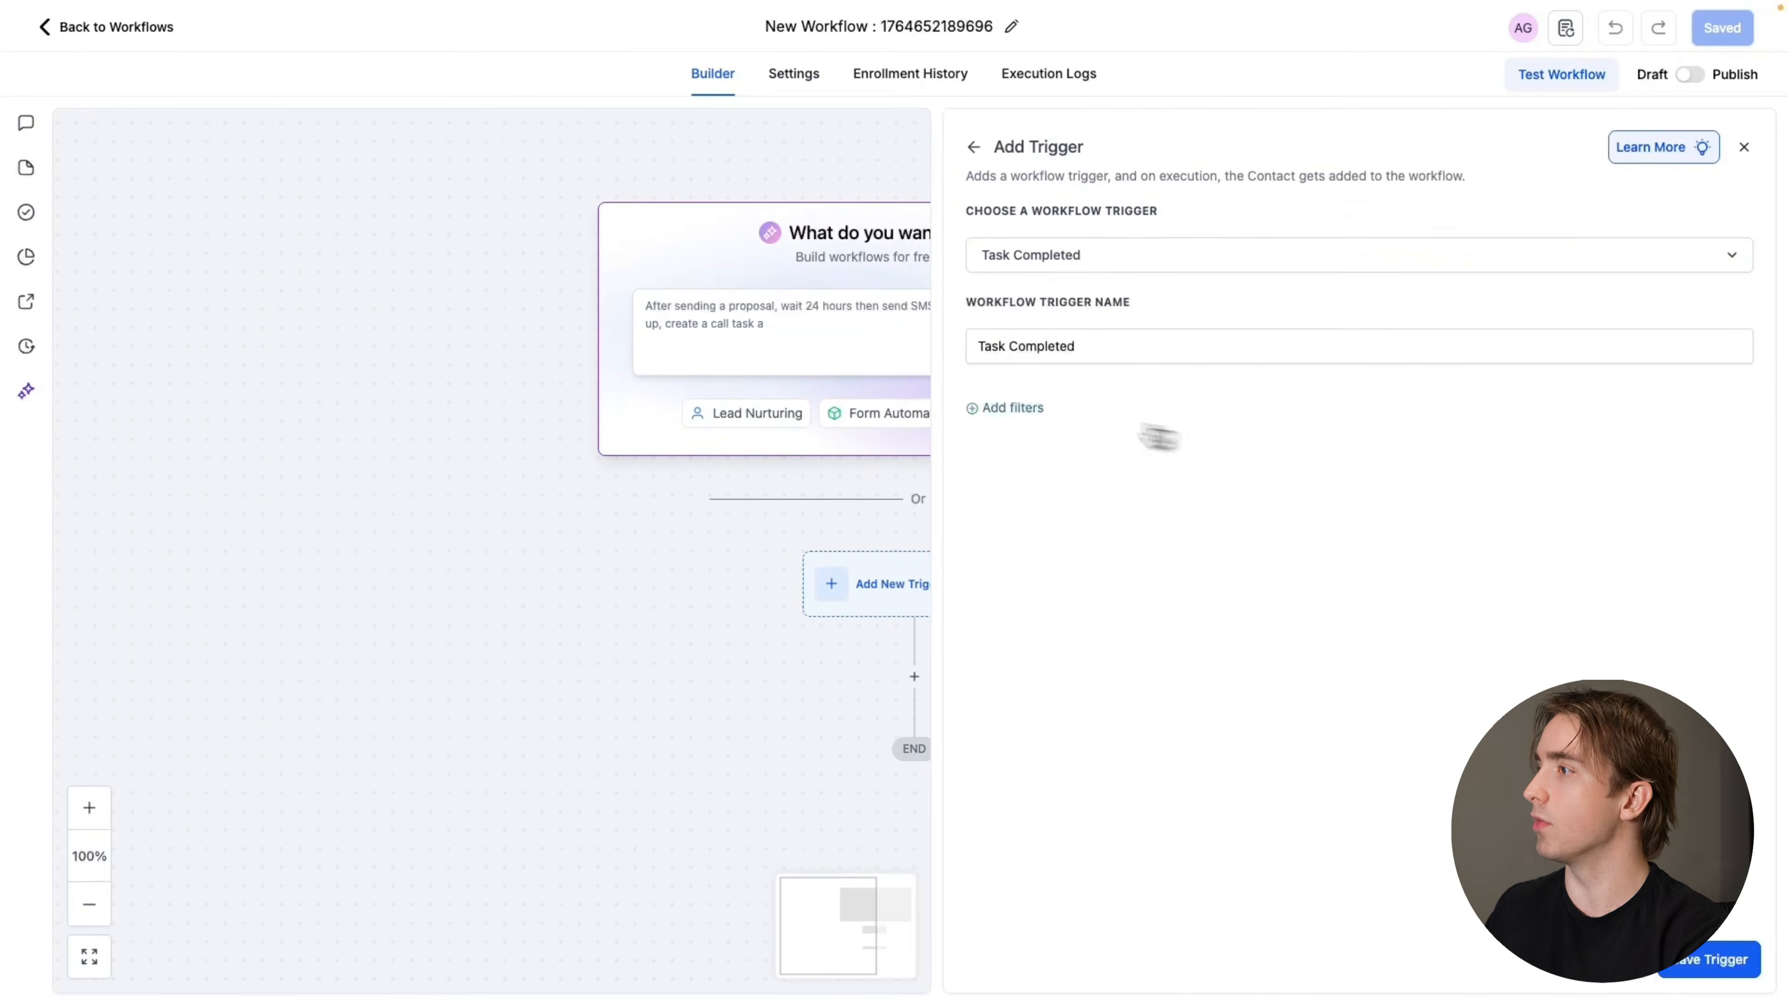
Add a filter on Assigned User to the Task Completed trigger
click(1013, 407)
click(1061, 436)
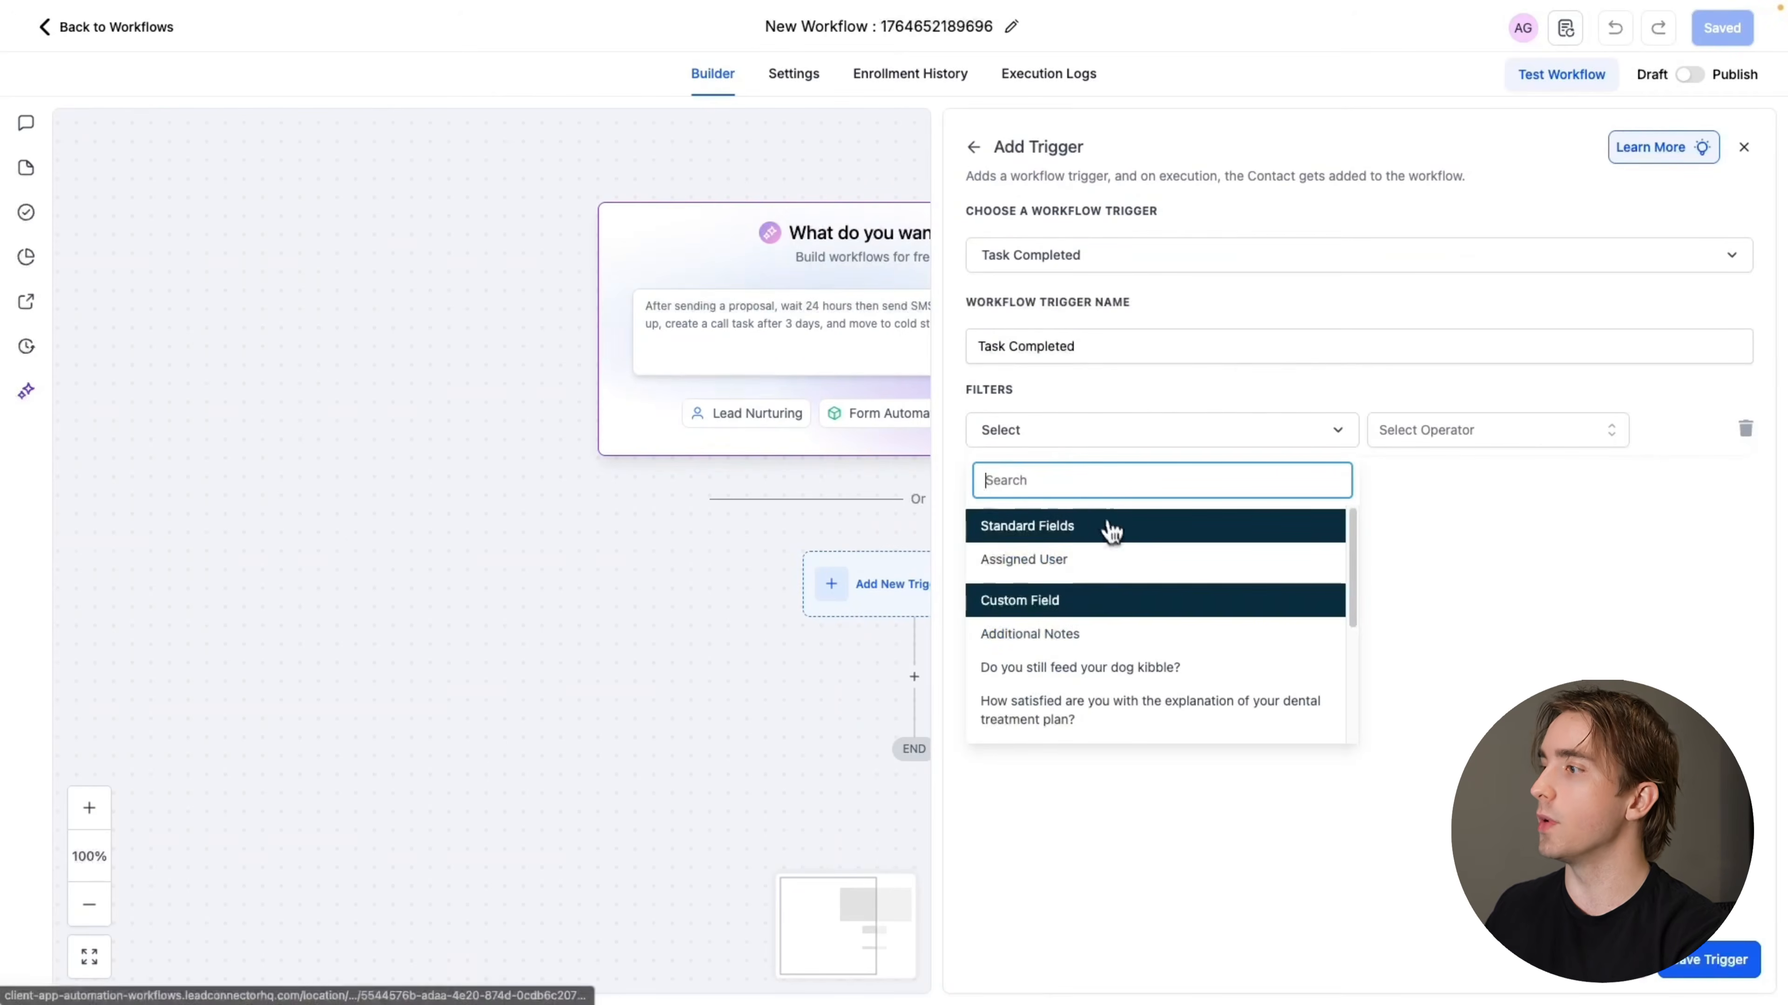
click(1080, 567)
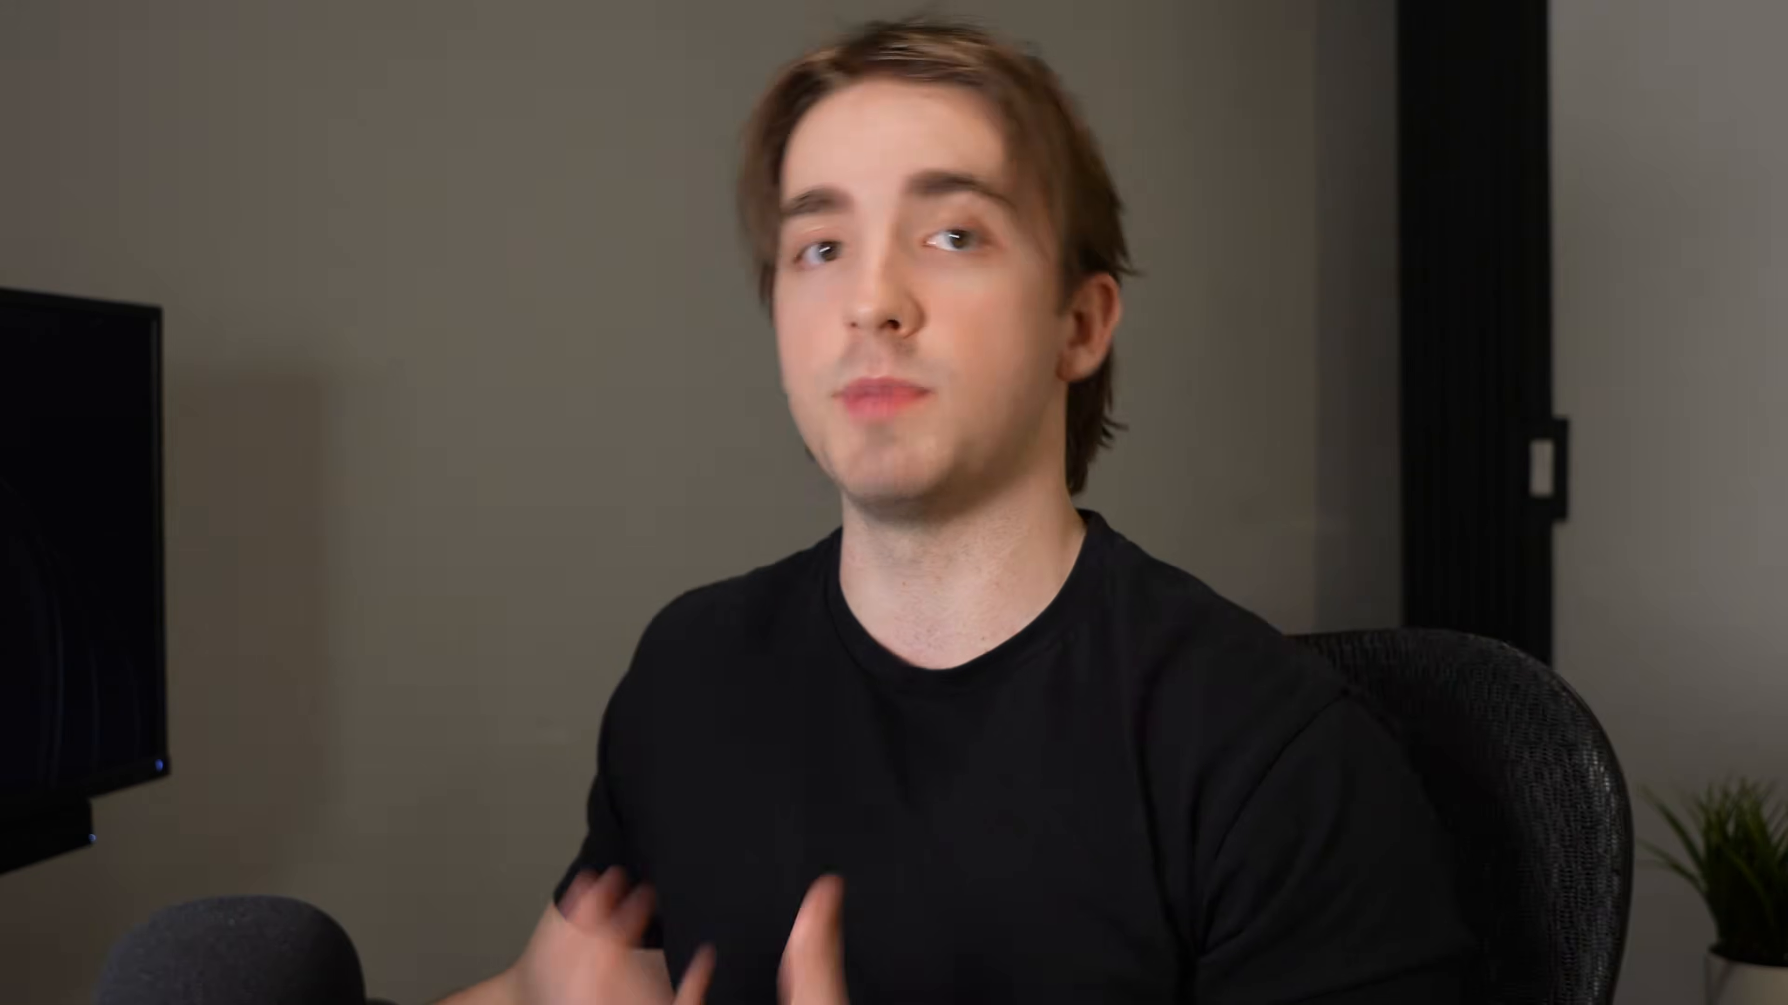